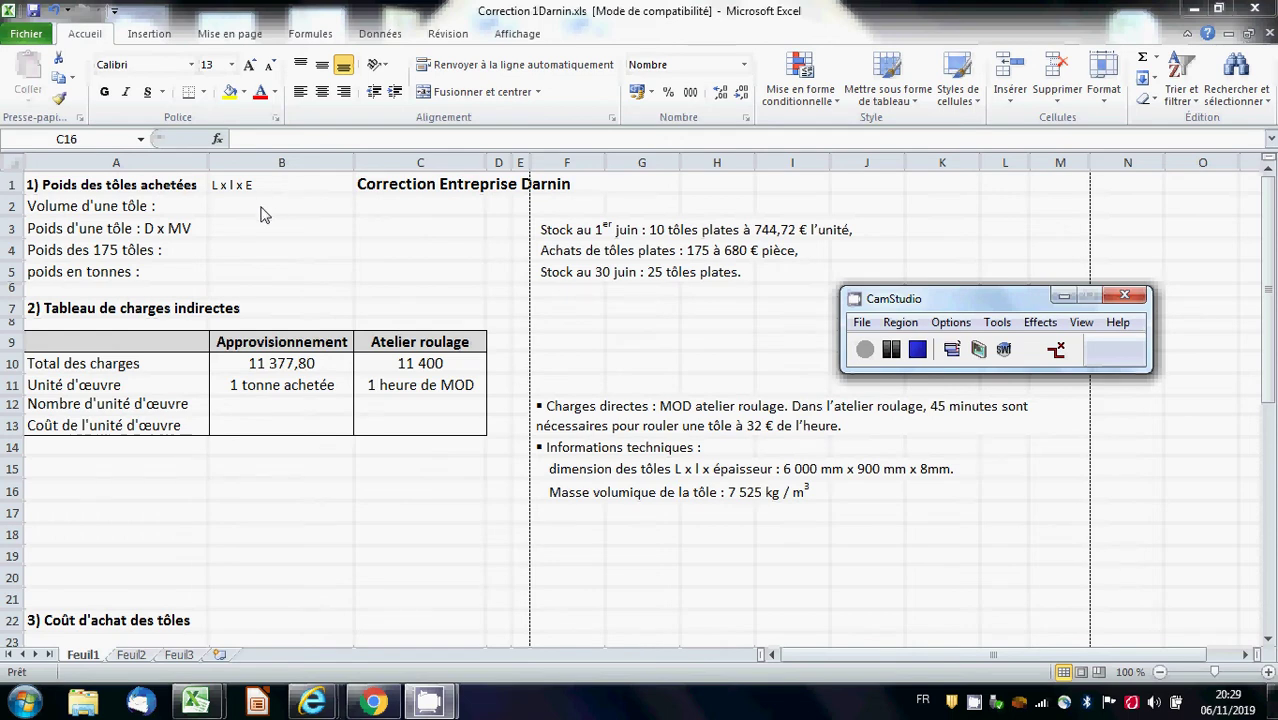
- Calculate the volume of one sheet in B2 with the formula =(6000/1000)*(900/1000)*(8/1000)
key(F8)
click(262, 210)
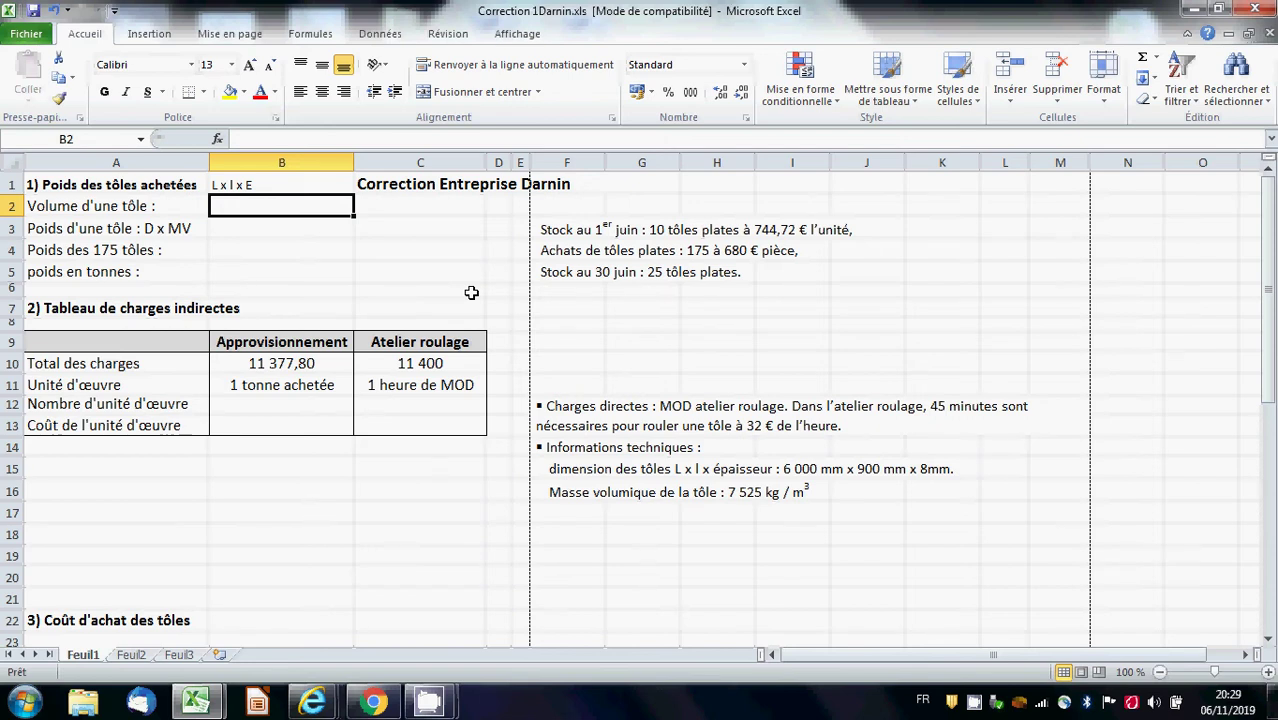
text(=)
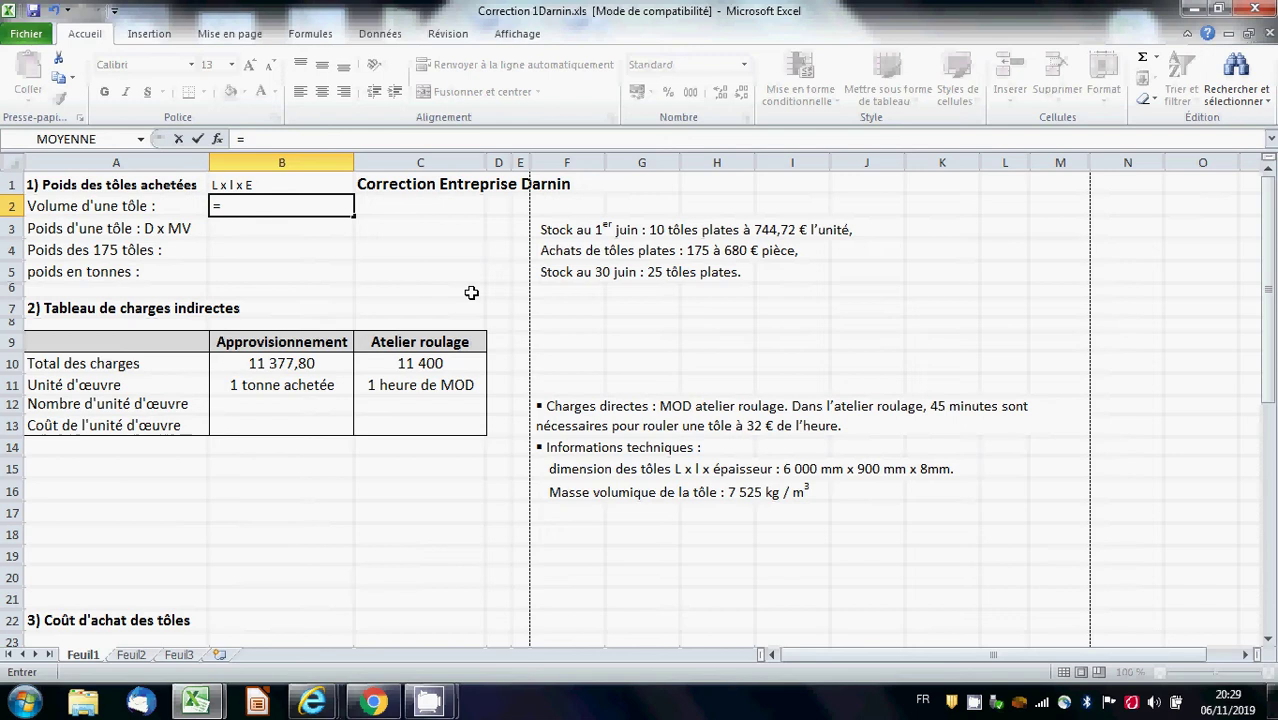
text(()
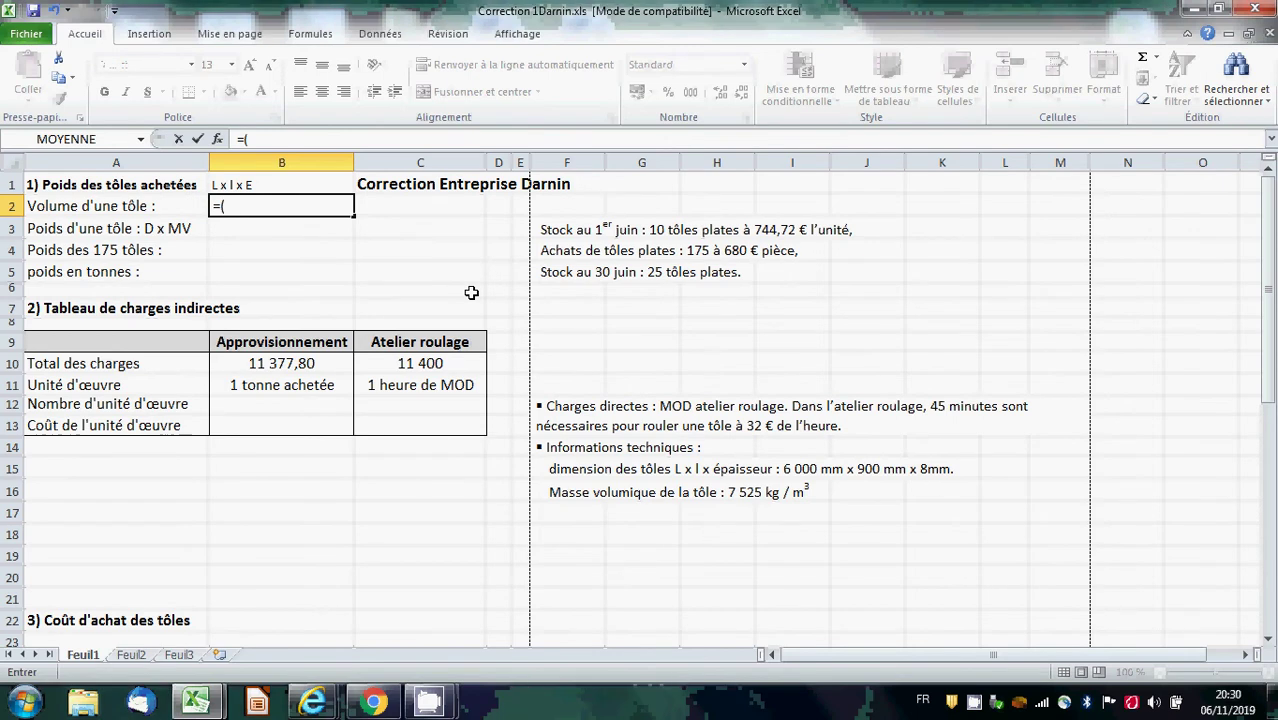
text(6000)
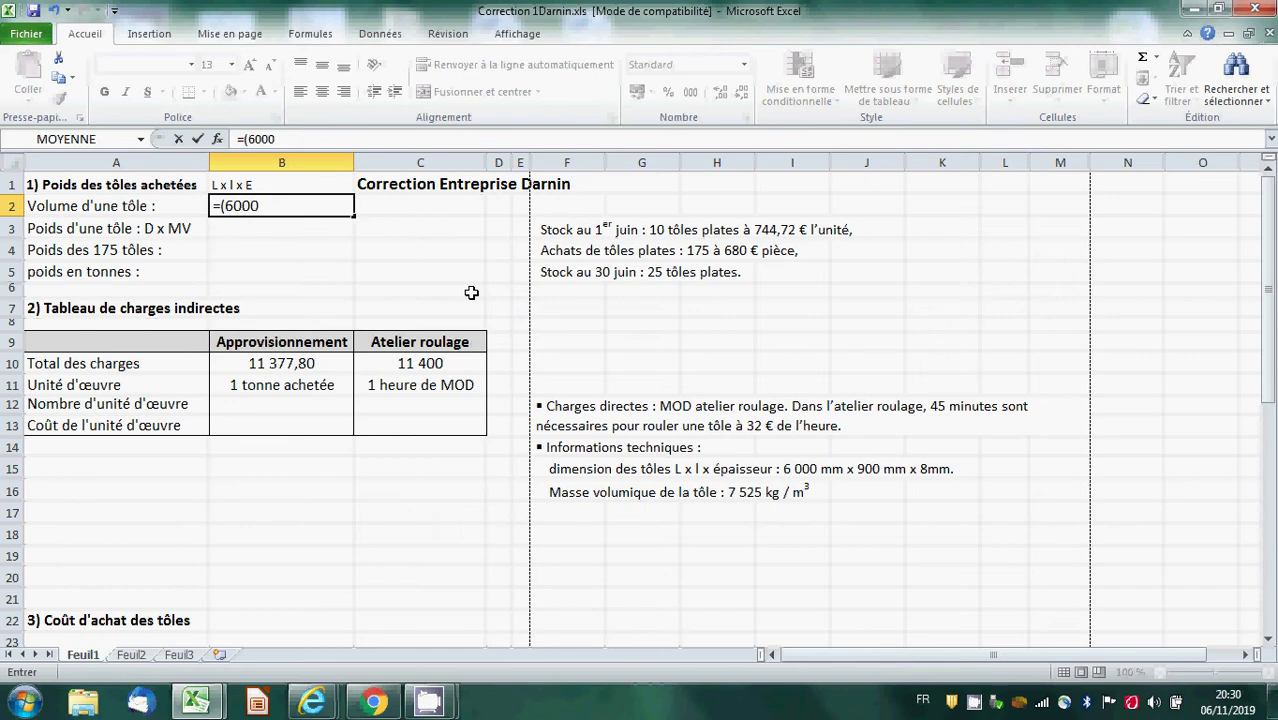
text(/1000))
text(*)
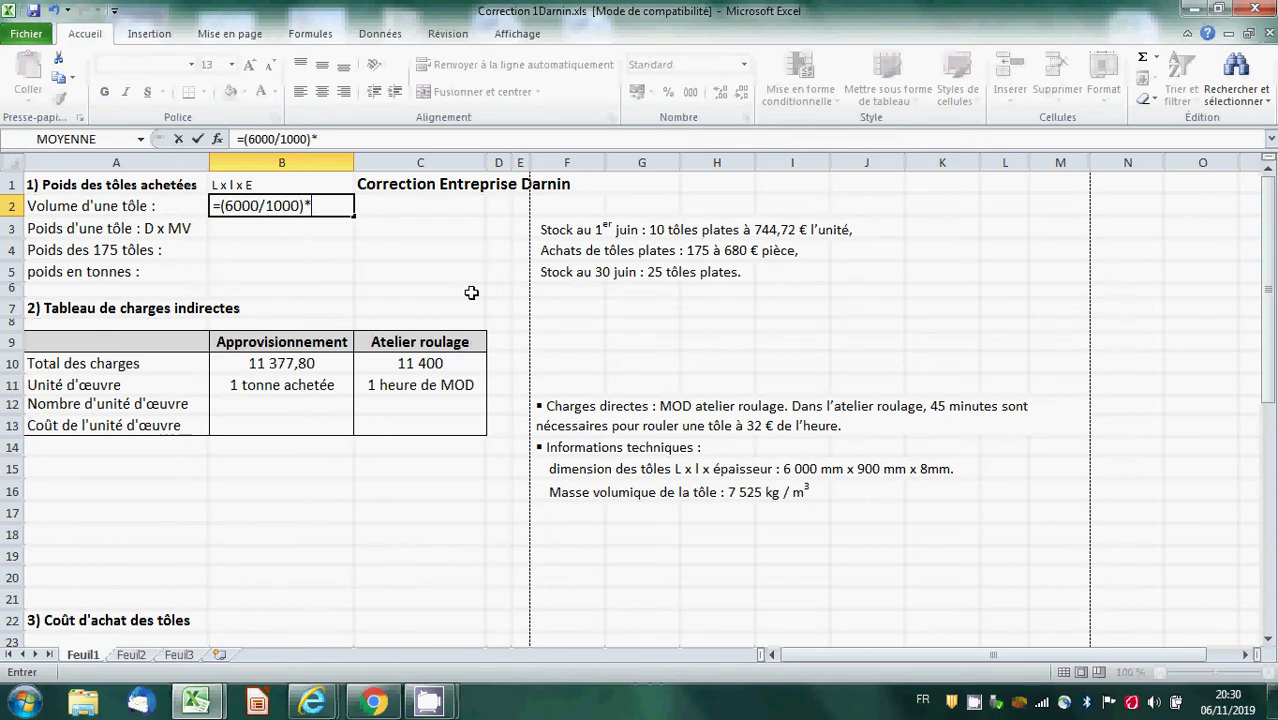
text((900/1000)
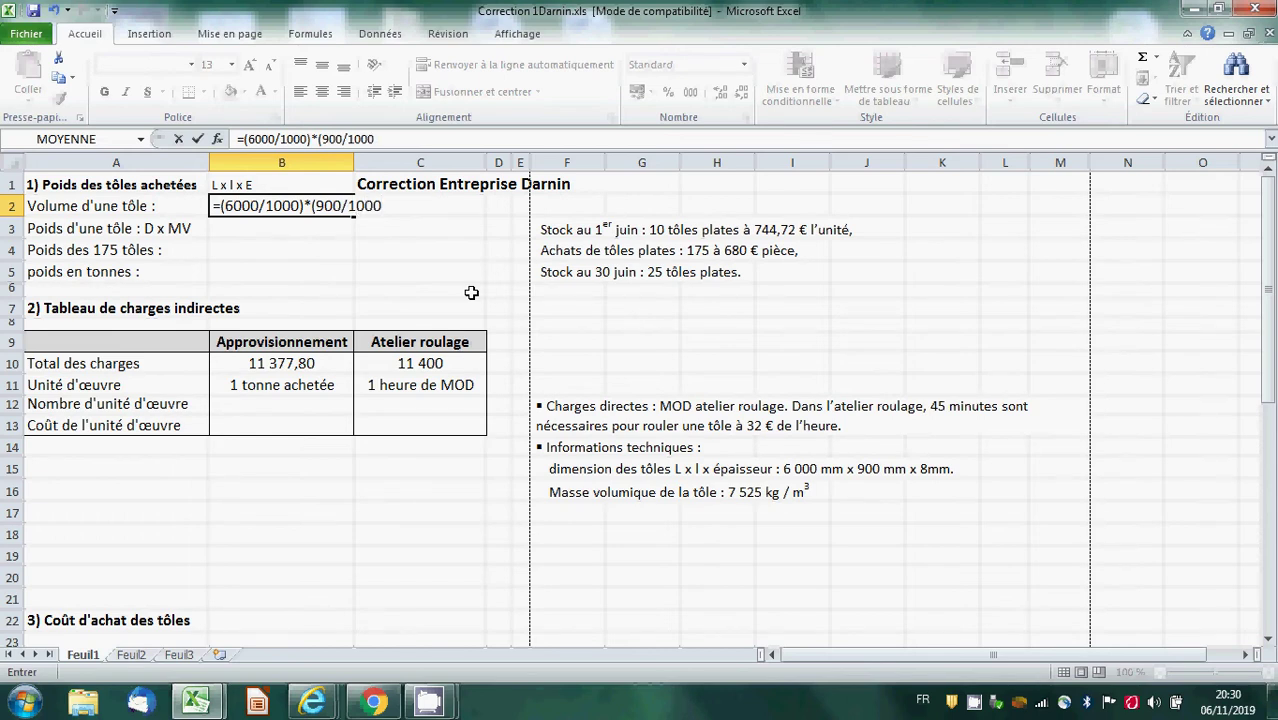
text()*(8/1000))
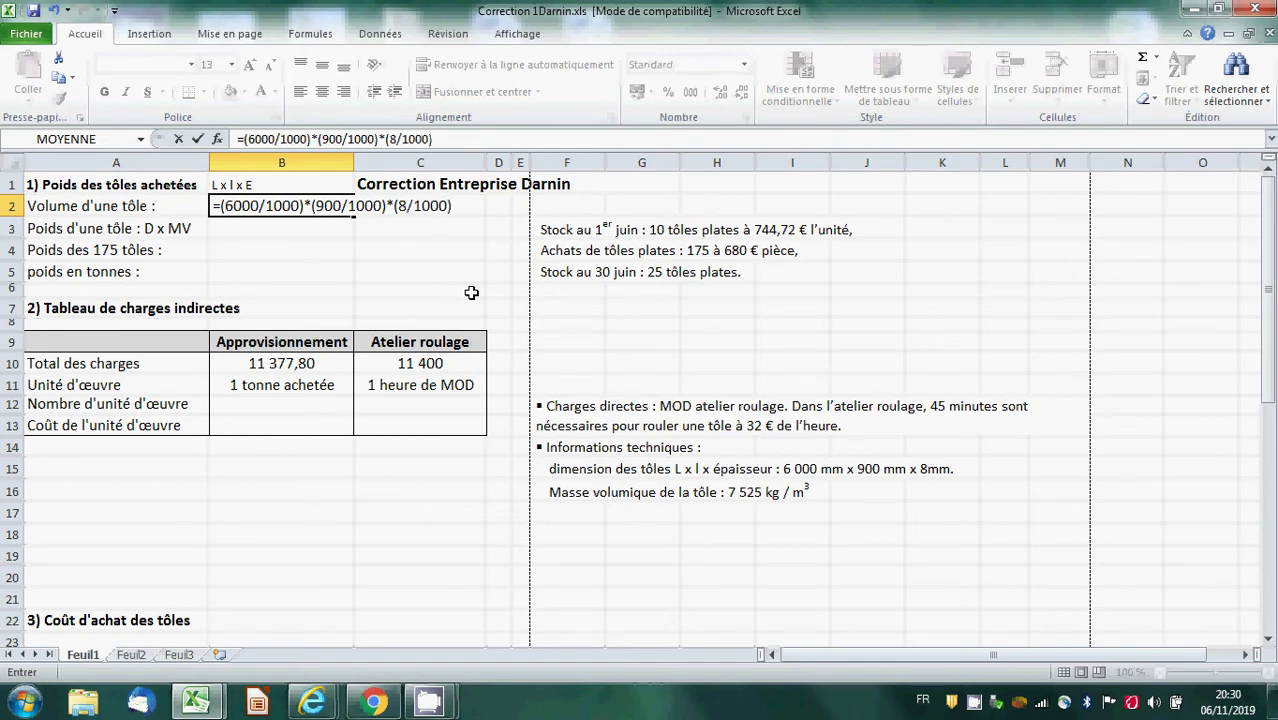
key(Return)
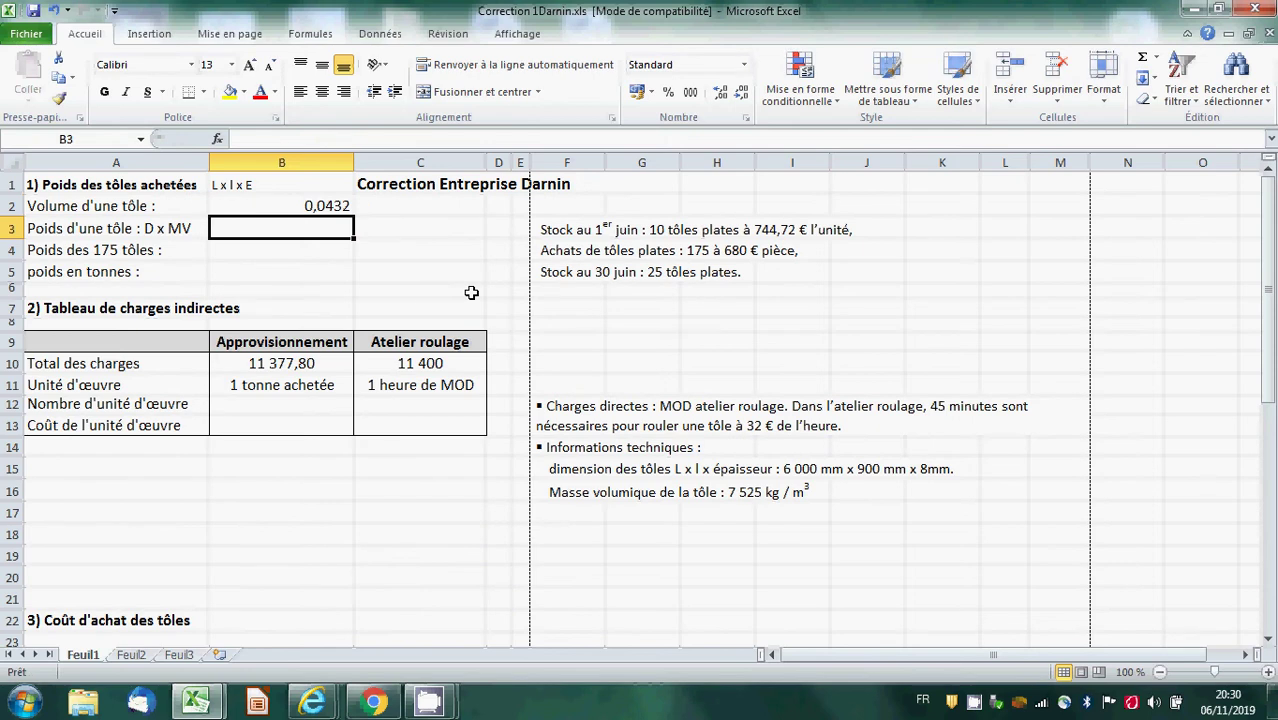
- Calculate the weight of one sheet in B3 by multiplying the volume in B2 by 7525
text(=)
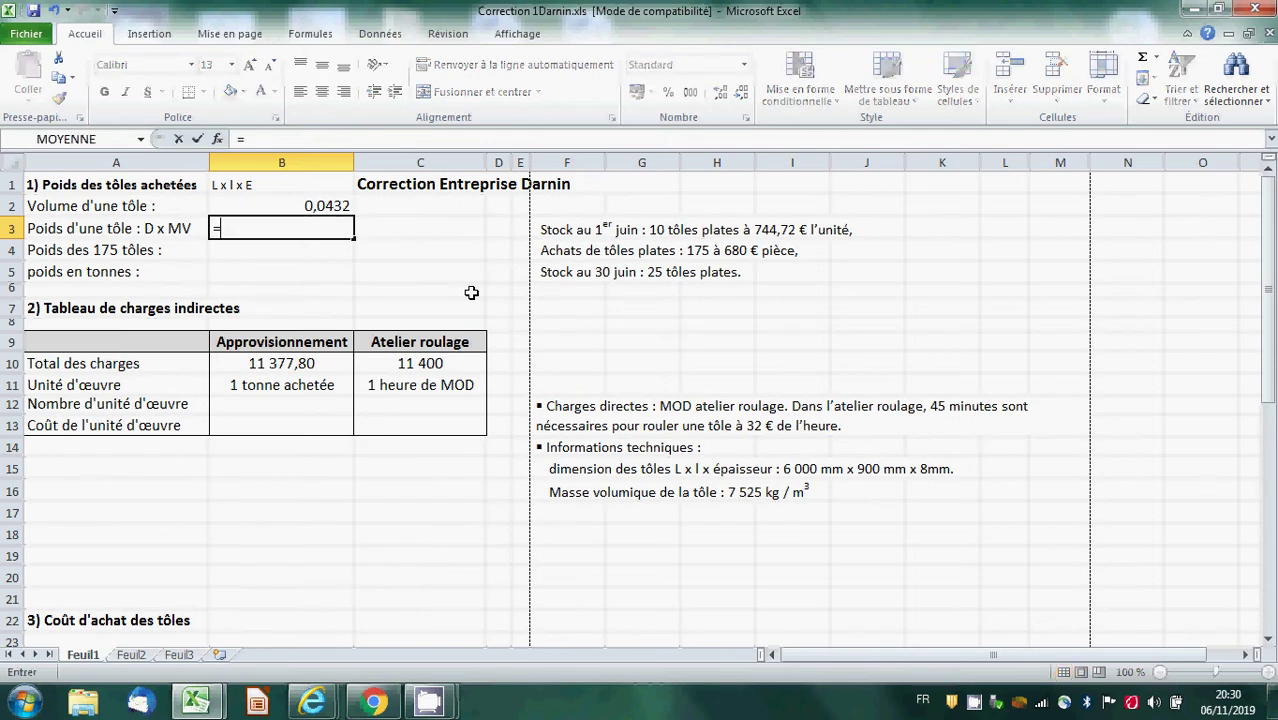
click(314, 204)
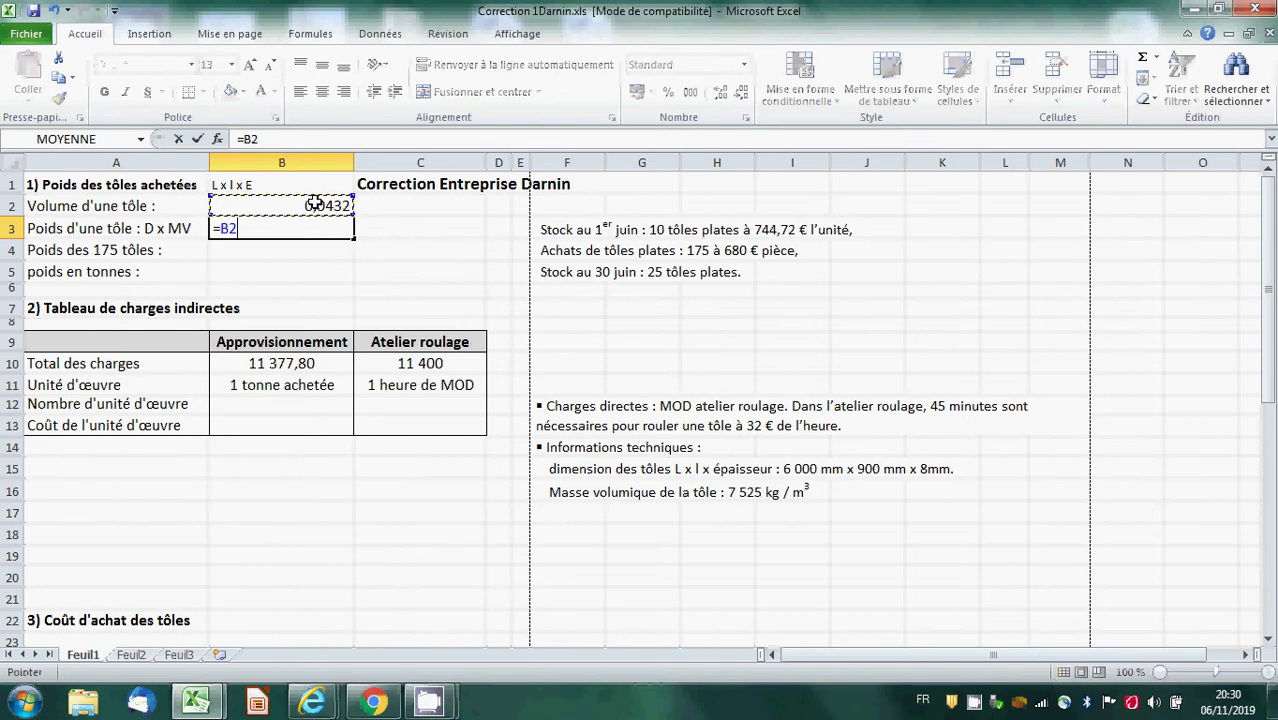
text(*)
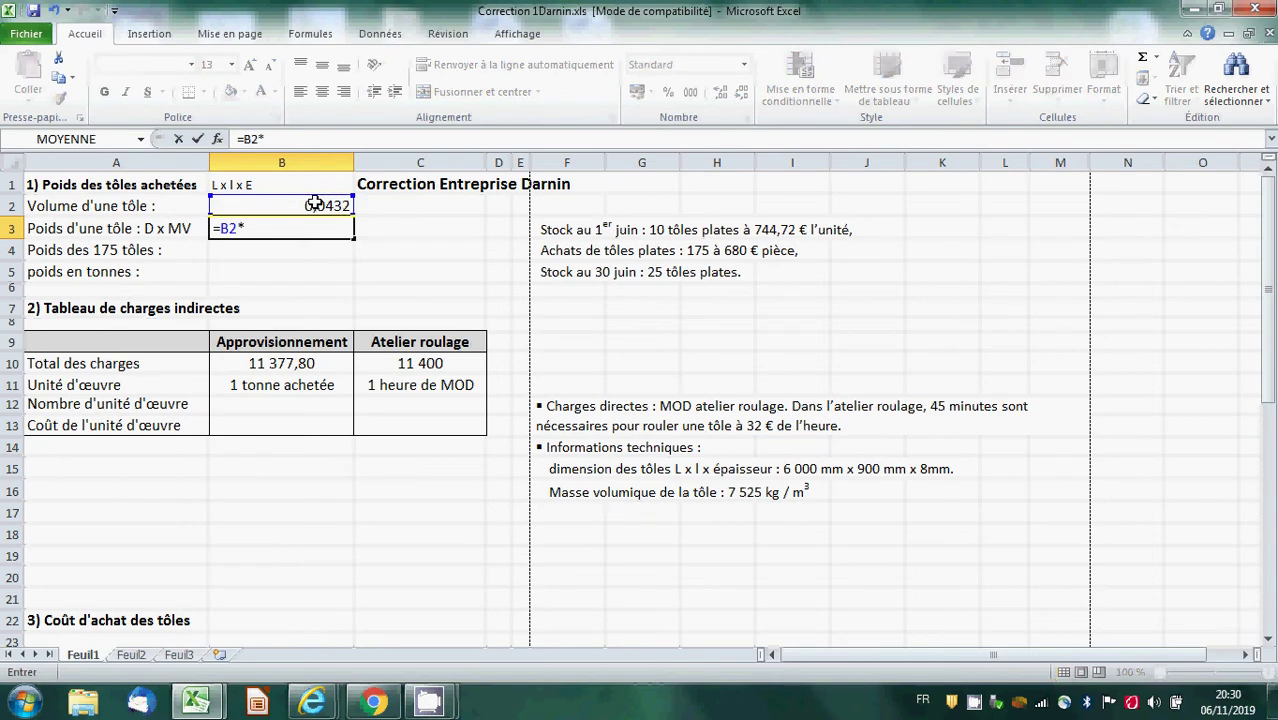
text(7525)
key(Return)
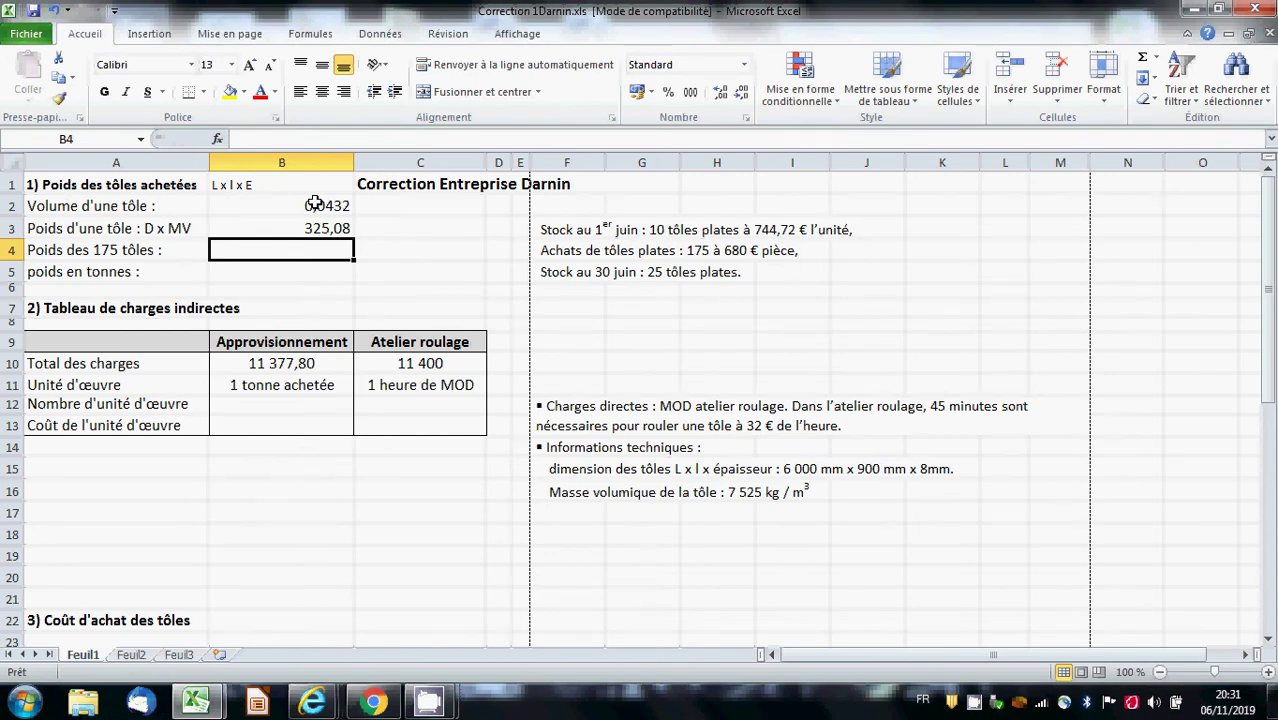
- Calculate the weight of the 175 sheets in B4 with the formula =B3*175
text(=)
click(322, 229)
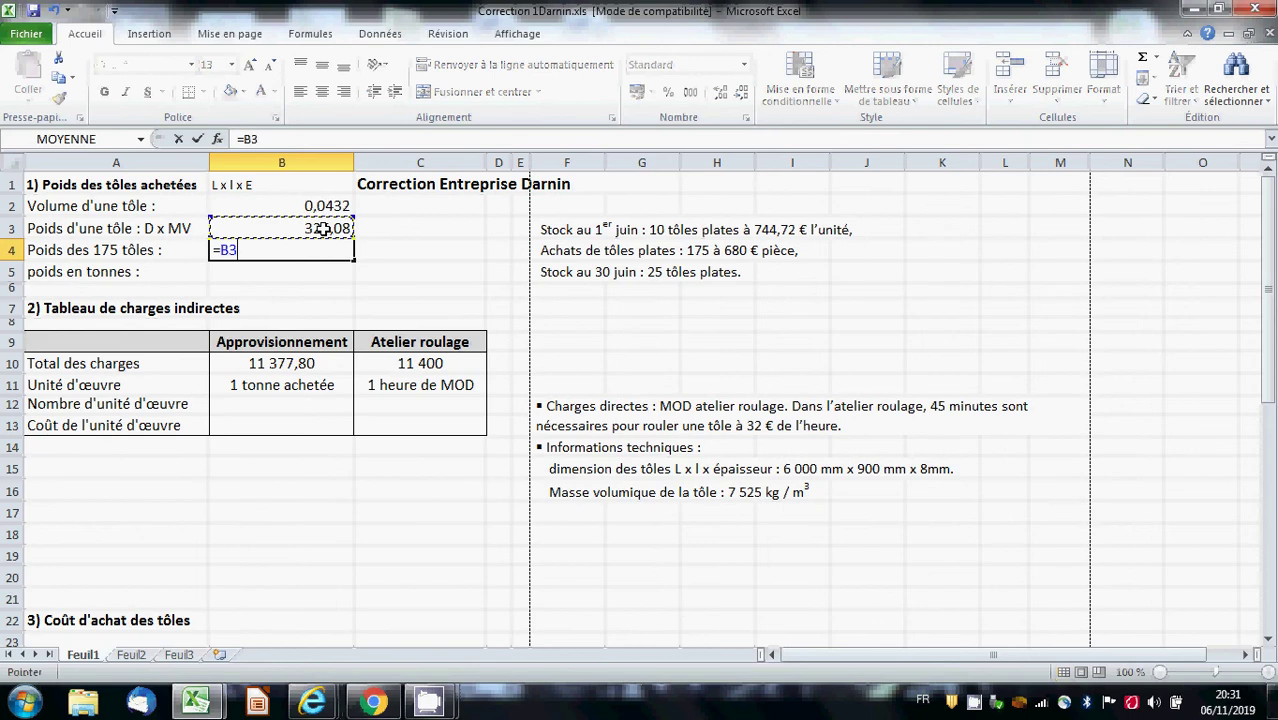
text(*1)
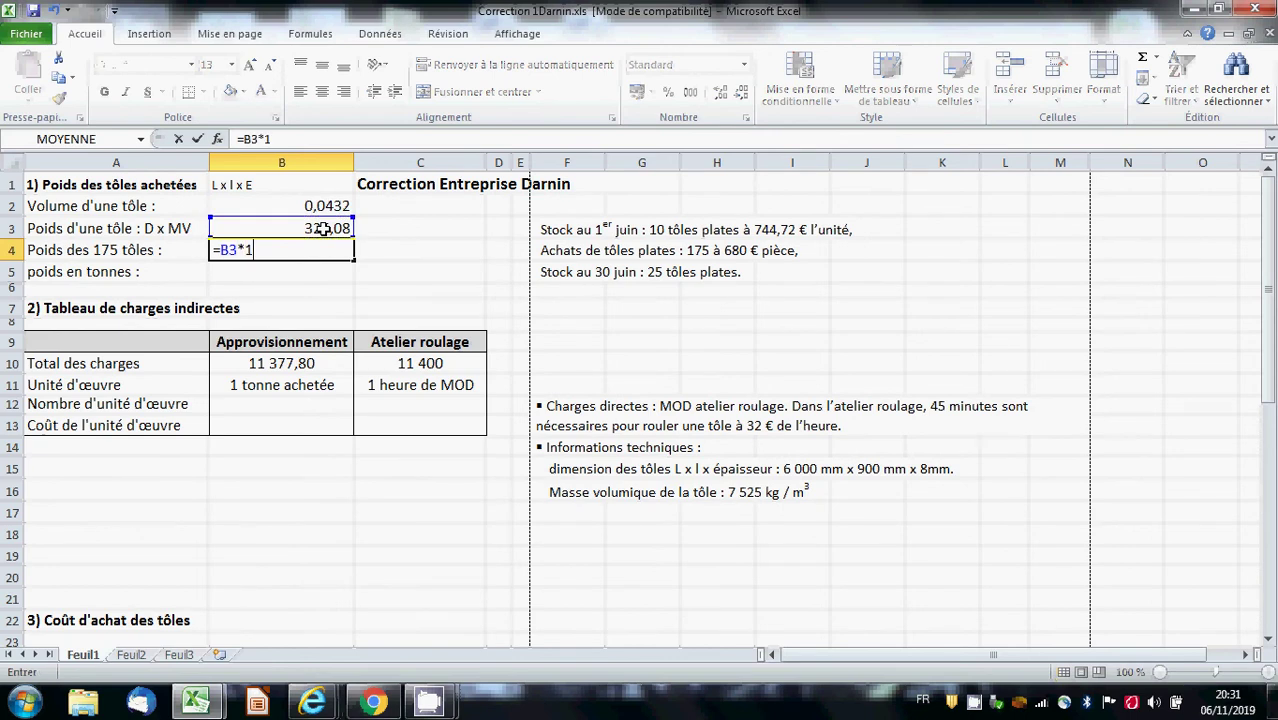
text(75)
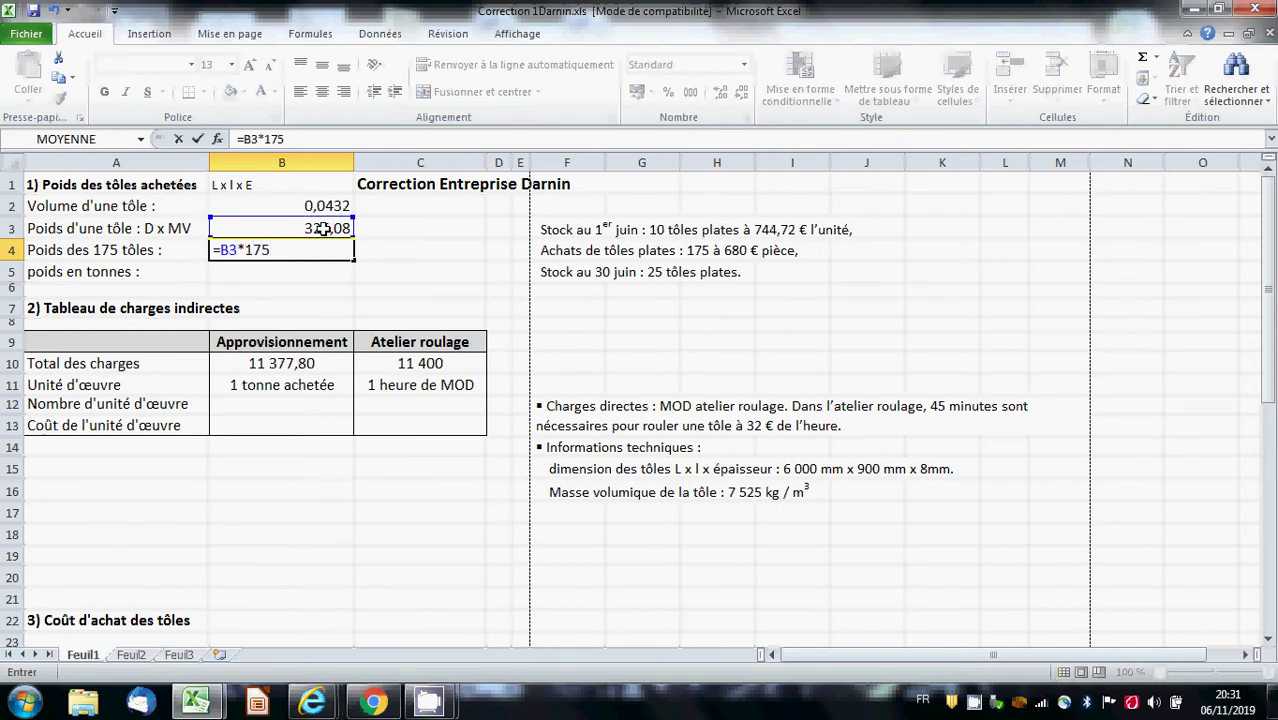
key(Return)
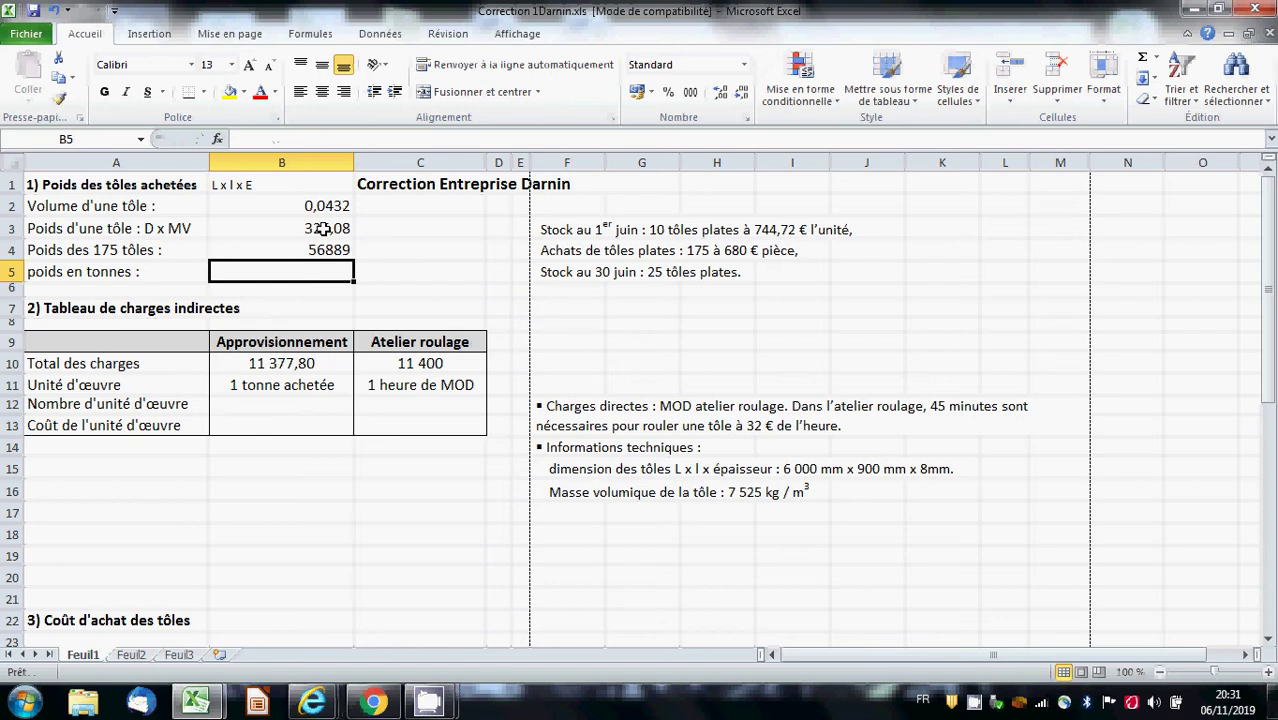
- Convert the total sheet weight to tonnes in B5 with the formula =B4/1000
text(=)
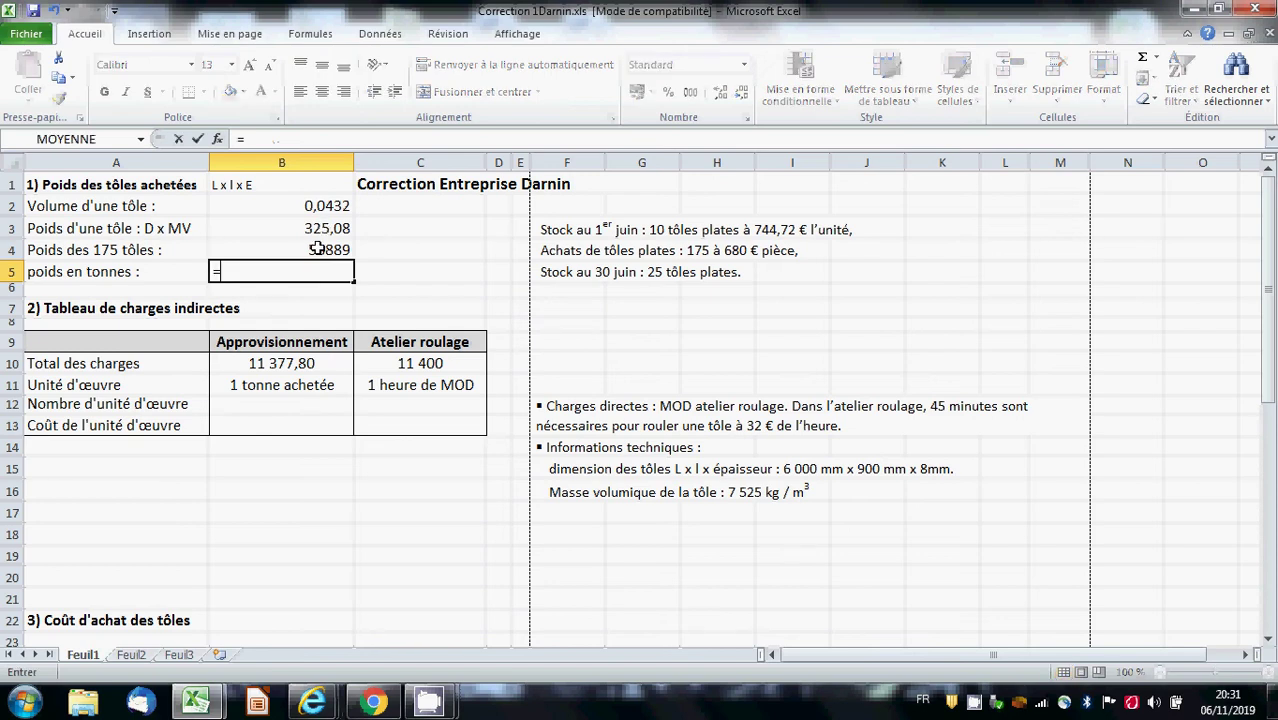
click(316, 250)
text(/)
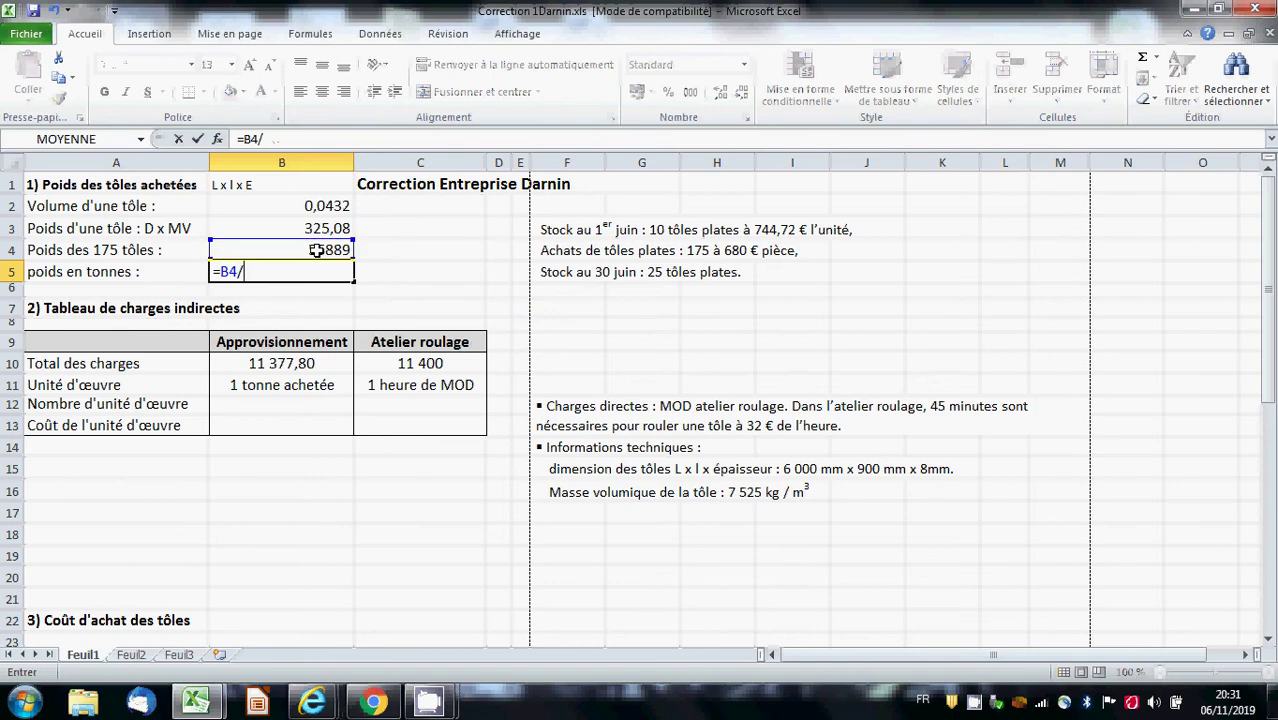
text(1000)
key(Return)
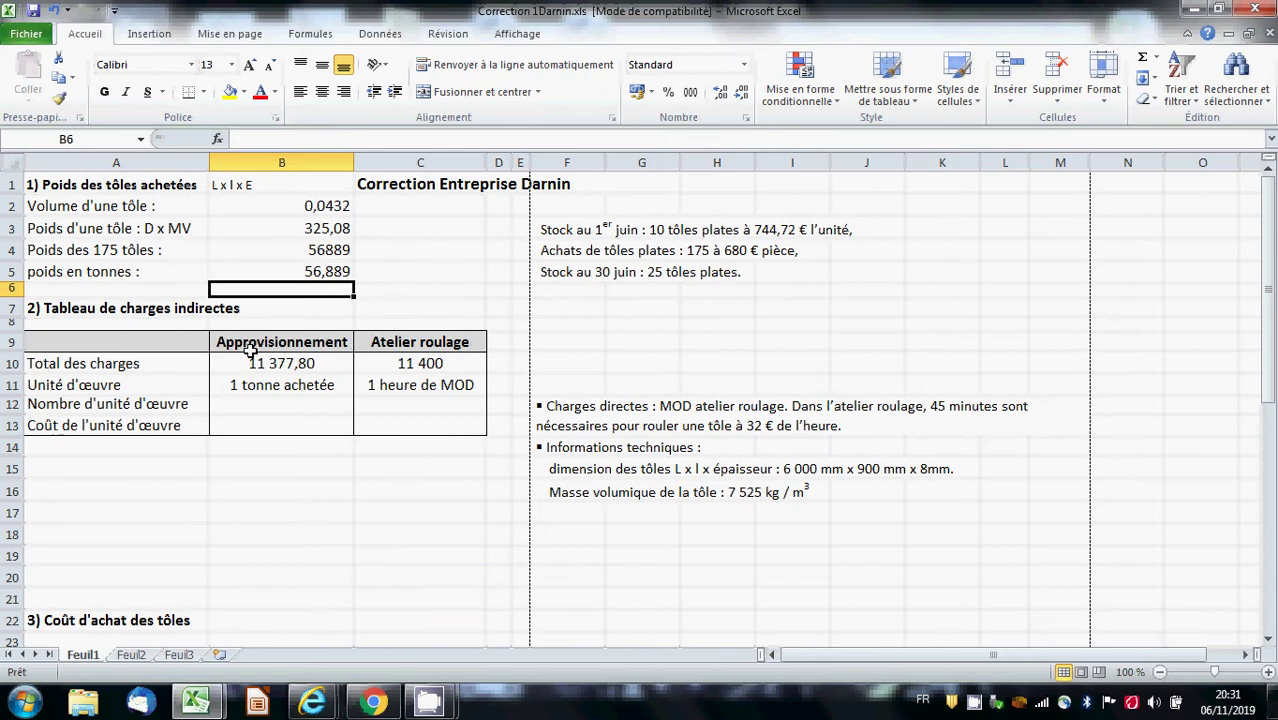
- Fill the Approvisionnement "Nombre d'unité d'œuvre" in B12 with a reference to the weight in tonnes in B5
click(283, 404)
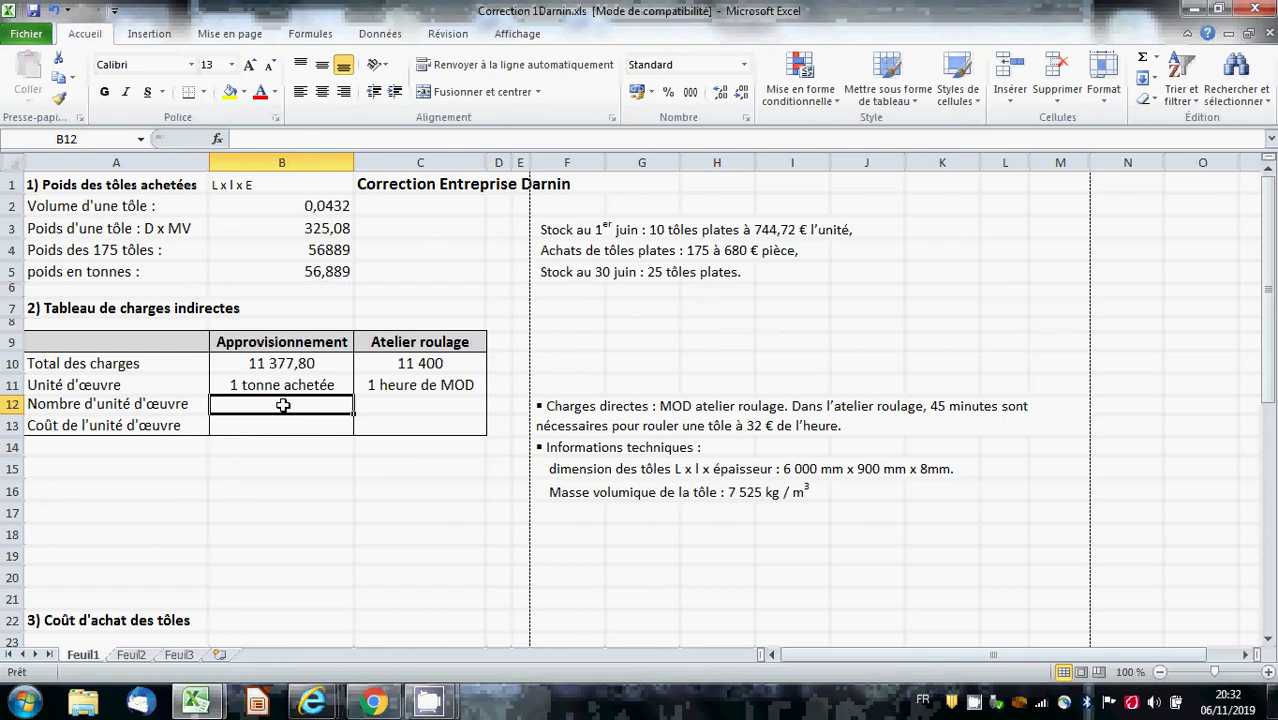
text(=)
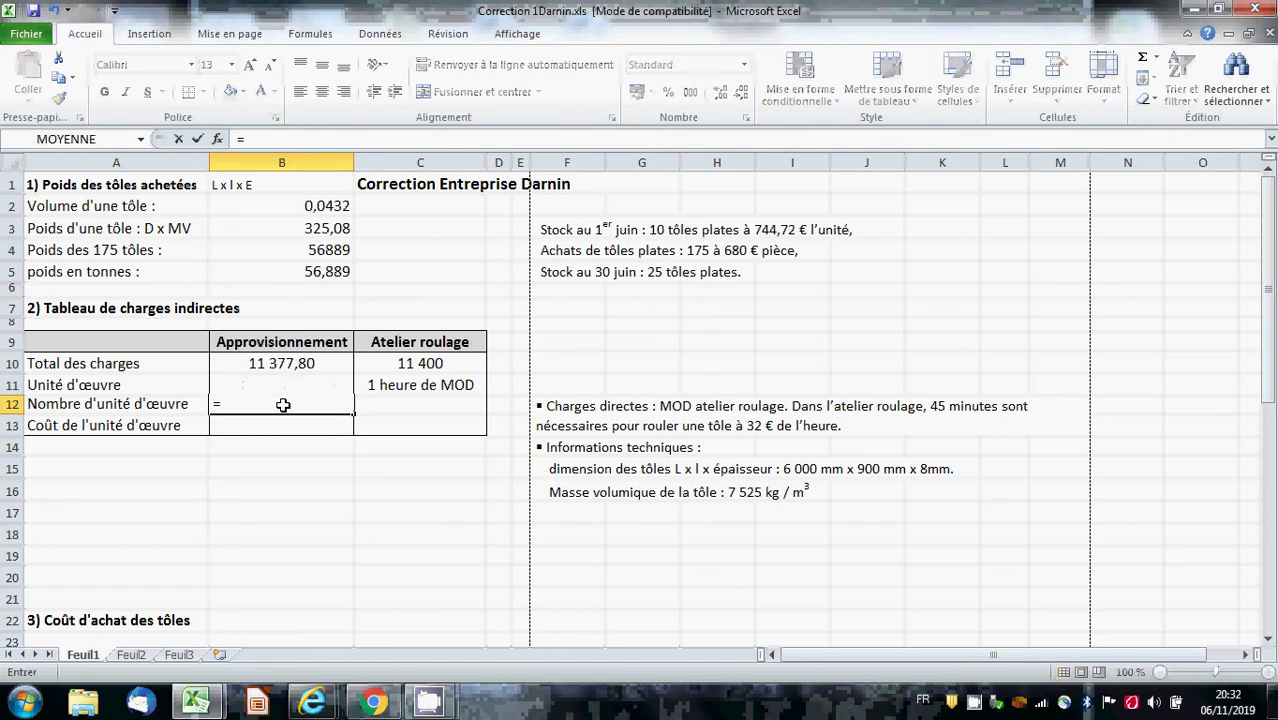
click(328, 273)
key(Return)
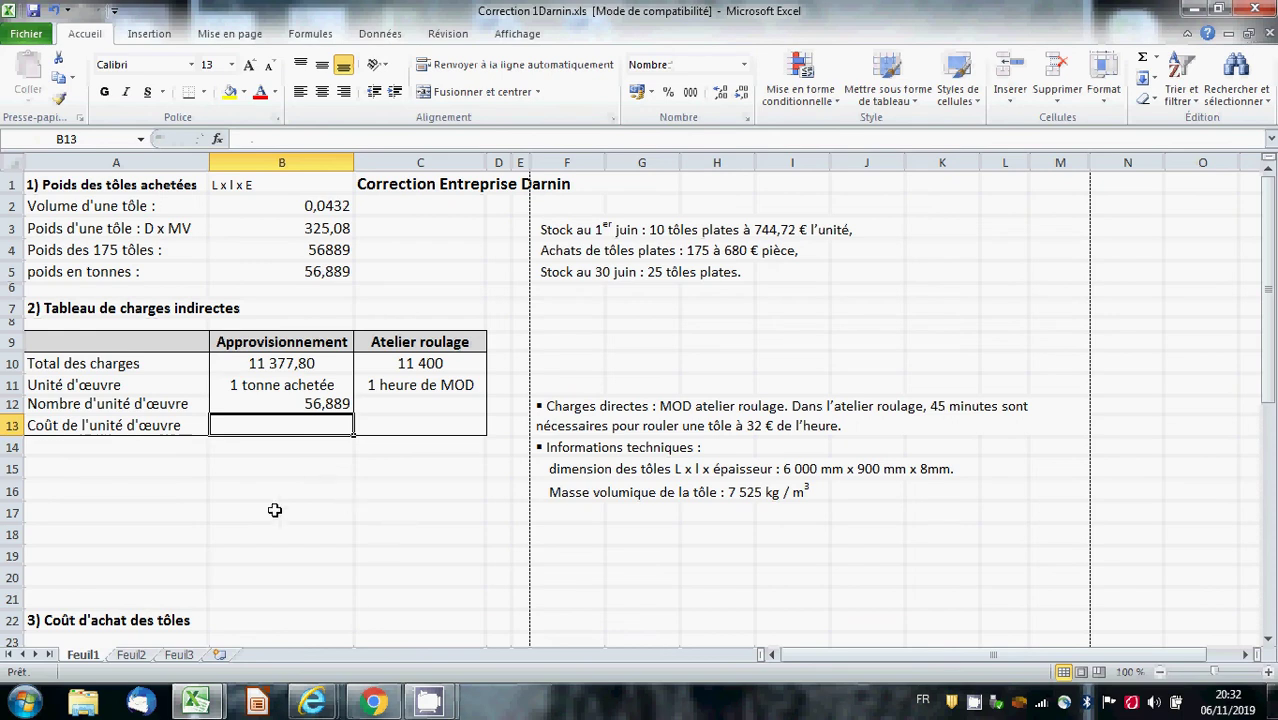
- Calculate the Approvisionnement "Coût de l'unité d'œuvre" in B13 with the formula =B10/B12
text(=)
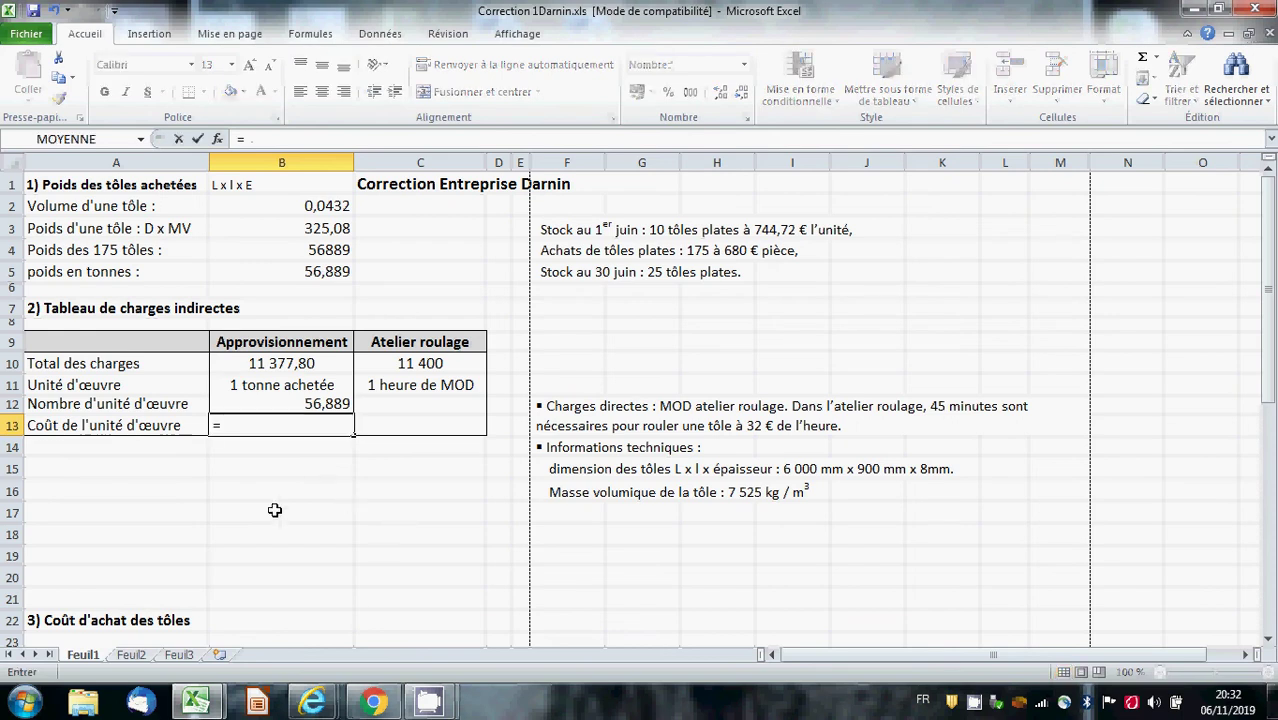
click(291, 365)
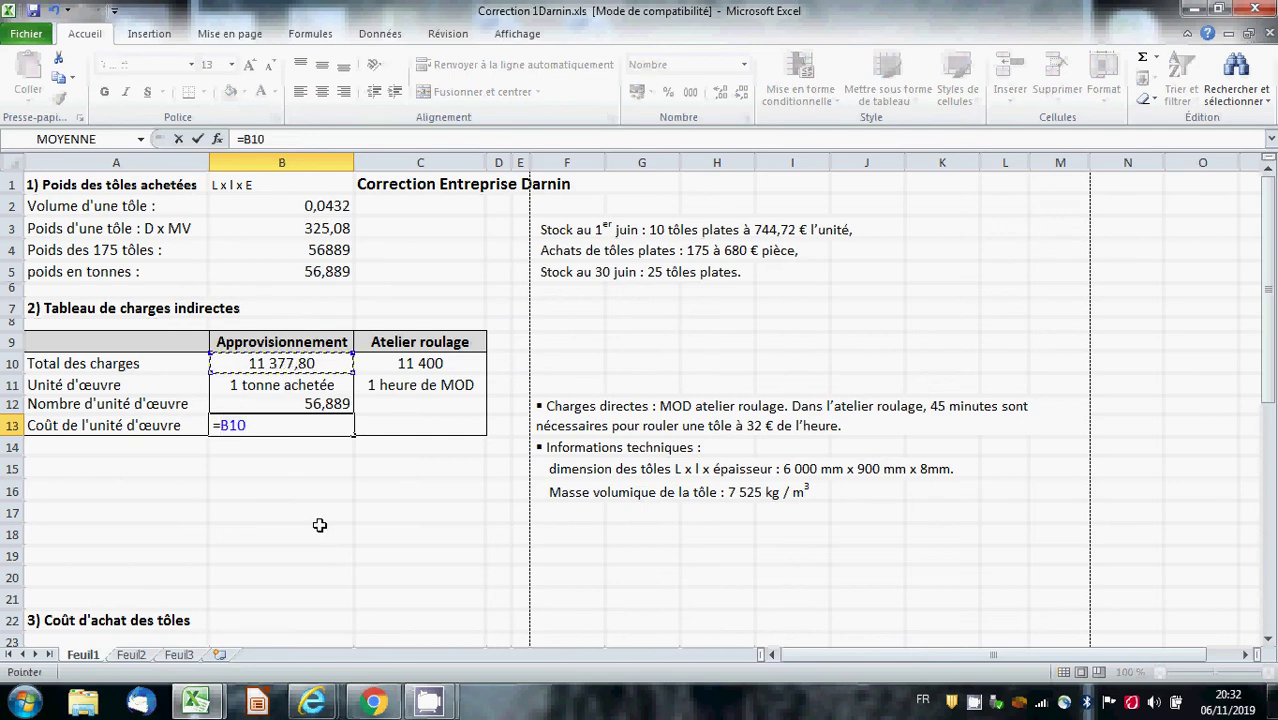
text(/)
click(316, 404)
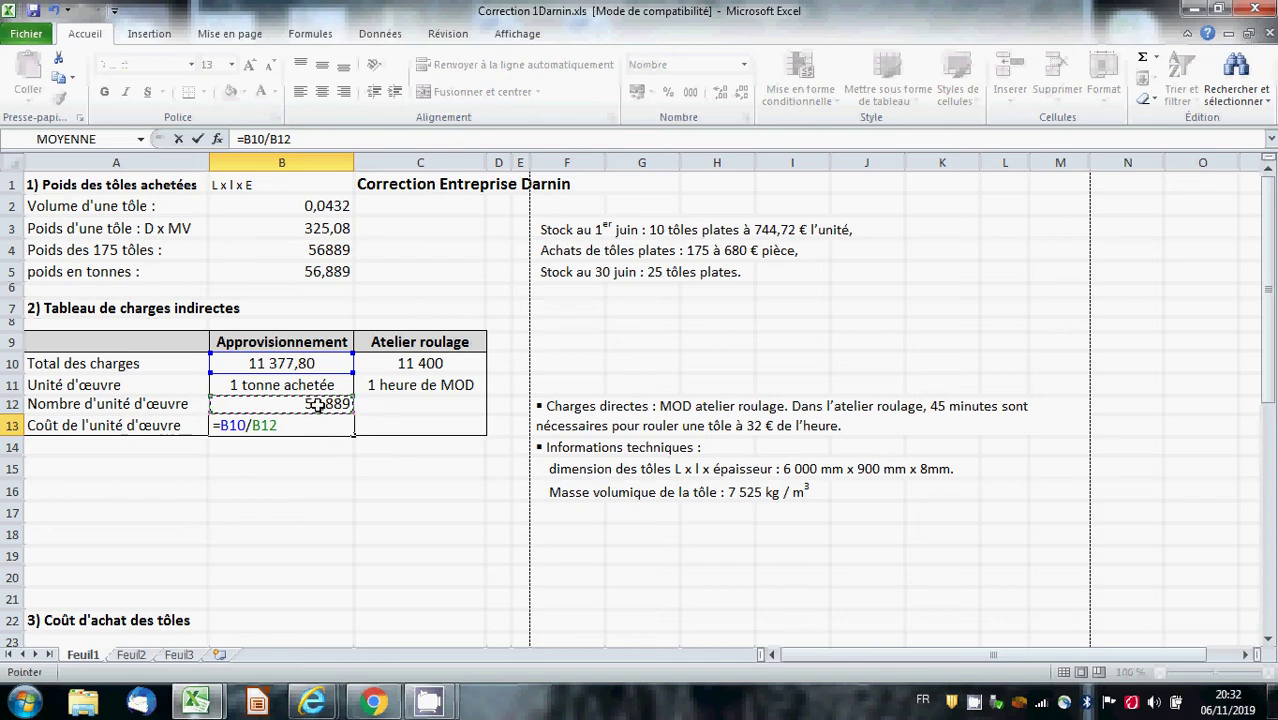
key(Return)
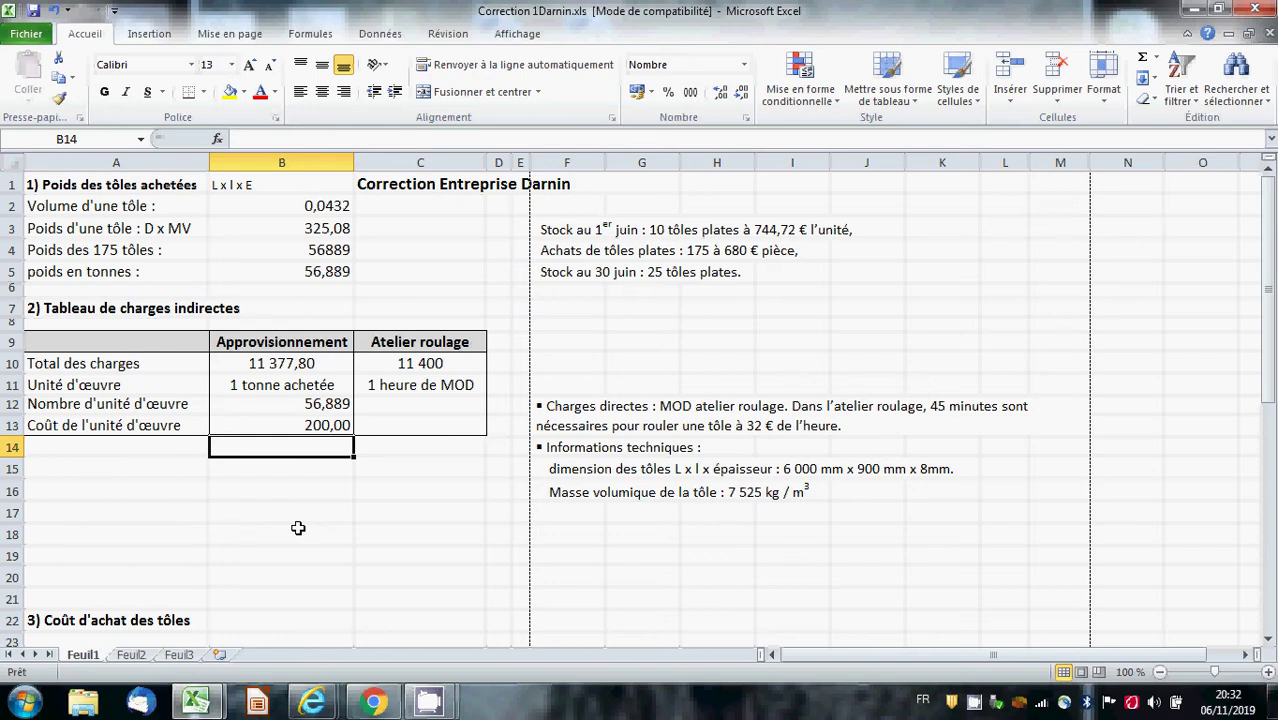
- Enter the stock equation "SI + E = S + SF" in A15 below the indirect charges table
click(430, 362)
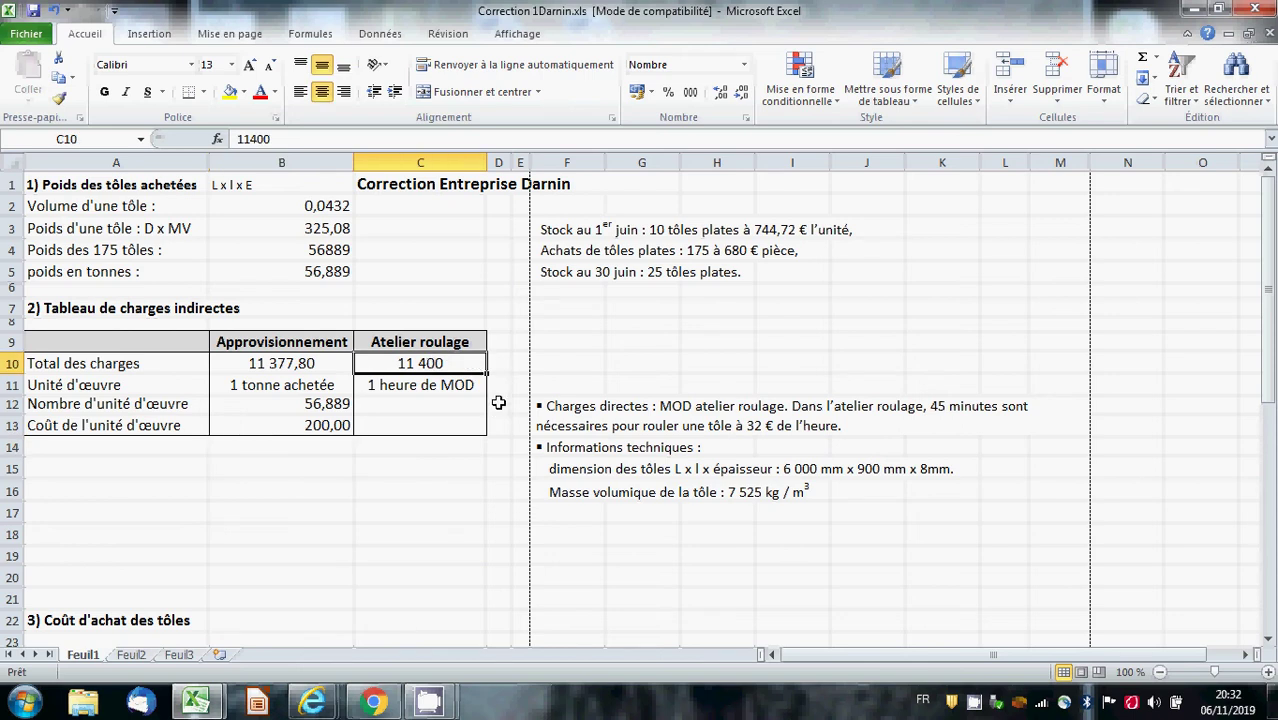
click(447, 388)
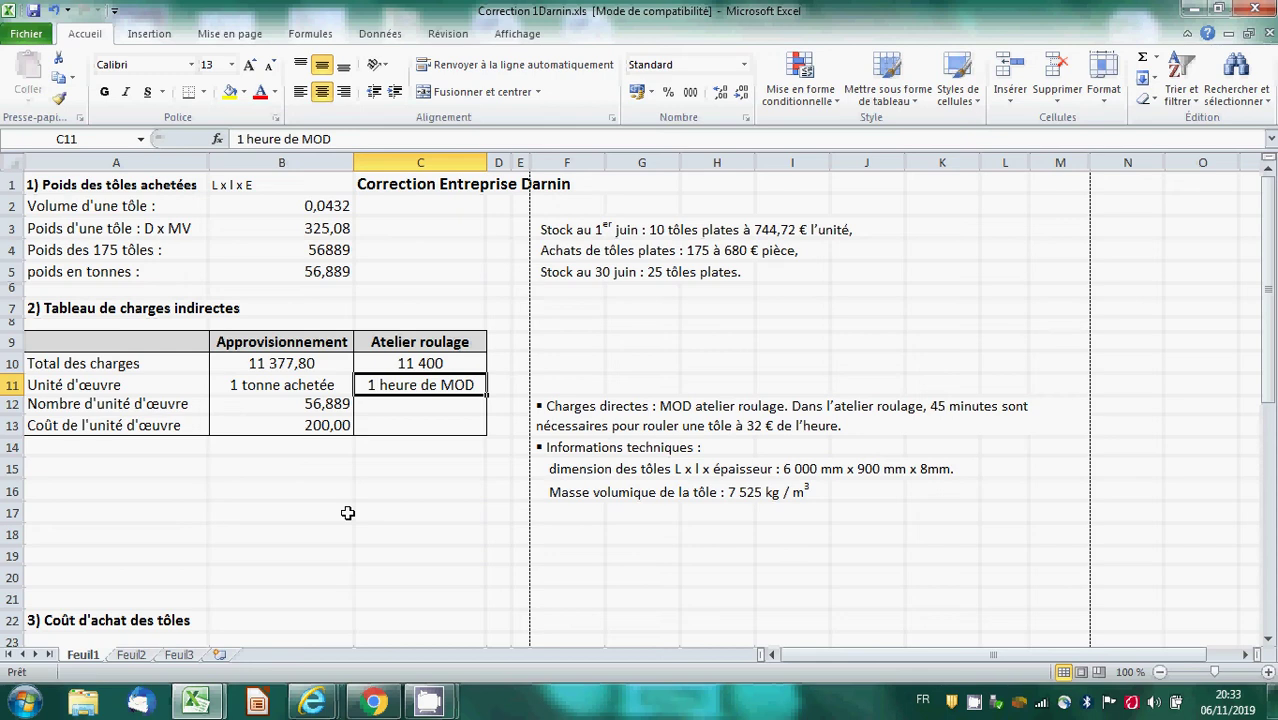
click(157, 470)
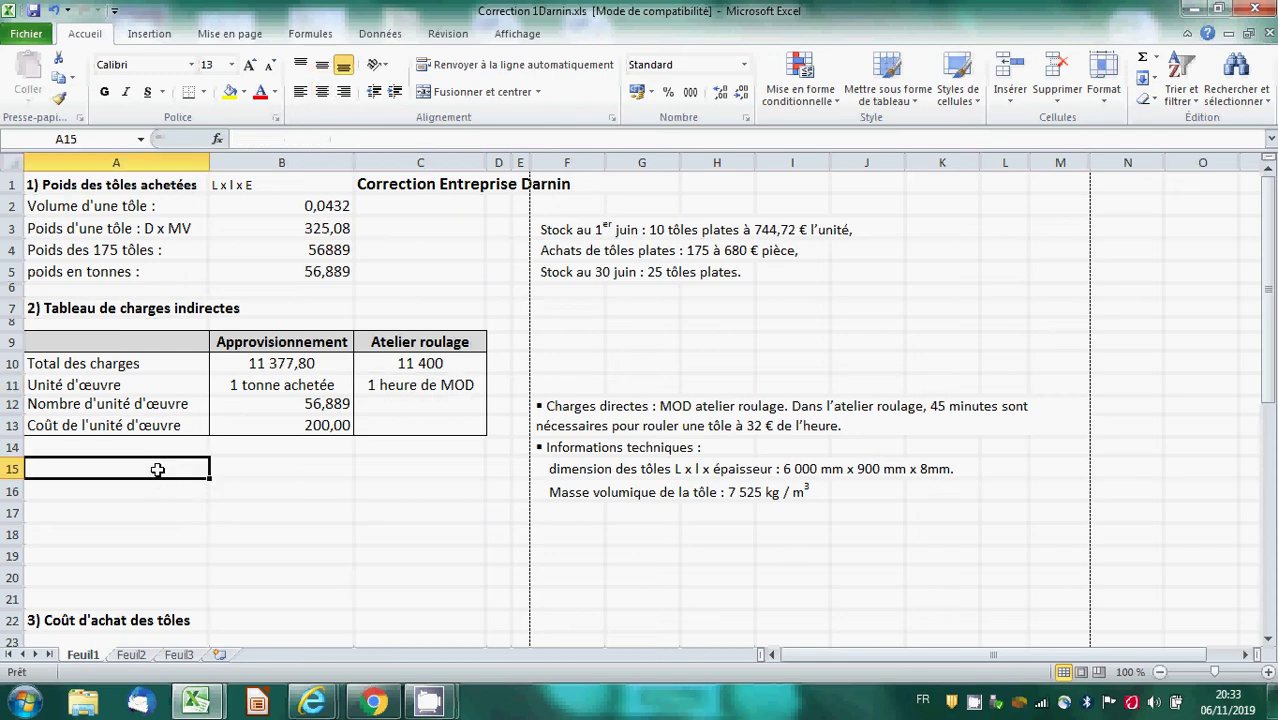
text(SI)
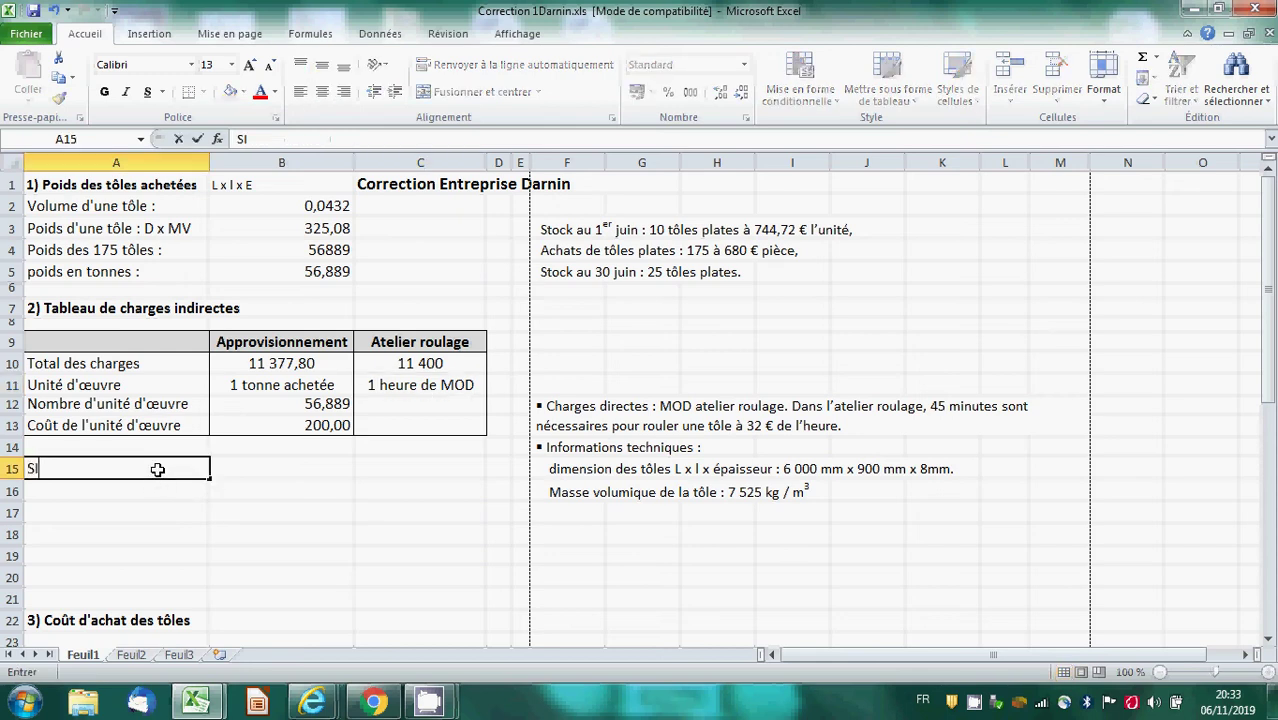
text( + E = S + SF)
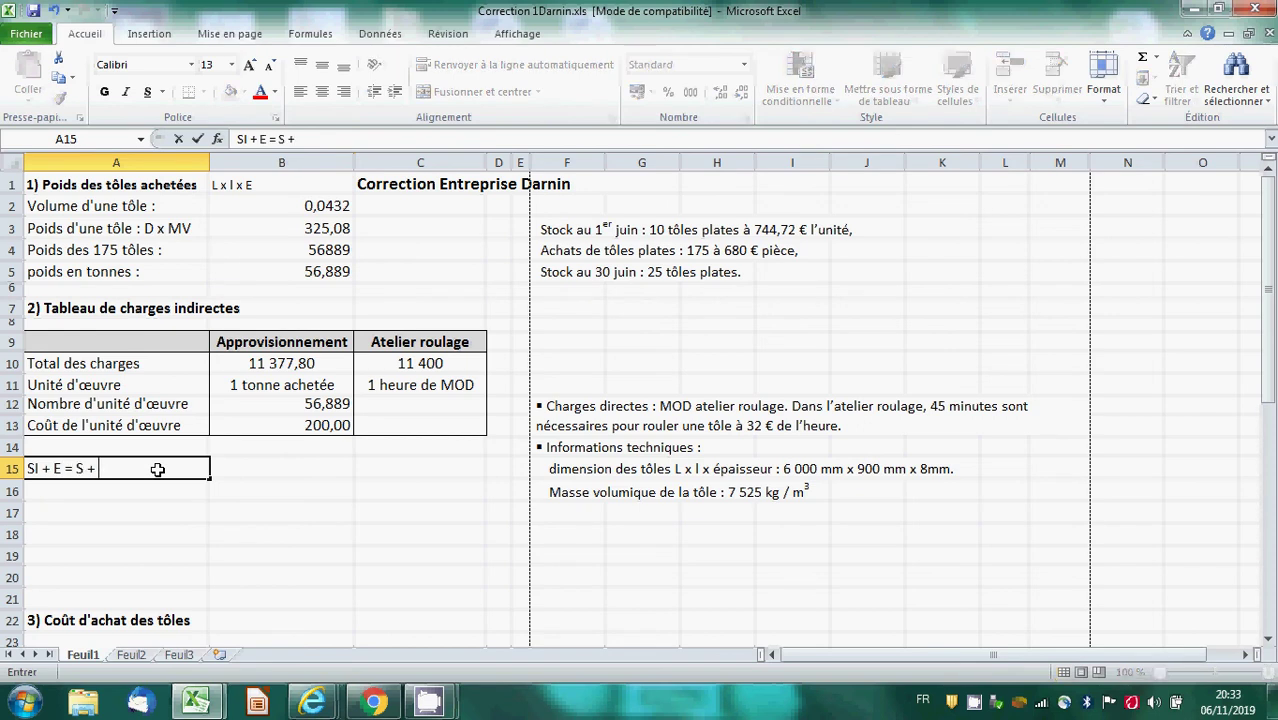
click(322, 530)
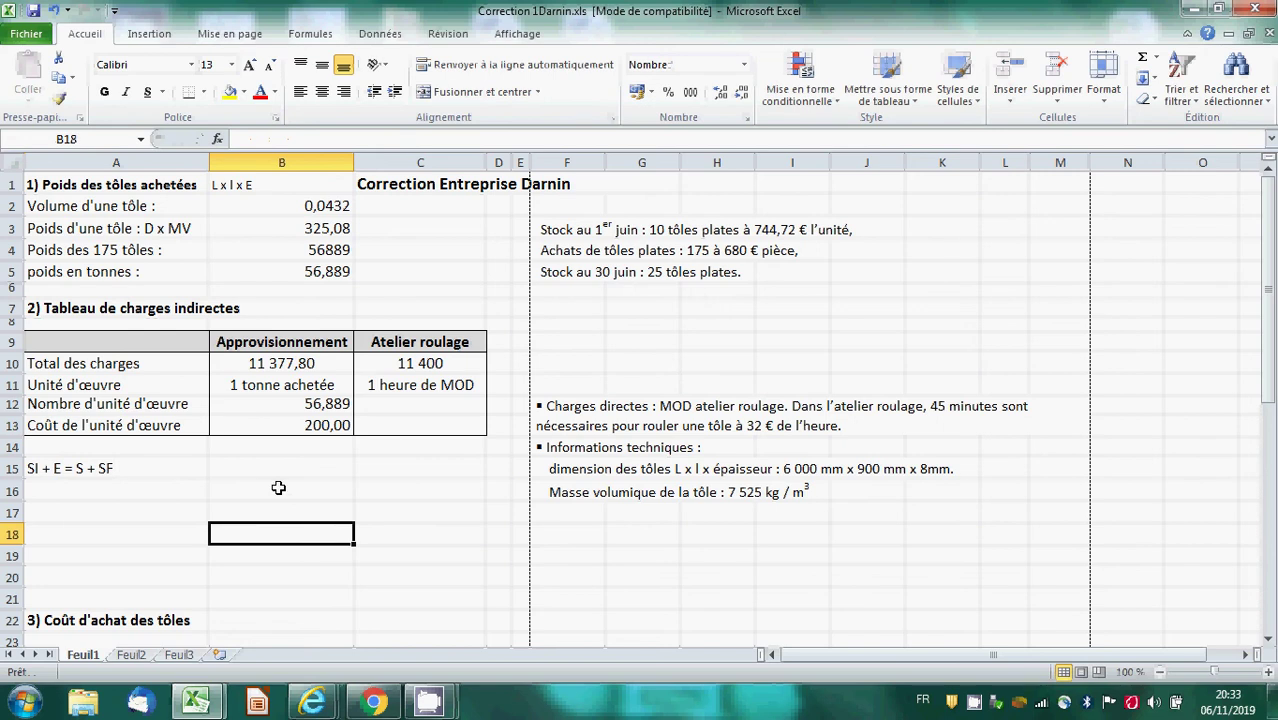
click(247, 466)
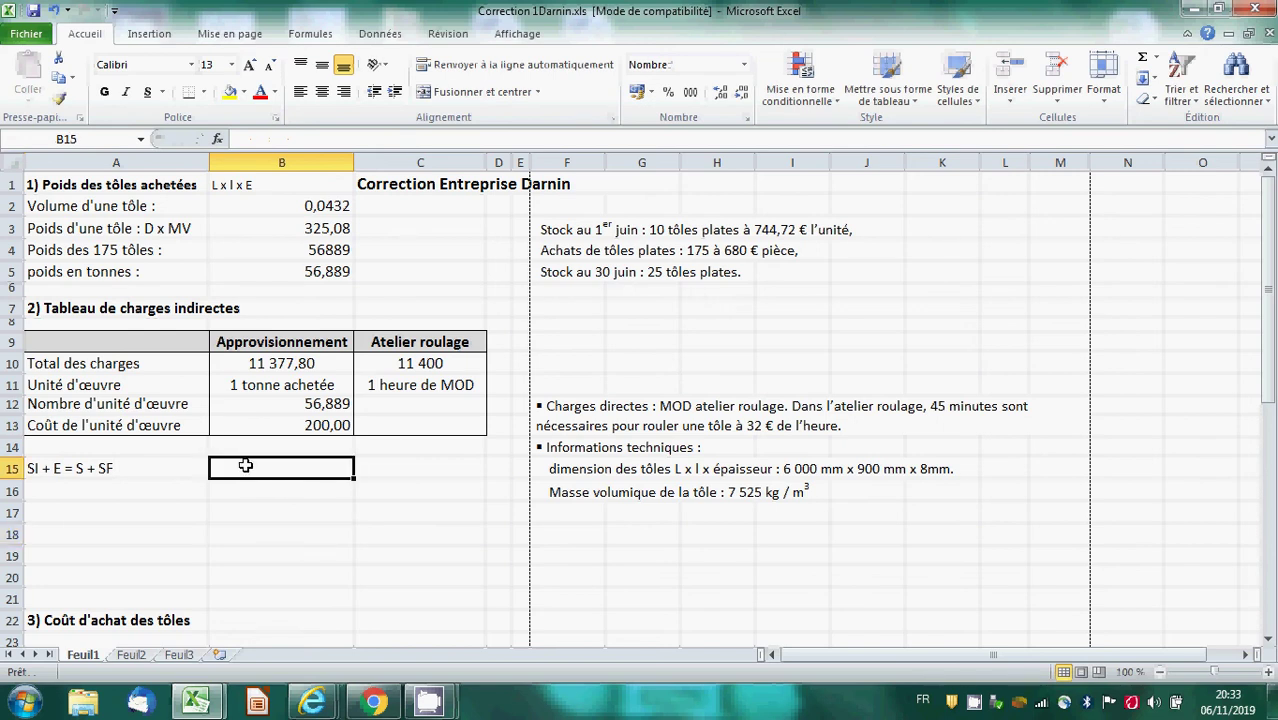
click(148, 472)
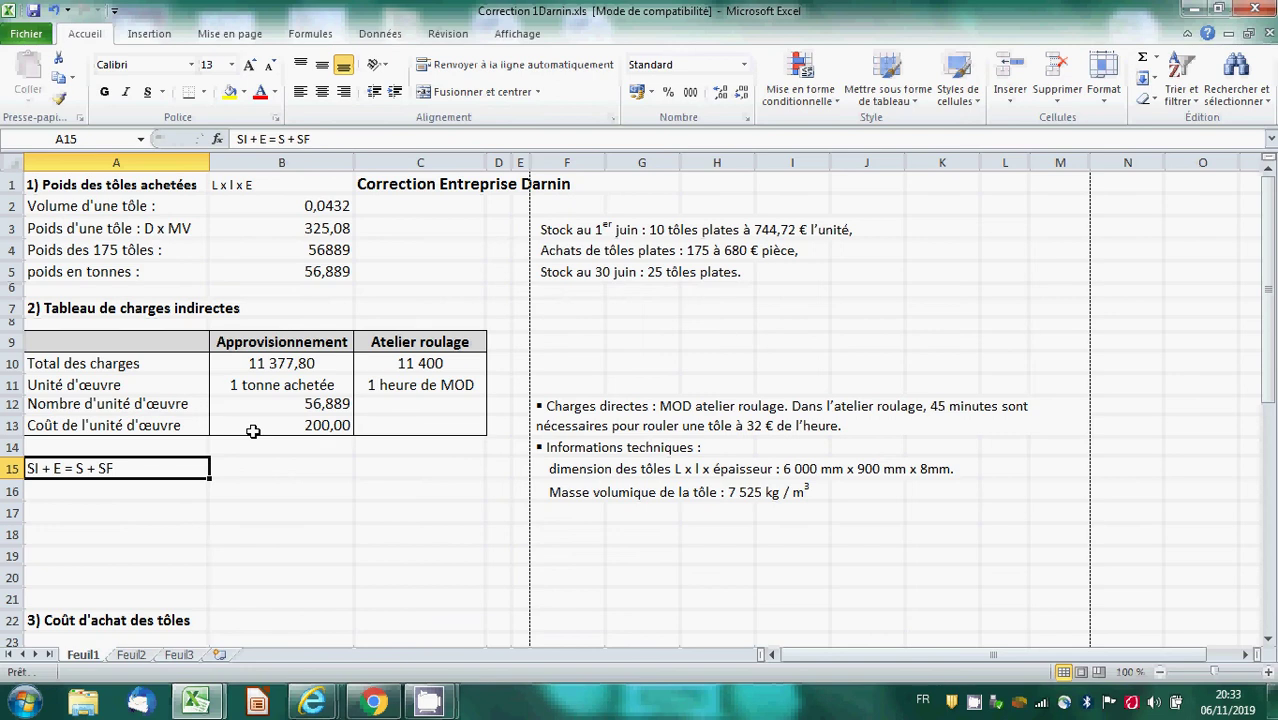
click(245, 468)
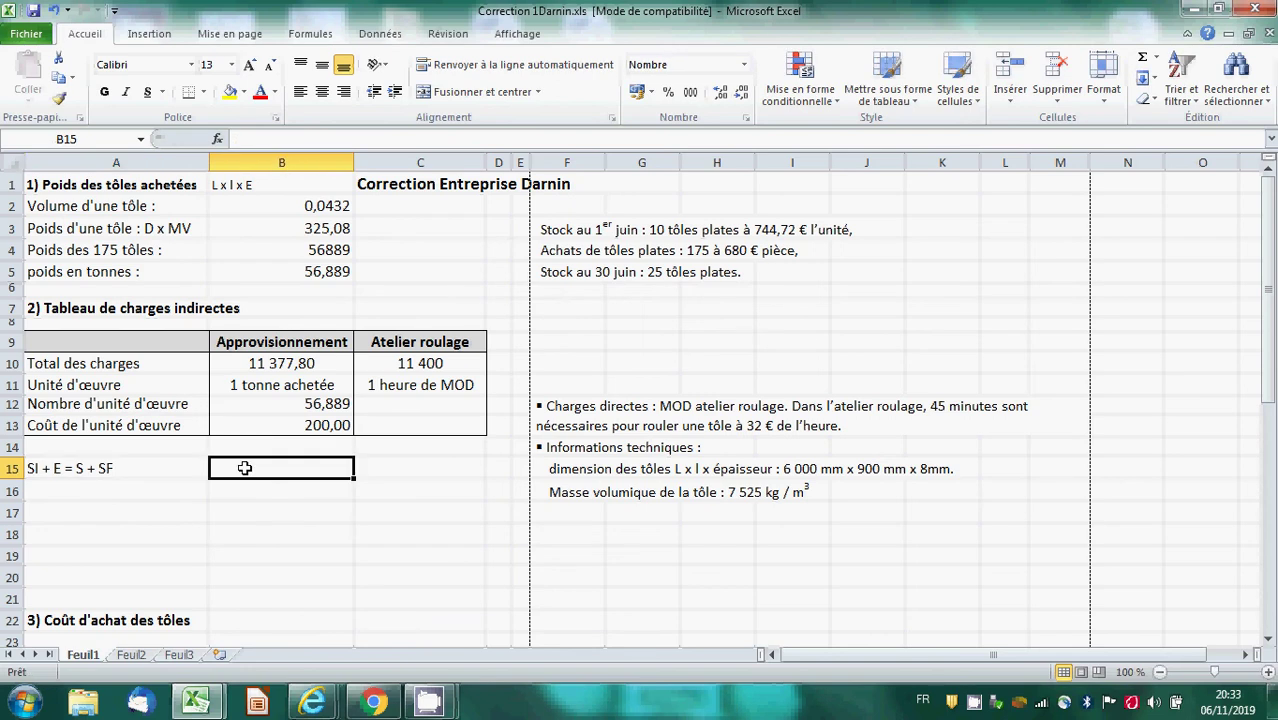
- Enter the rearranged stock equation "S = SI + E - SF" in B15, beside the original equation
text(S)
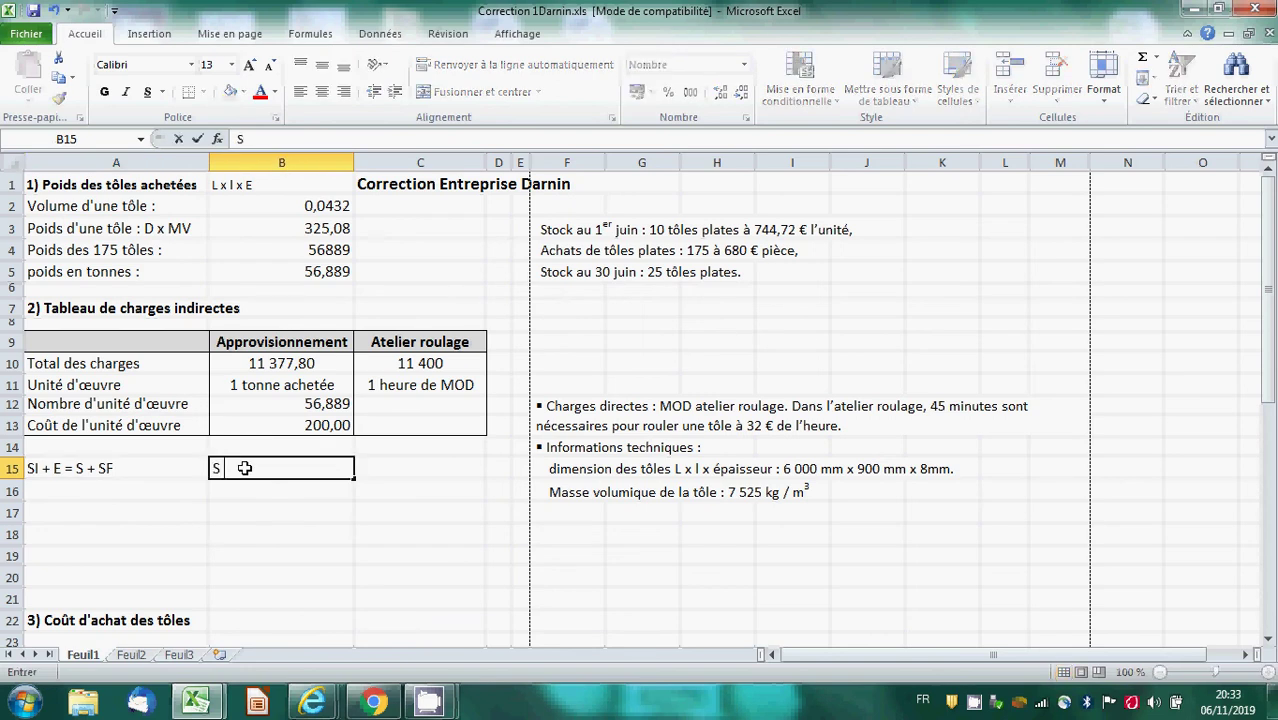
text( = SI + E - SF)
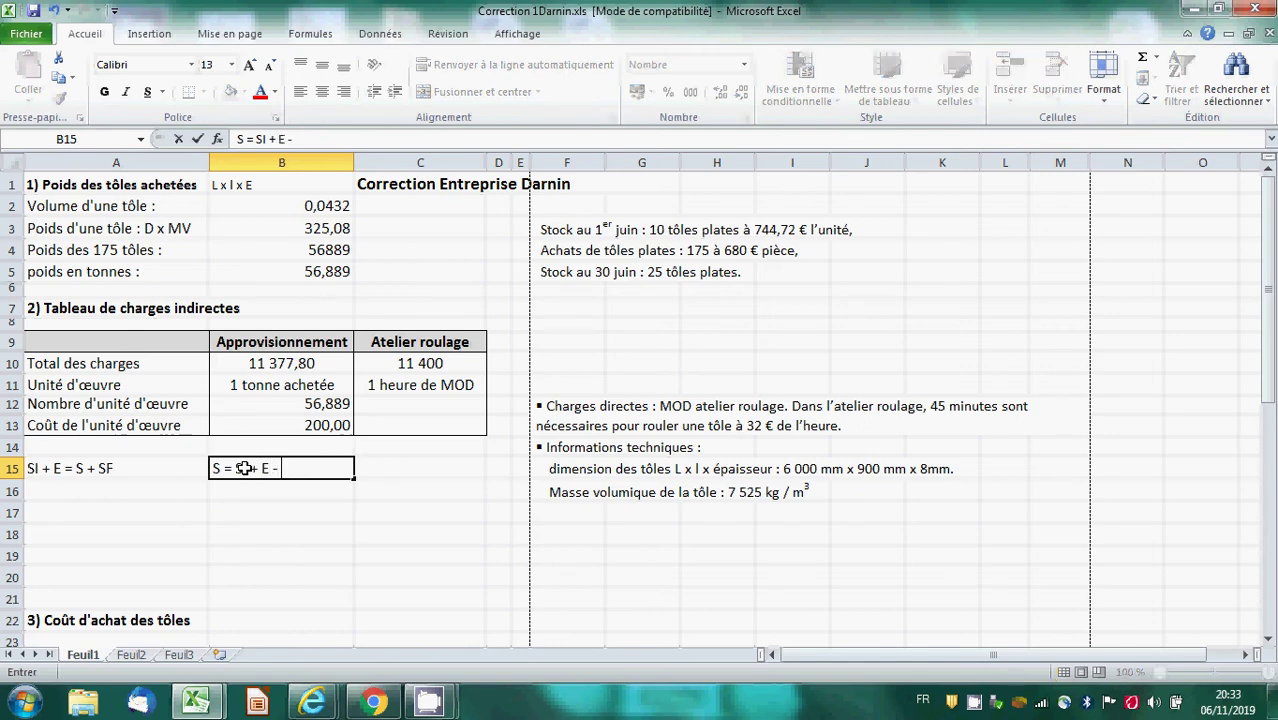
click(360, 526)
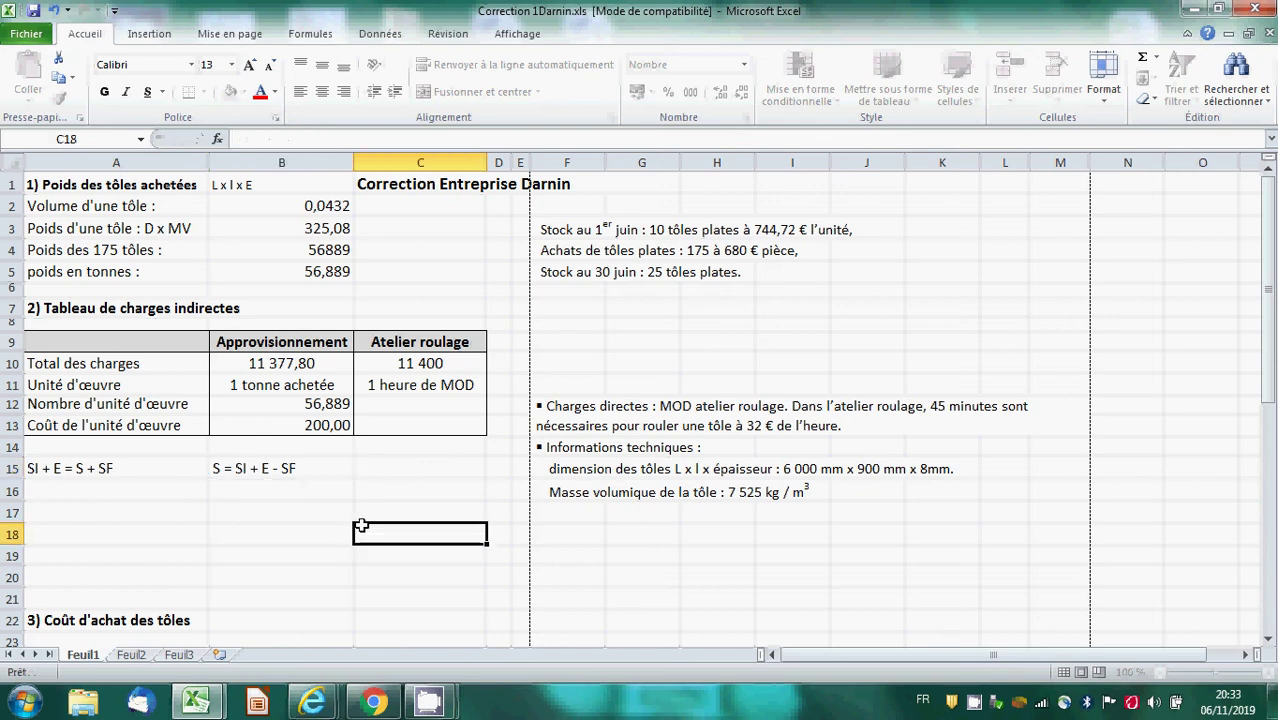
- Calculate the number of sheets leaving stock in C15 with the formula =10+175-25
click(372, 470)
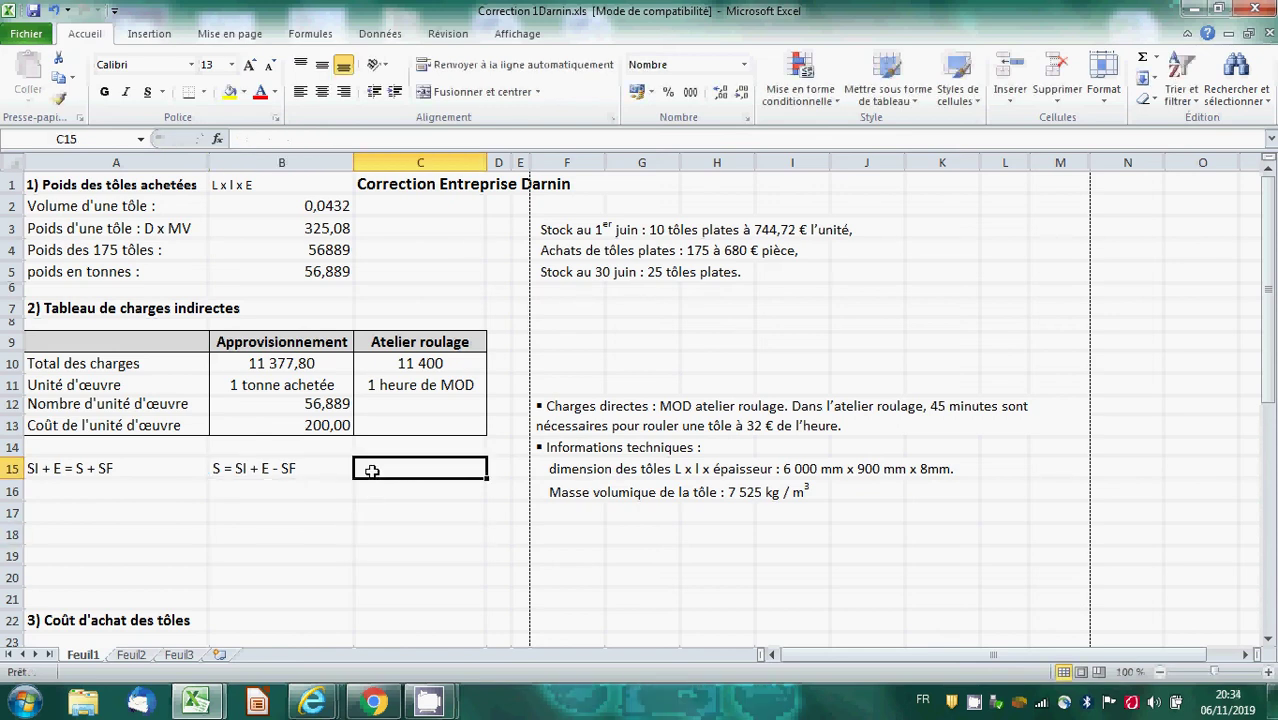
text(=)
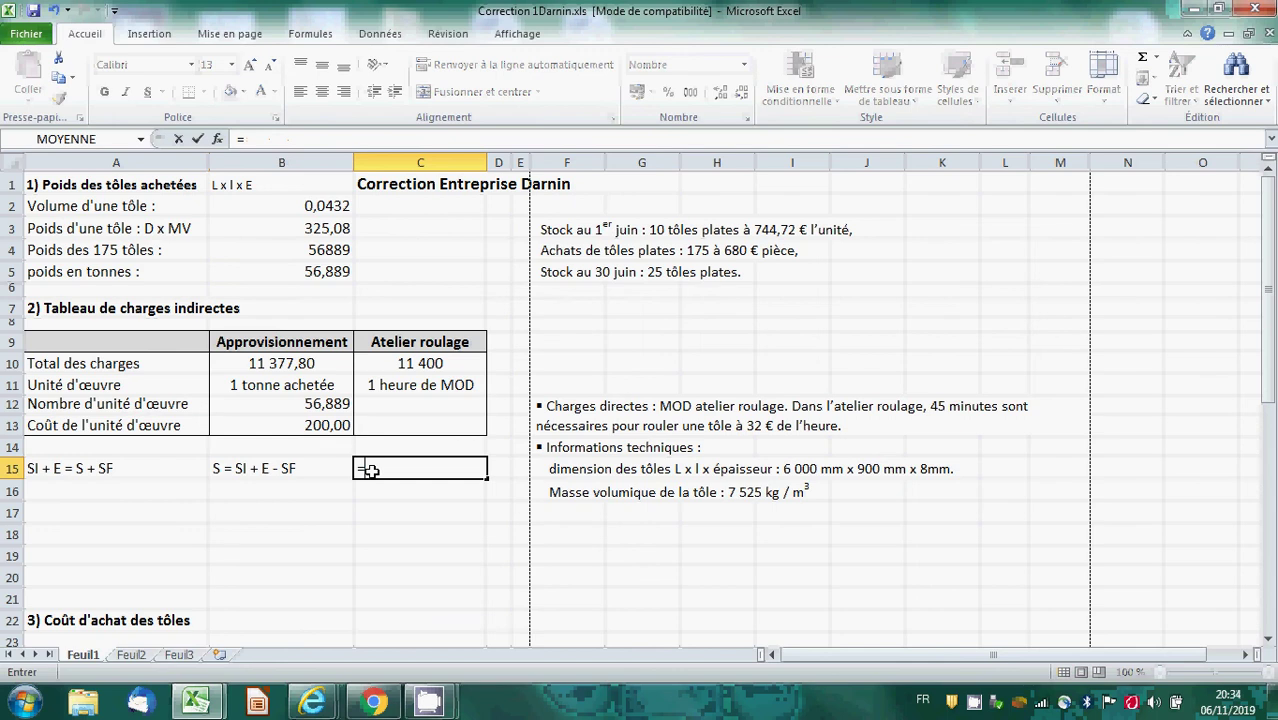
text(10)
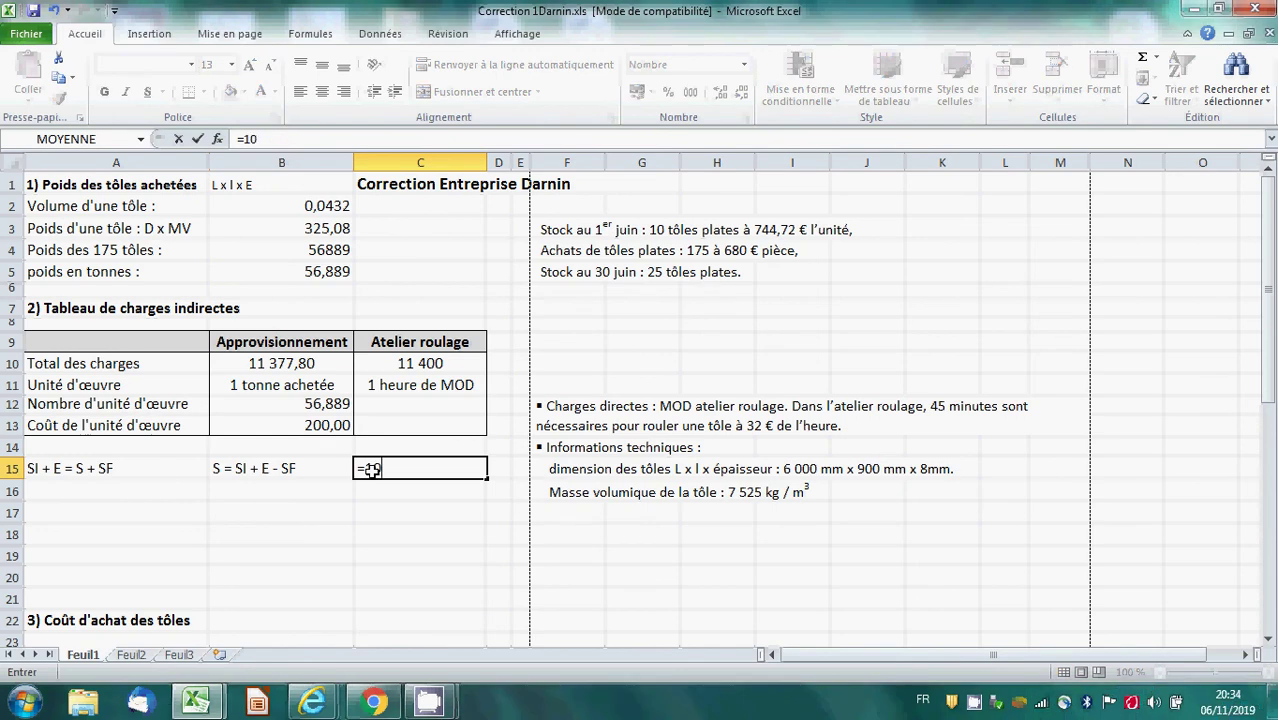
text(+175-25)
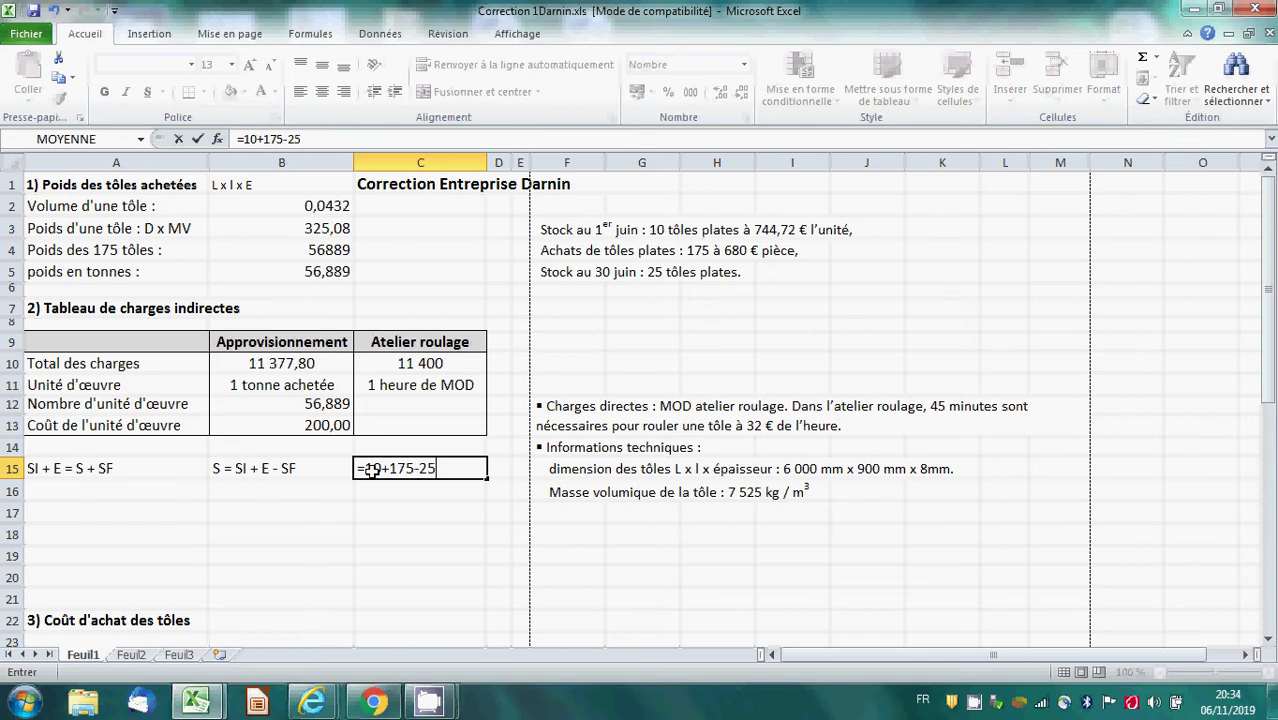
key(Return)
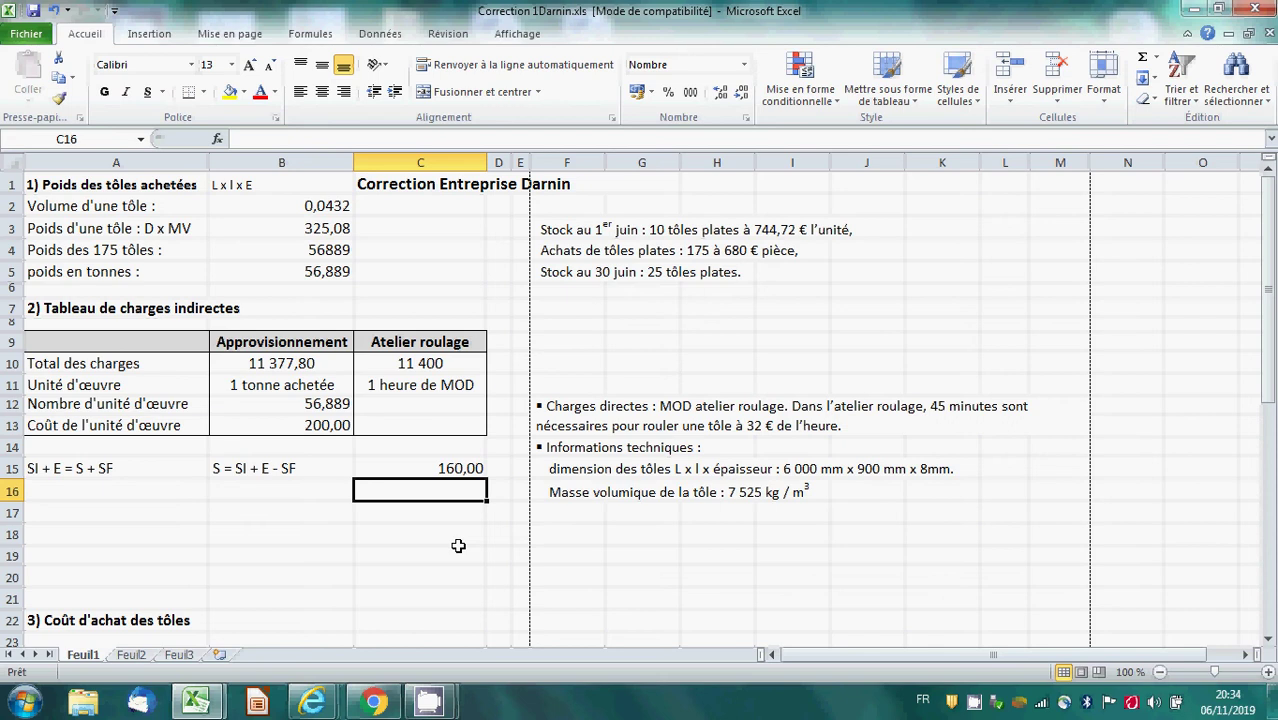
- Calculate the Atelier roulage "Nombre d'unité d'œuvre" in C12 with the formula =160*45/60
click(412, 404)
text(=)
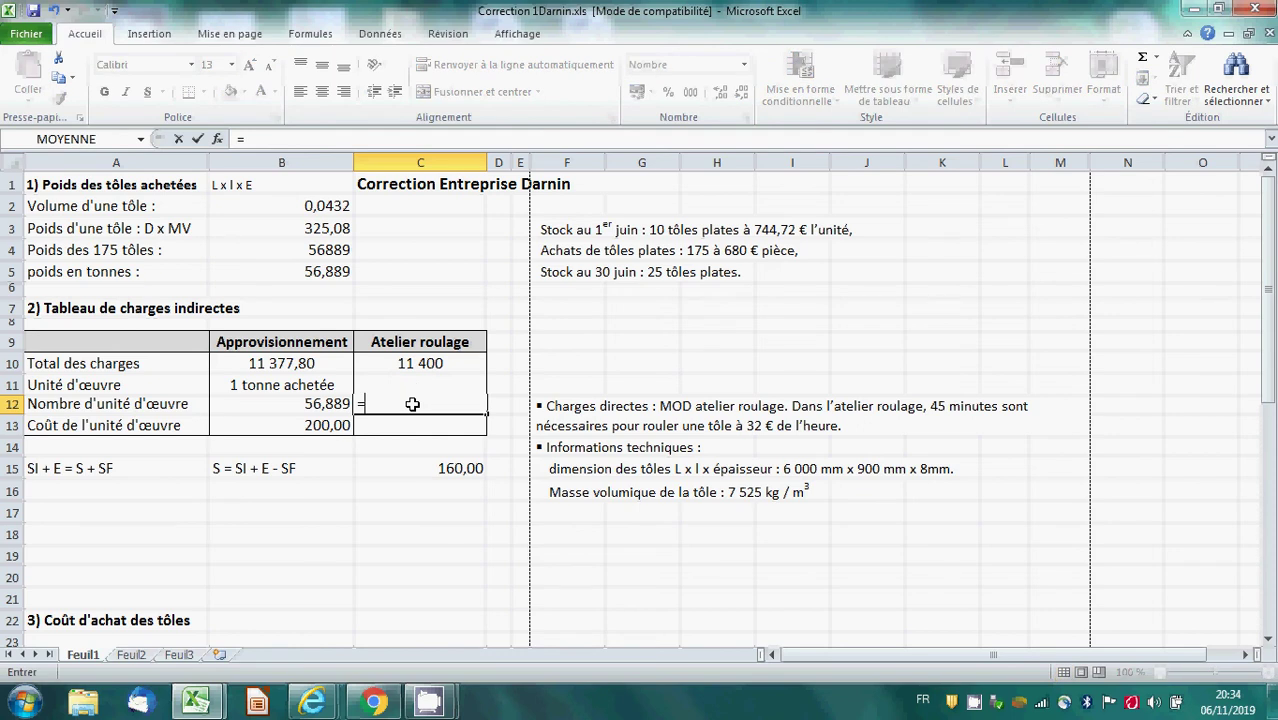
text(160*45)
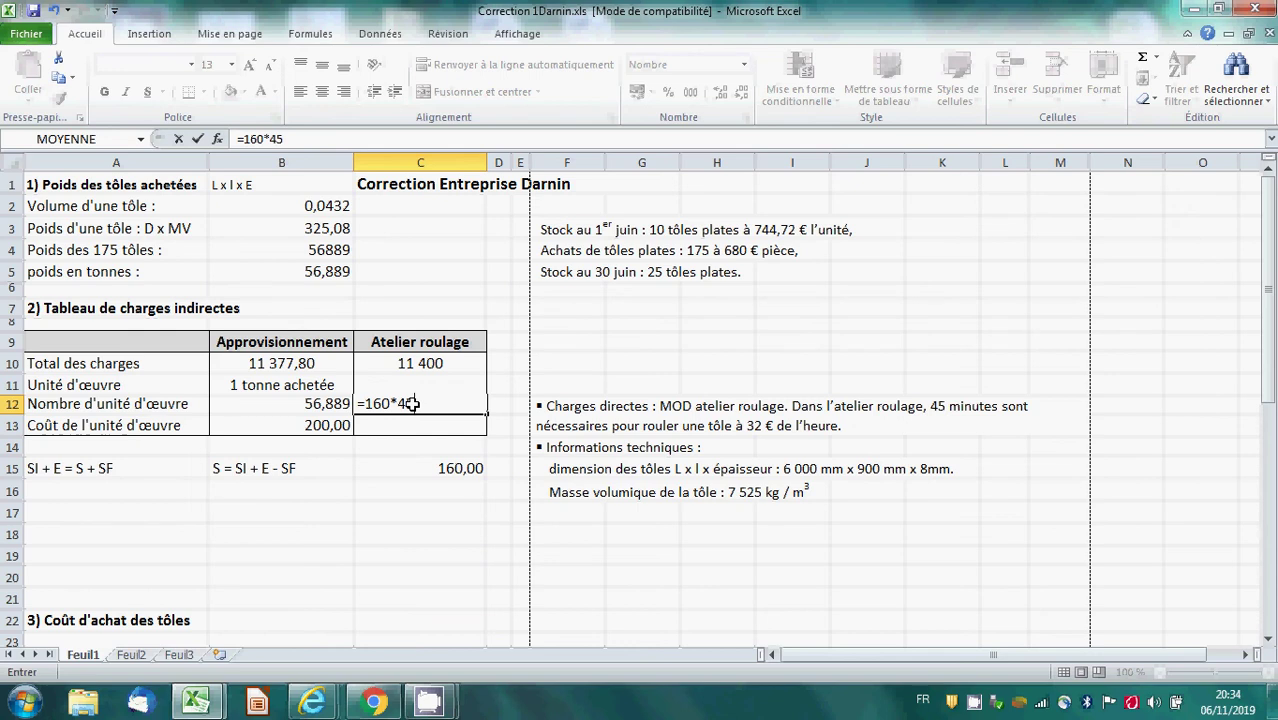
text(/60)
key(Return)
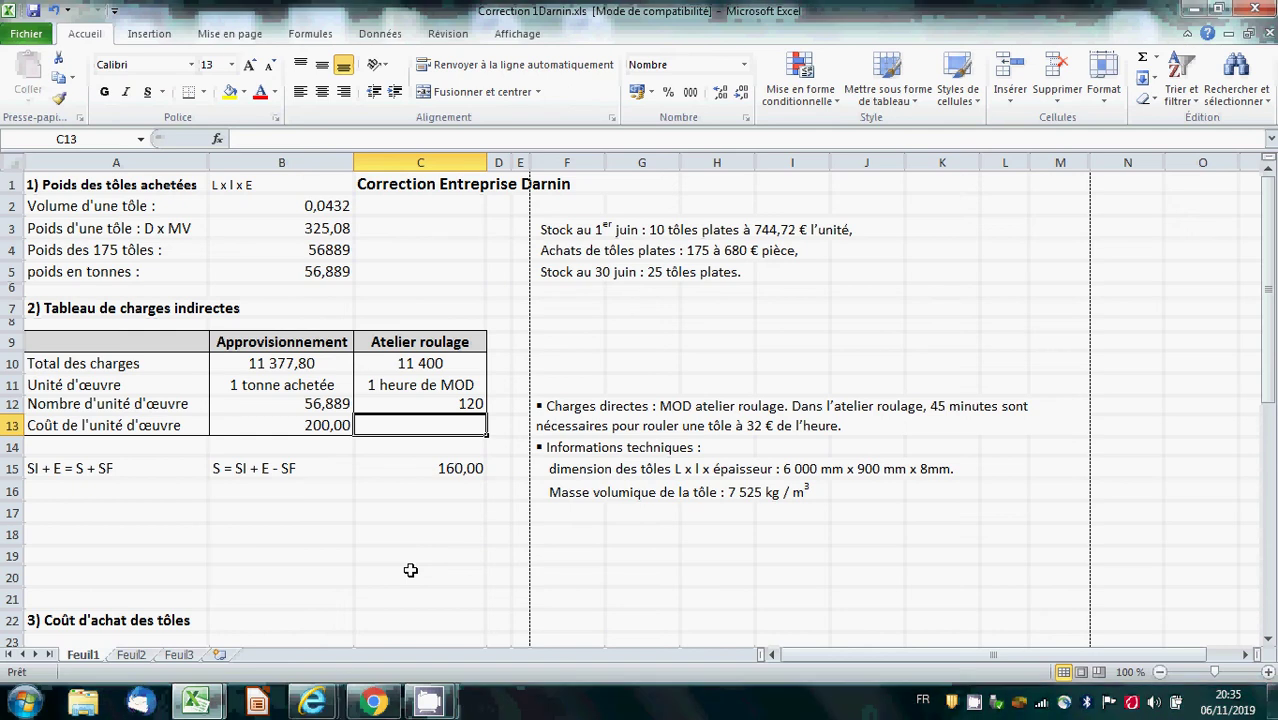
- Calculate the Atelier roulage "Coût de l'unité d'œuvre" in C13 with the formula =11400/120
text(=)
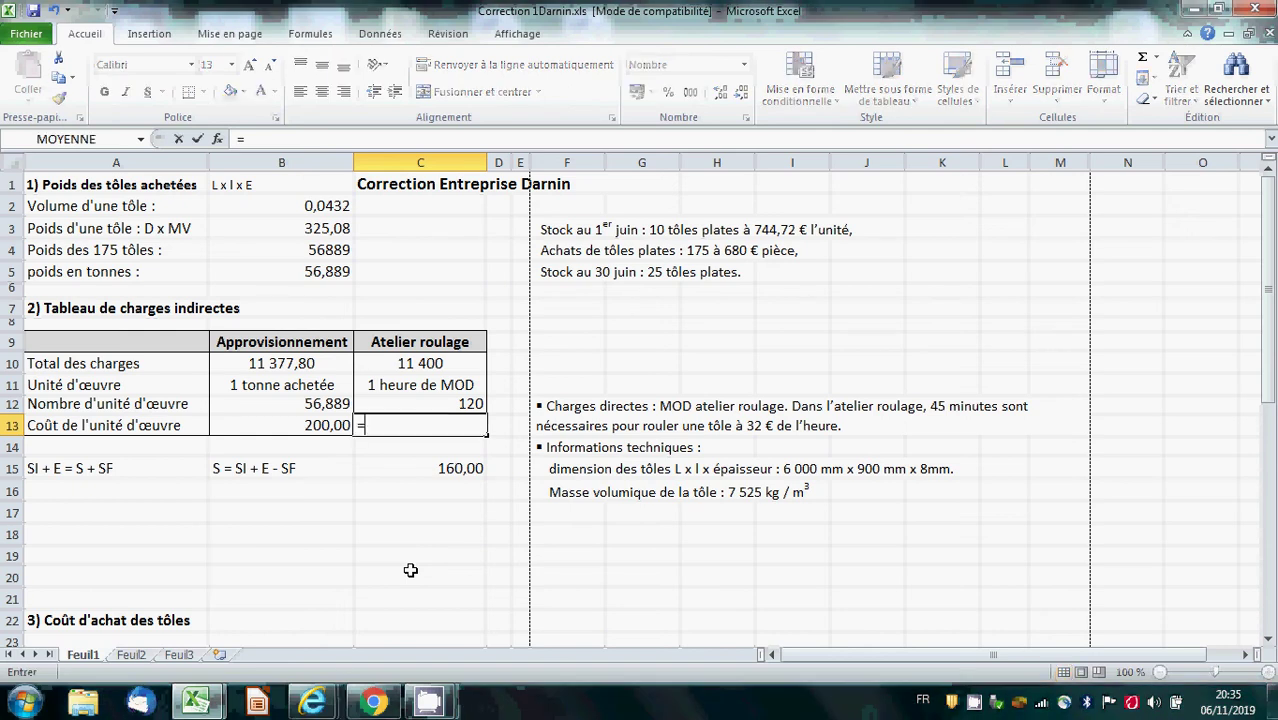
text(114)
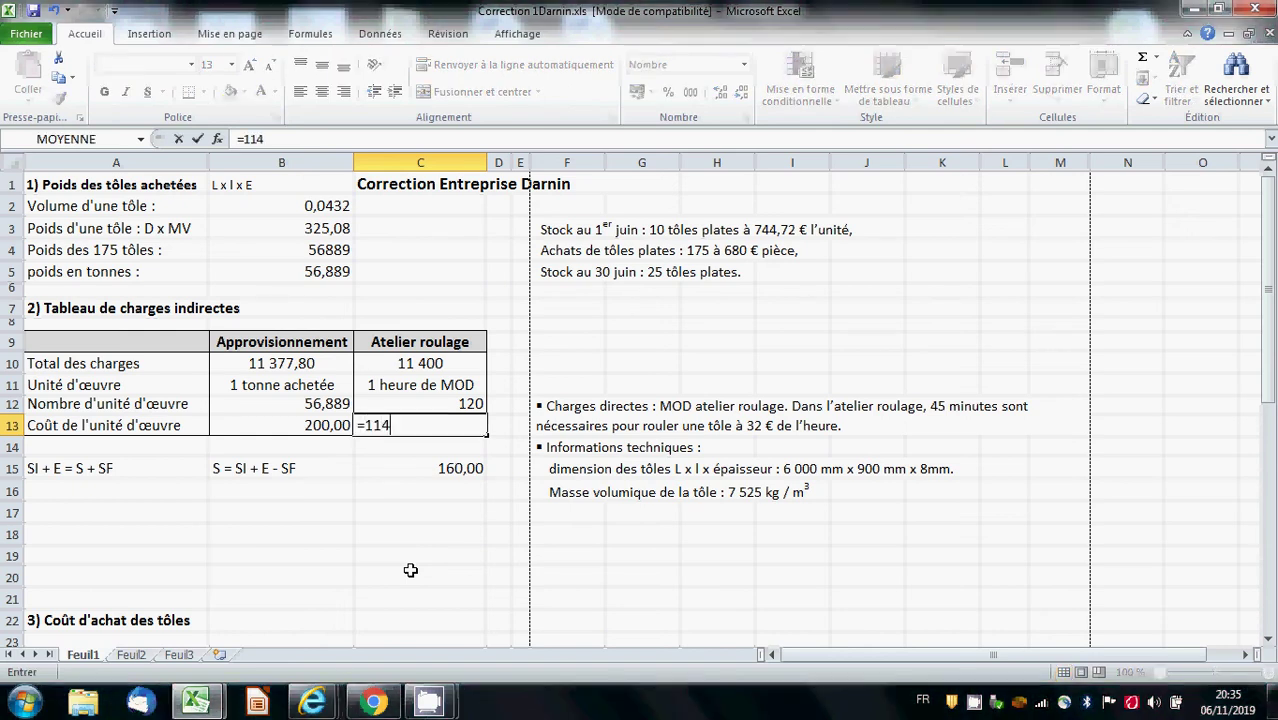
text(00/120)
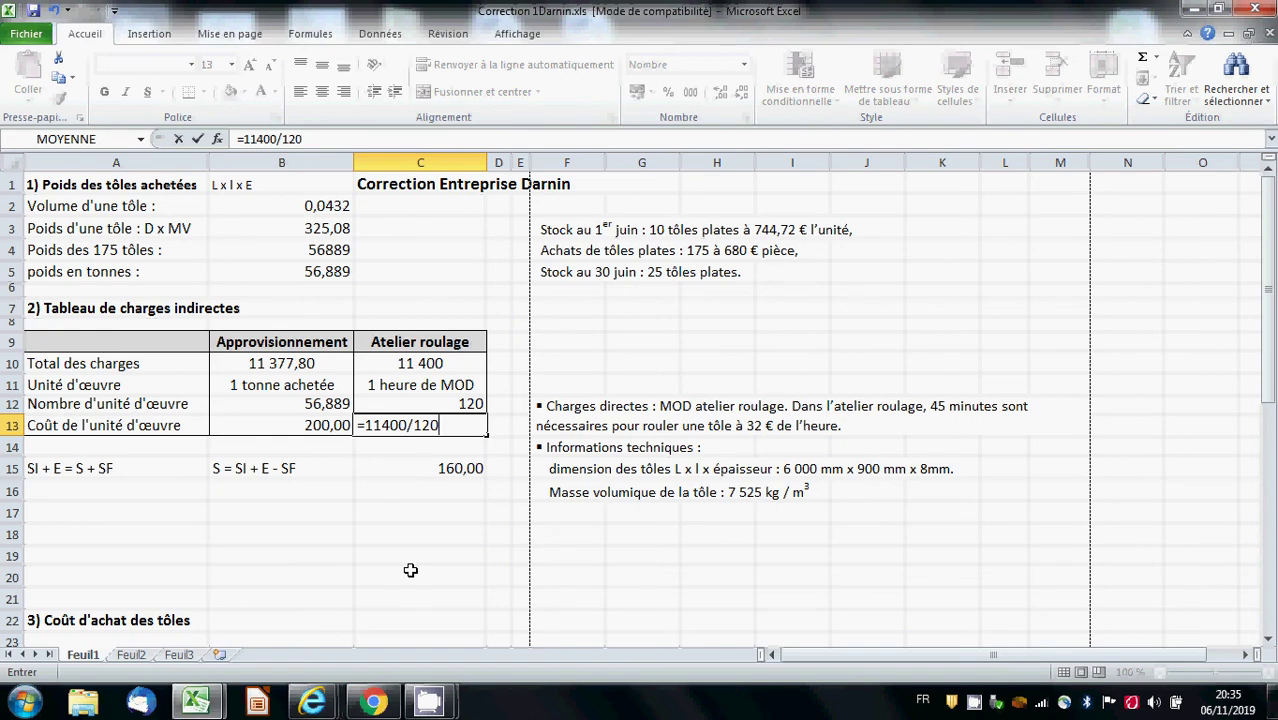
key(Return)
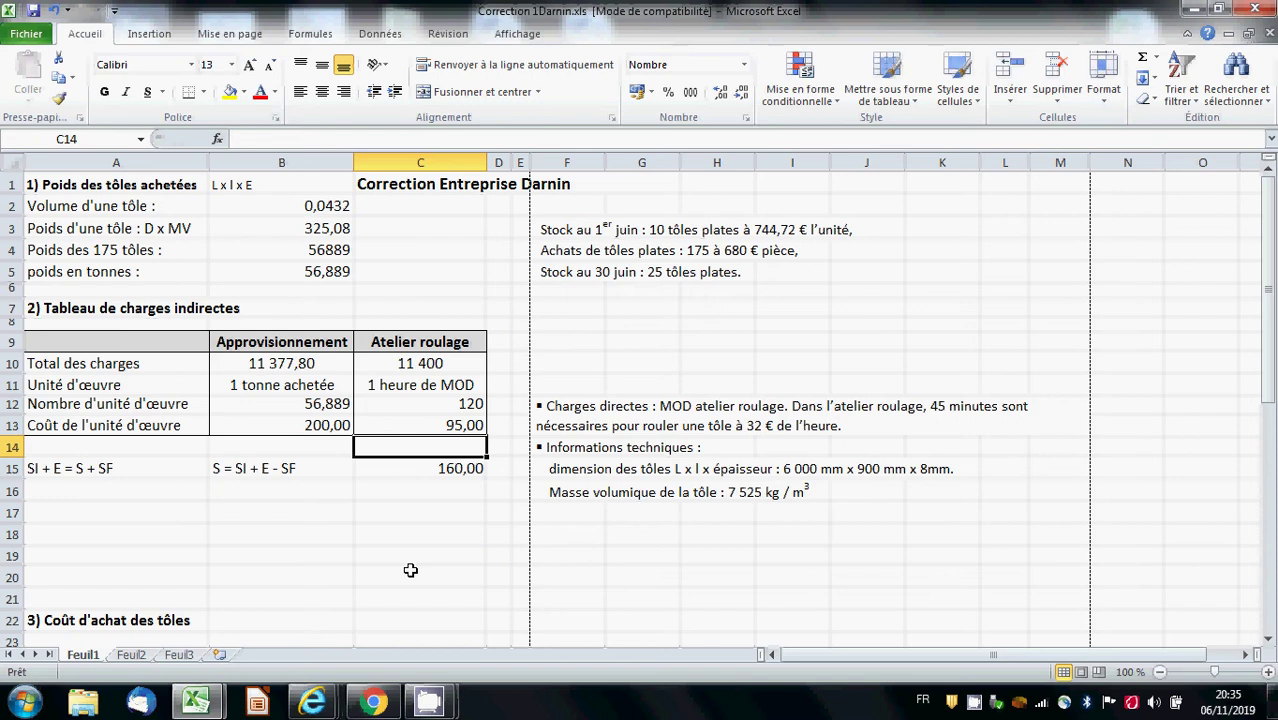
- Delete the four empty rows 17 to 20 above the "3) Coût d'achat des tôles" heading
drag(118, 511, 118, 575)
click(1057, 95)
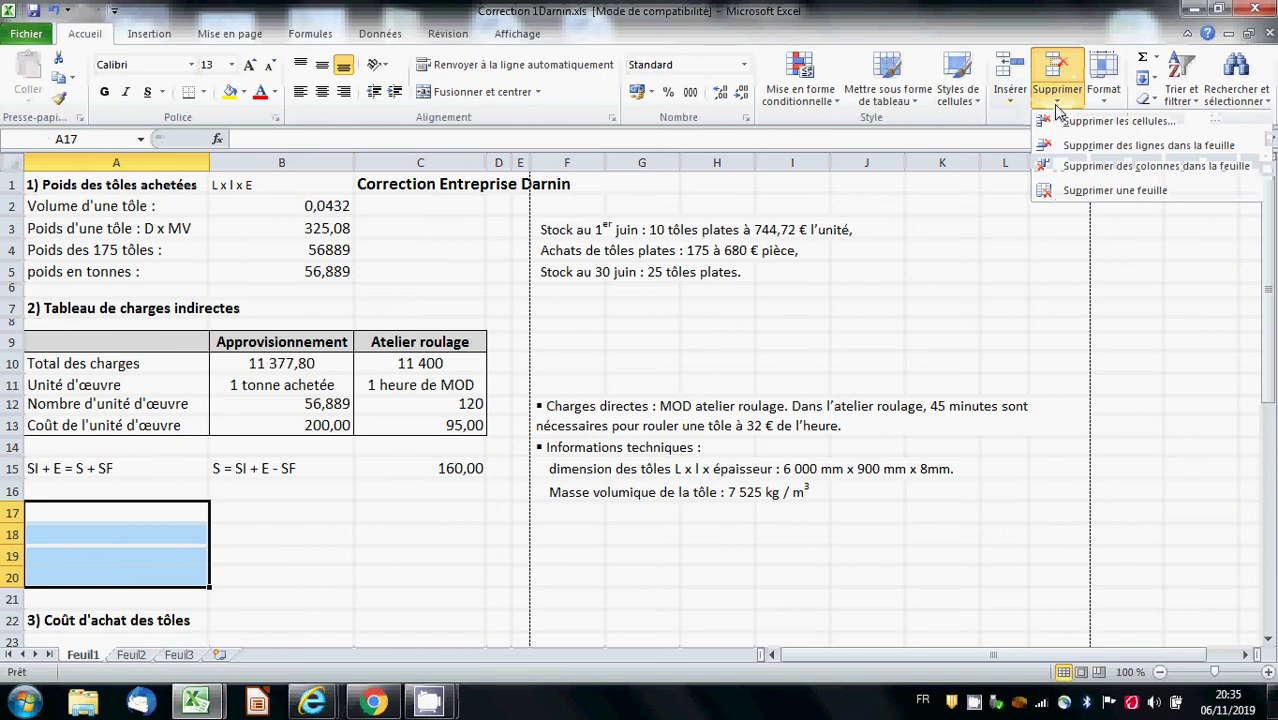
click(1095, 147)
click(406, 551)
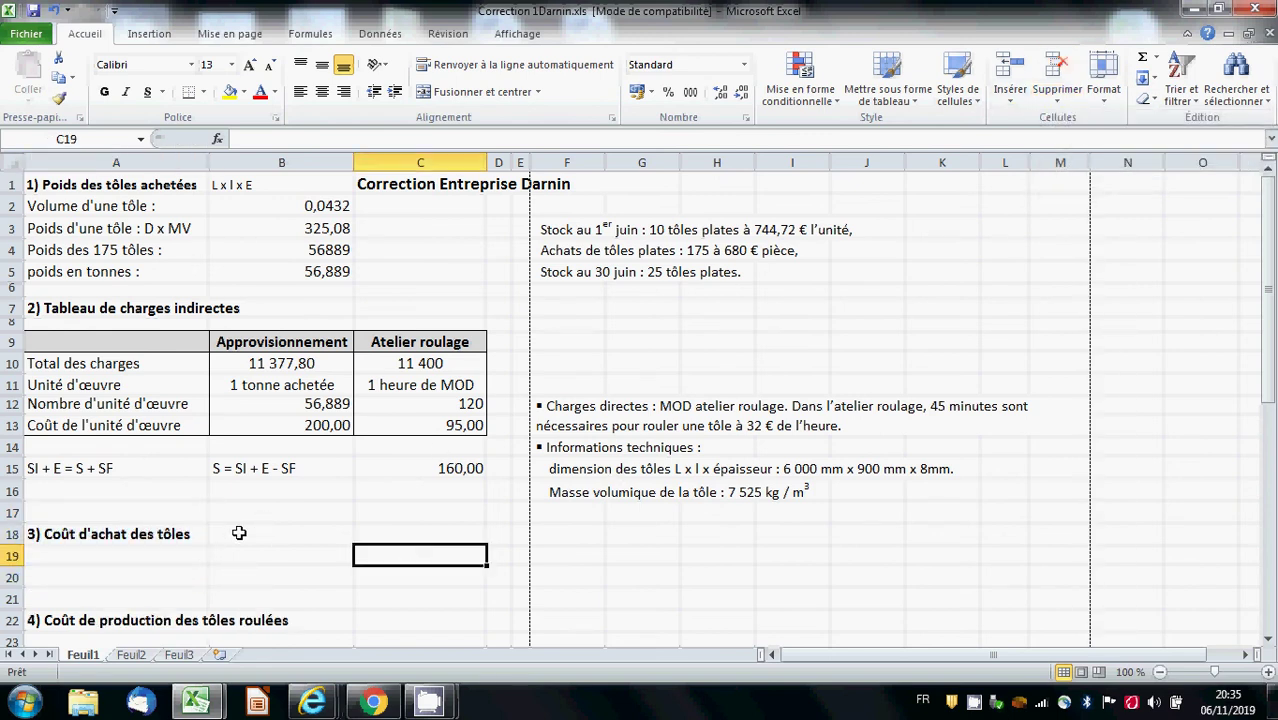
- Enter the cost rule "CD + CI" in B18 beside the "3) Coût d'achat des tôles" heading
click(240, 533)
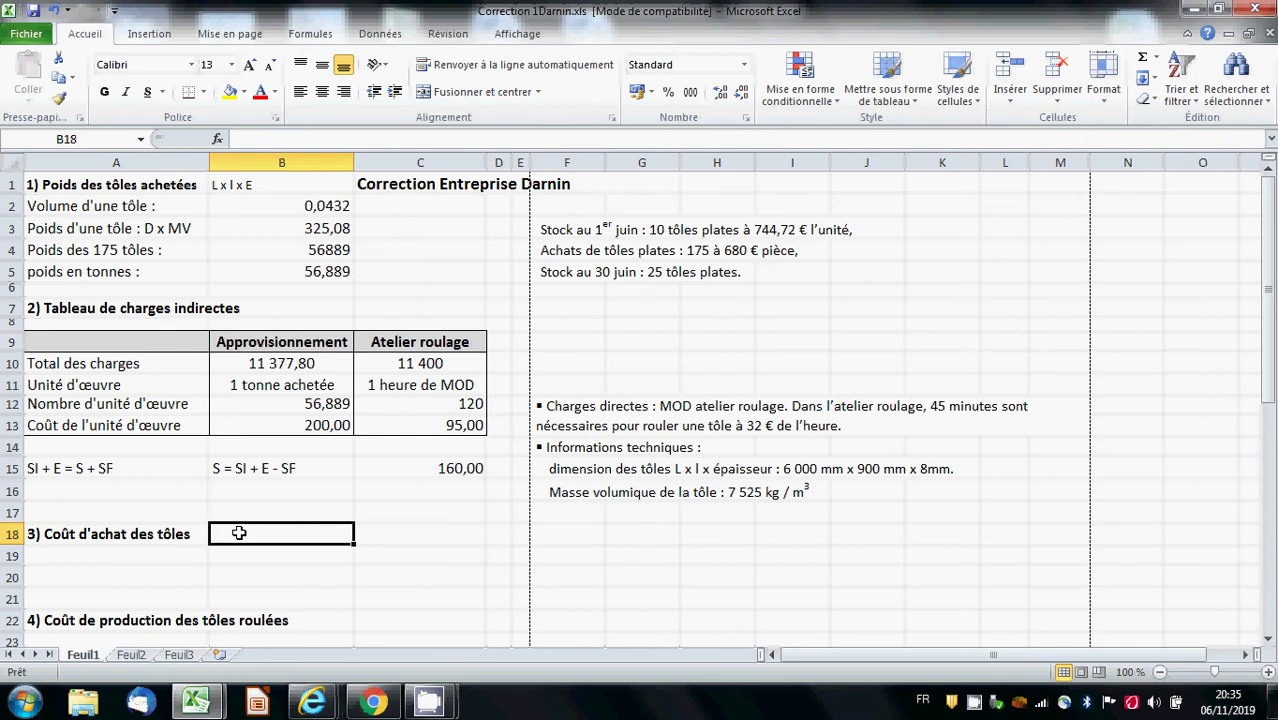
text(CD)
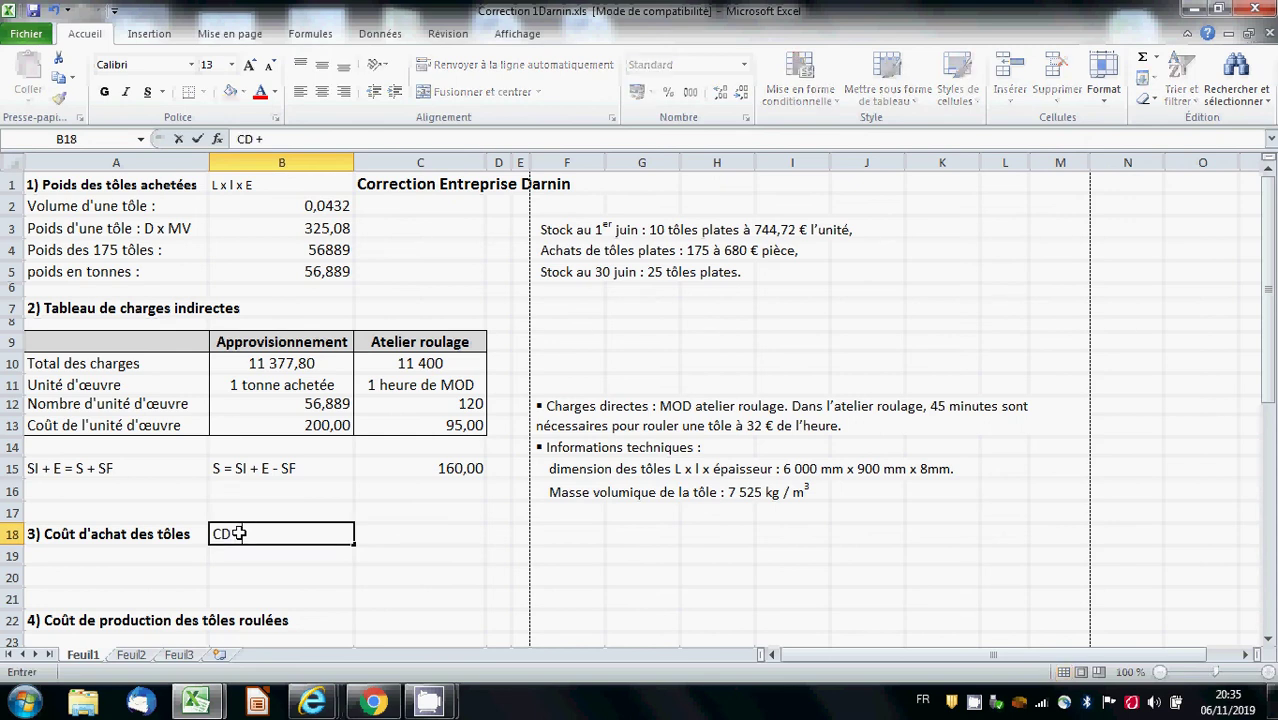
text( + CI)
click(478, 540)
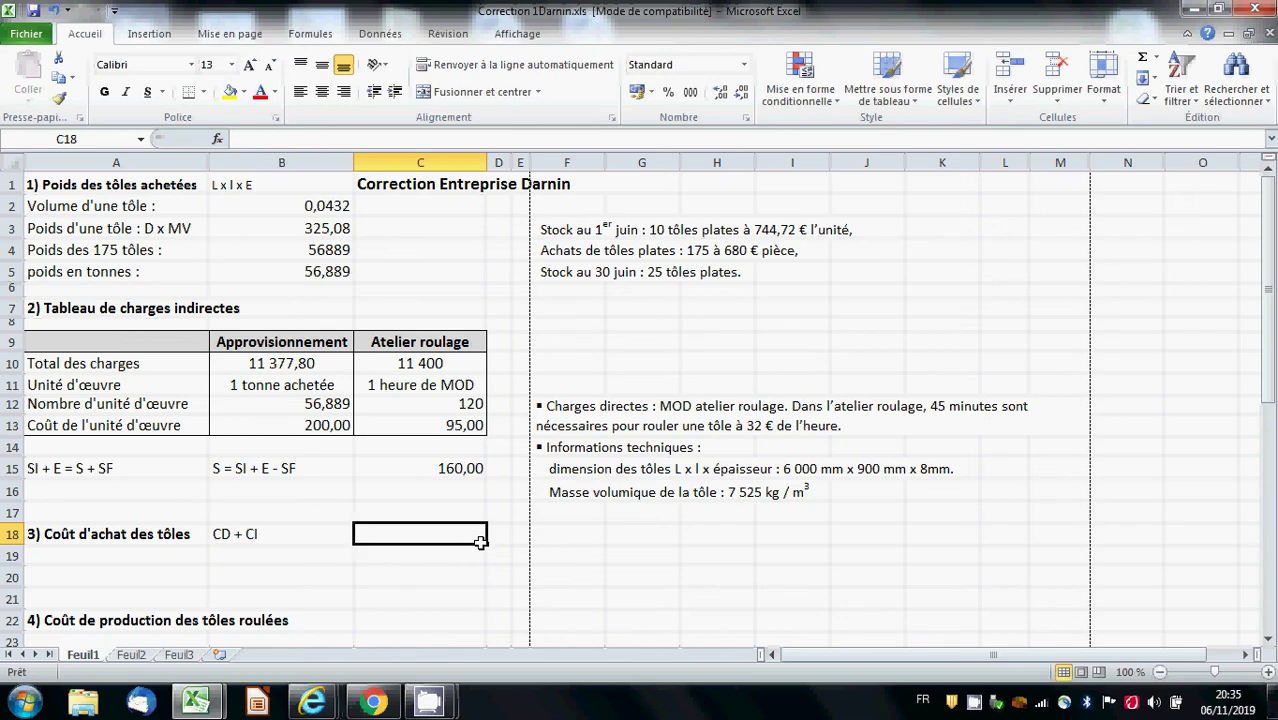
- Add the label "Prix d'achat =" in A19 and calculate the purchase price in B19 with =175*680
click(157, 557)
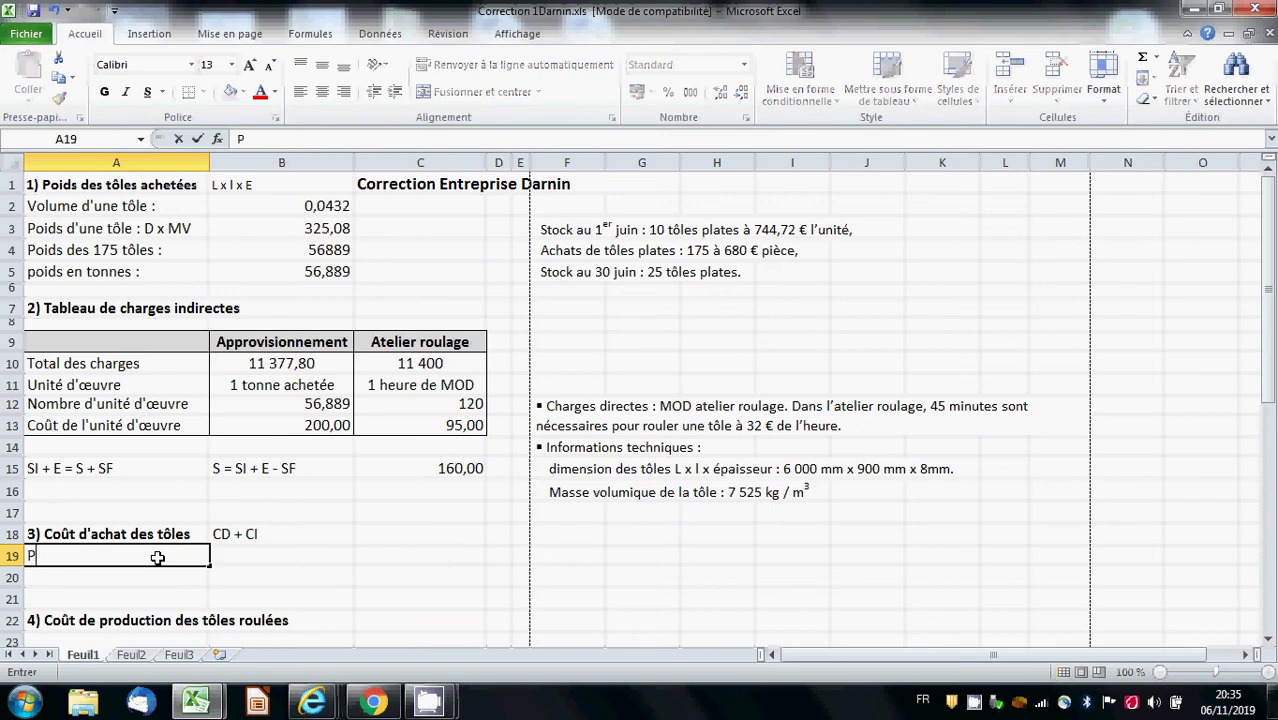
text(Prix d'achat =)
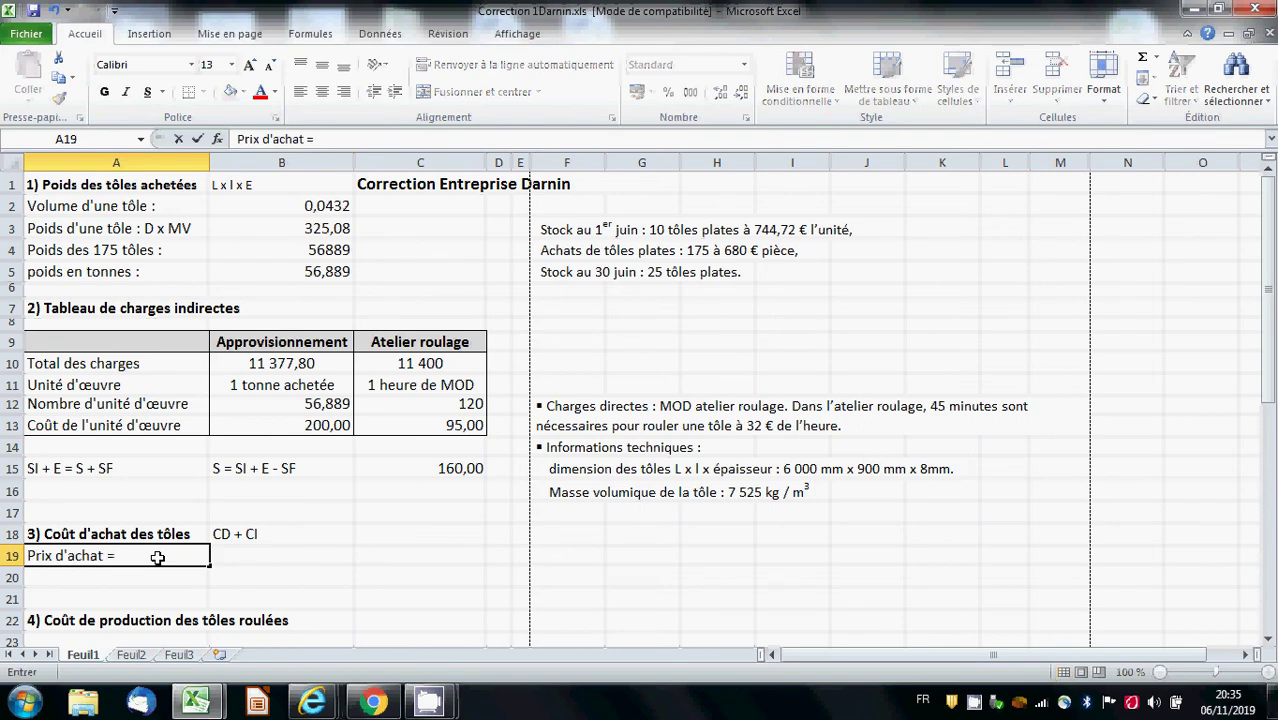
click(231, 553)
text(=)
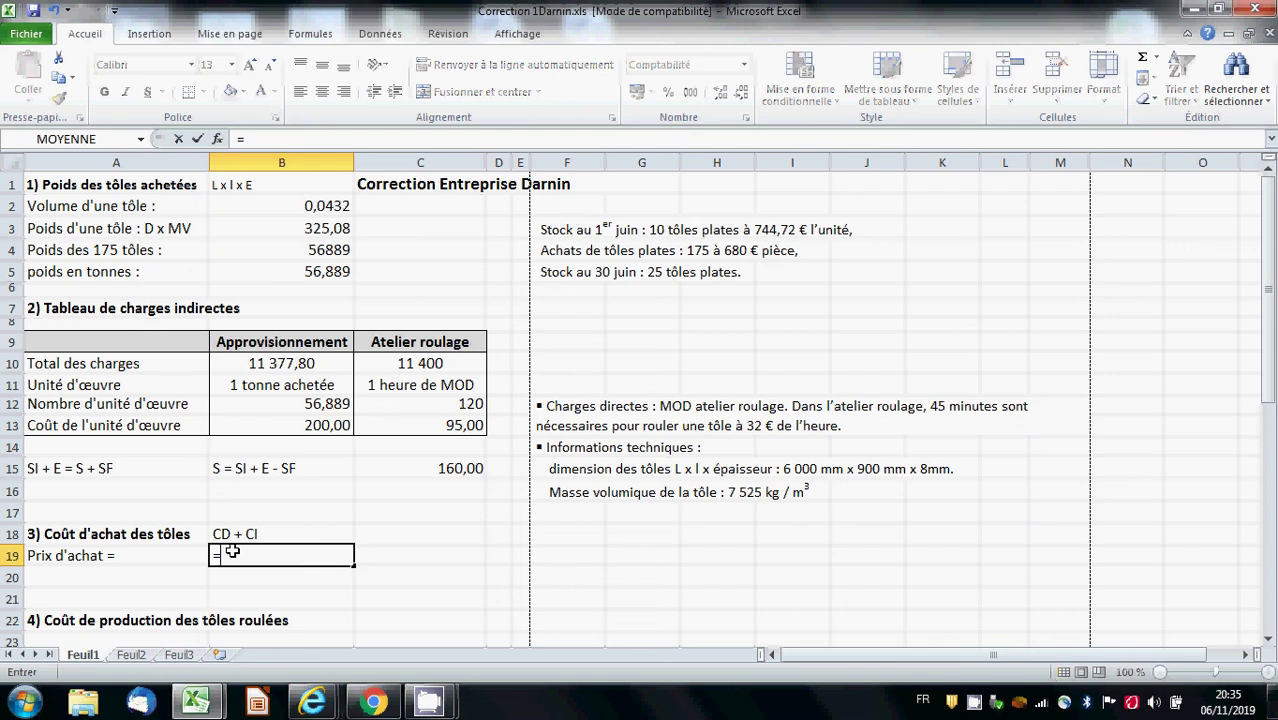
text(175)
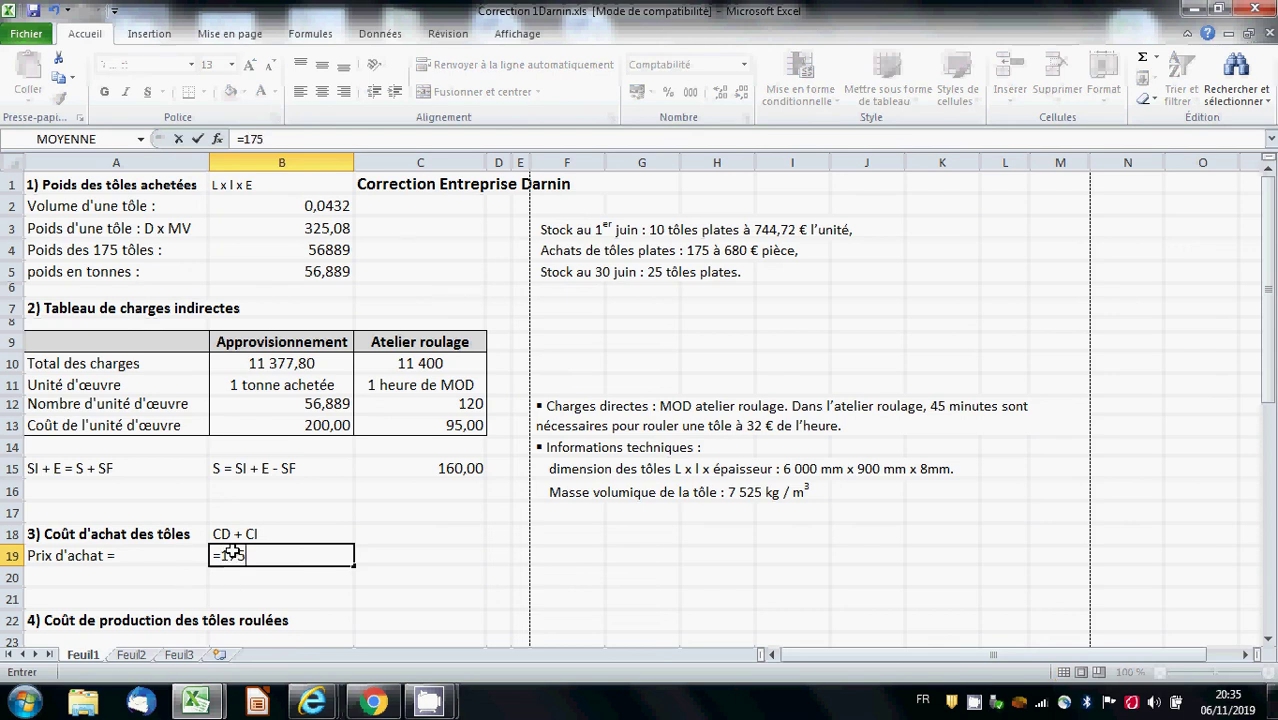
text(*680)
key(Return)
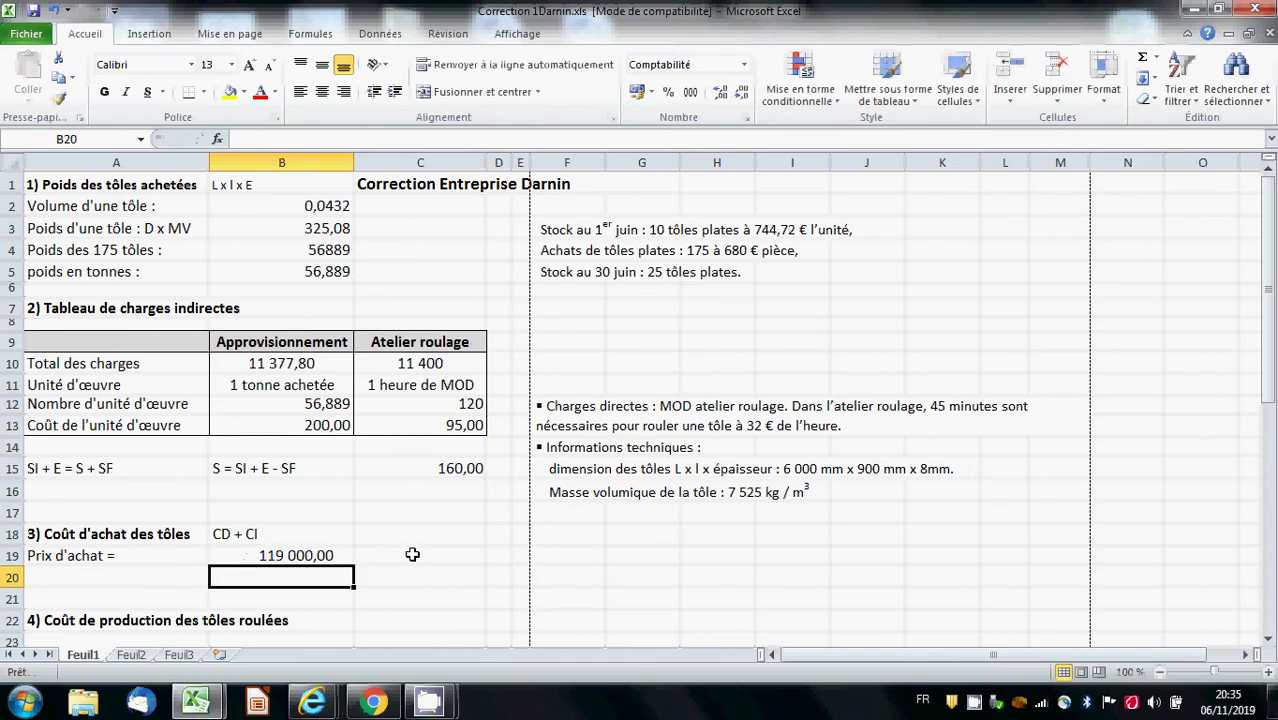
- Enter the label "Charges d'azpprovisionnement" in A20 and widen column A to fit it
click(110, 576)
text(Charg)
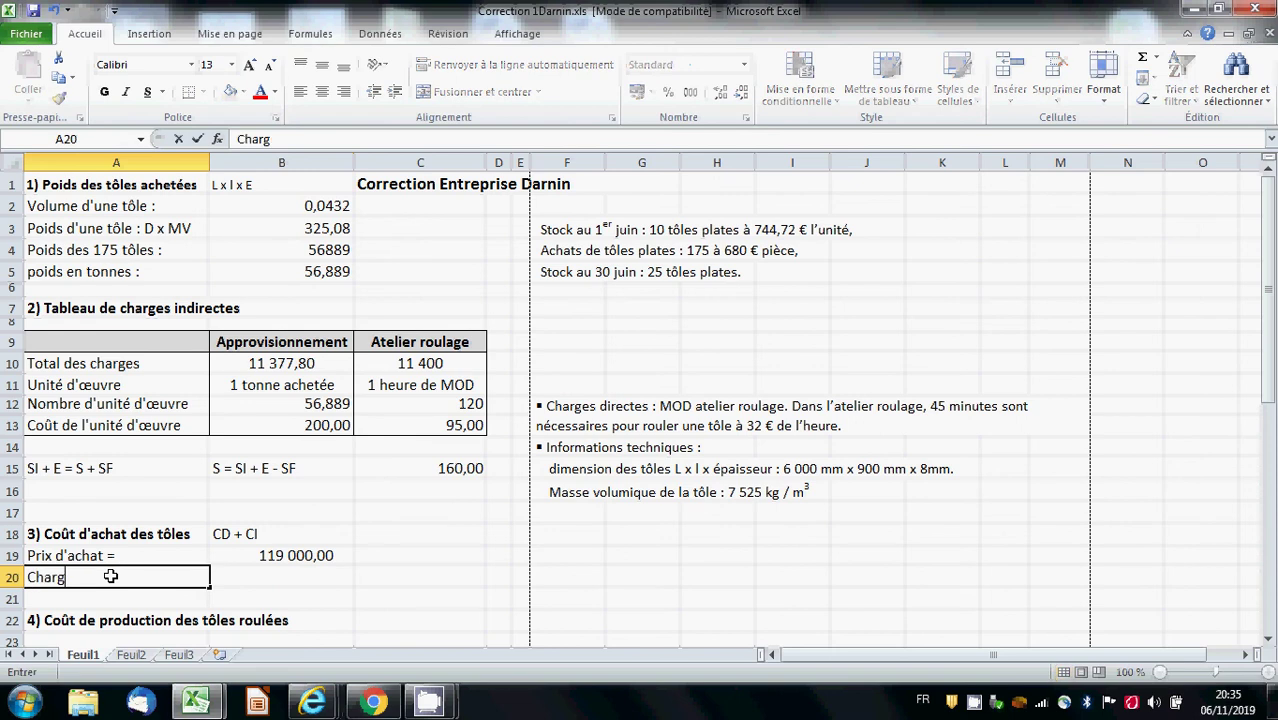
text(es d'azppr)
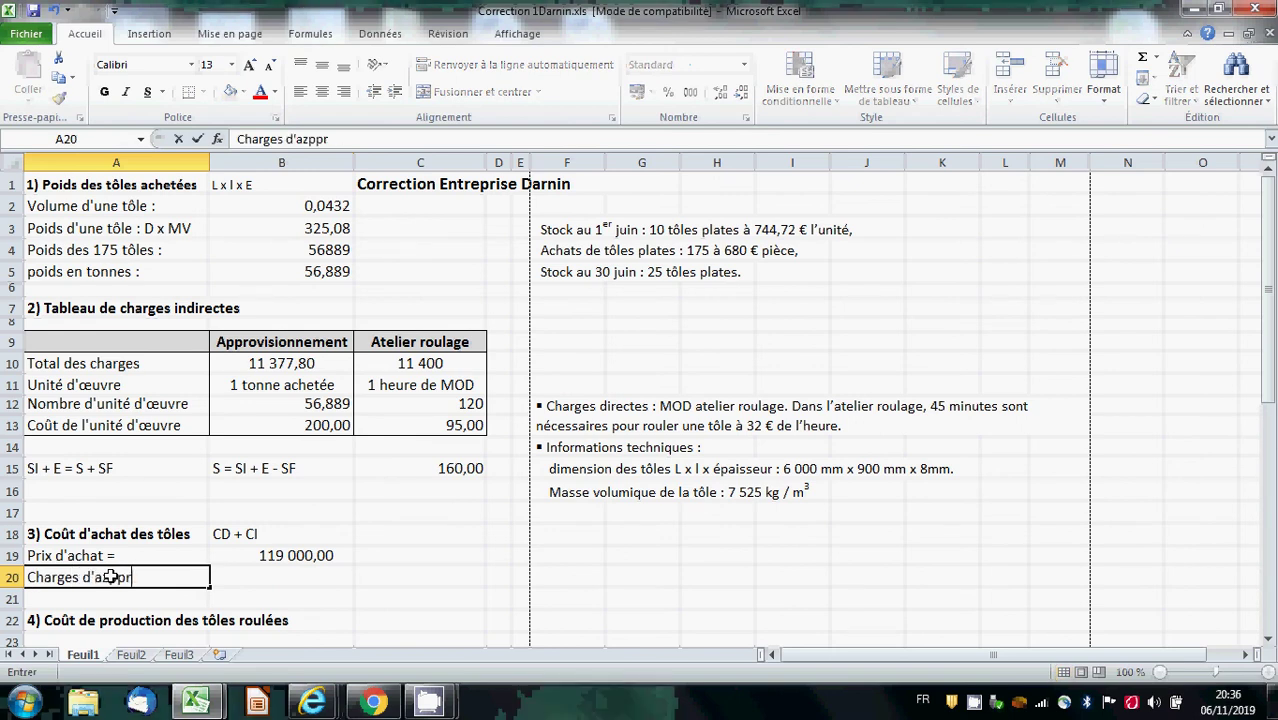
text(ovisionneme)
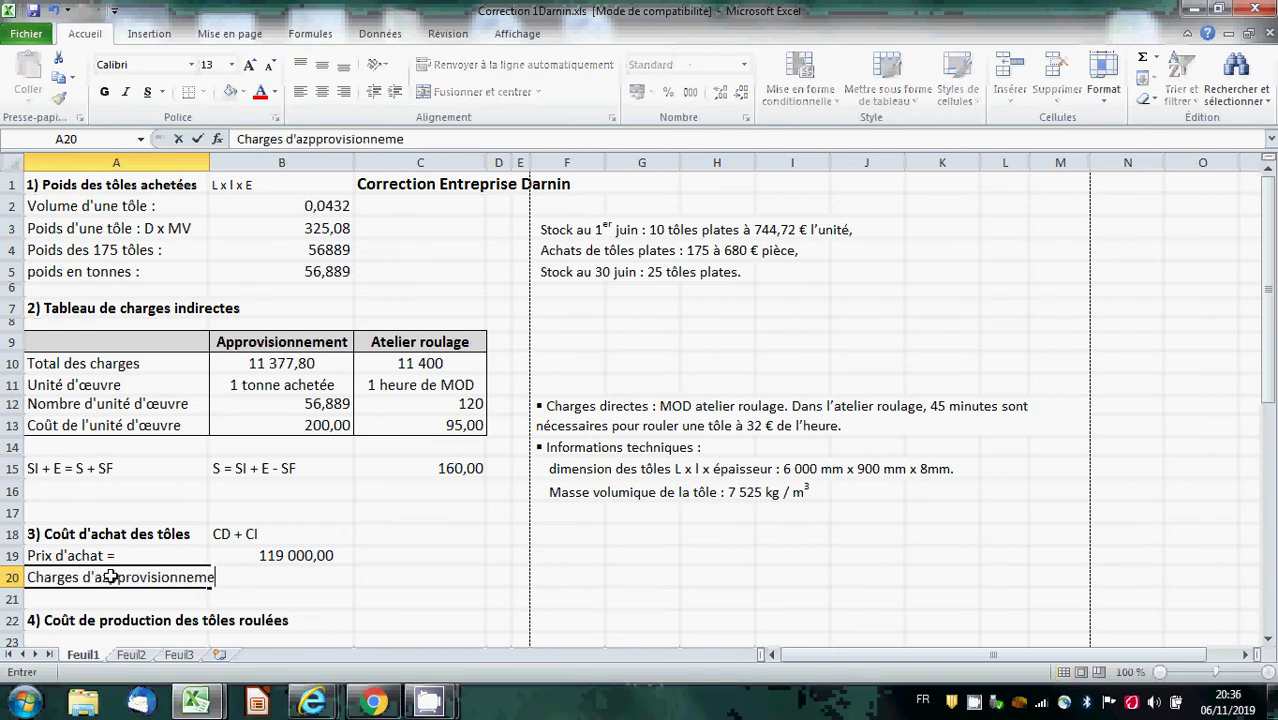
text(nt)
click(420, 534)
drag(208, 163, 234, 163)
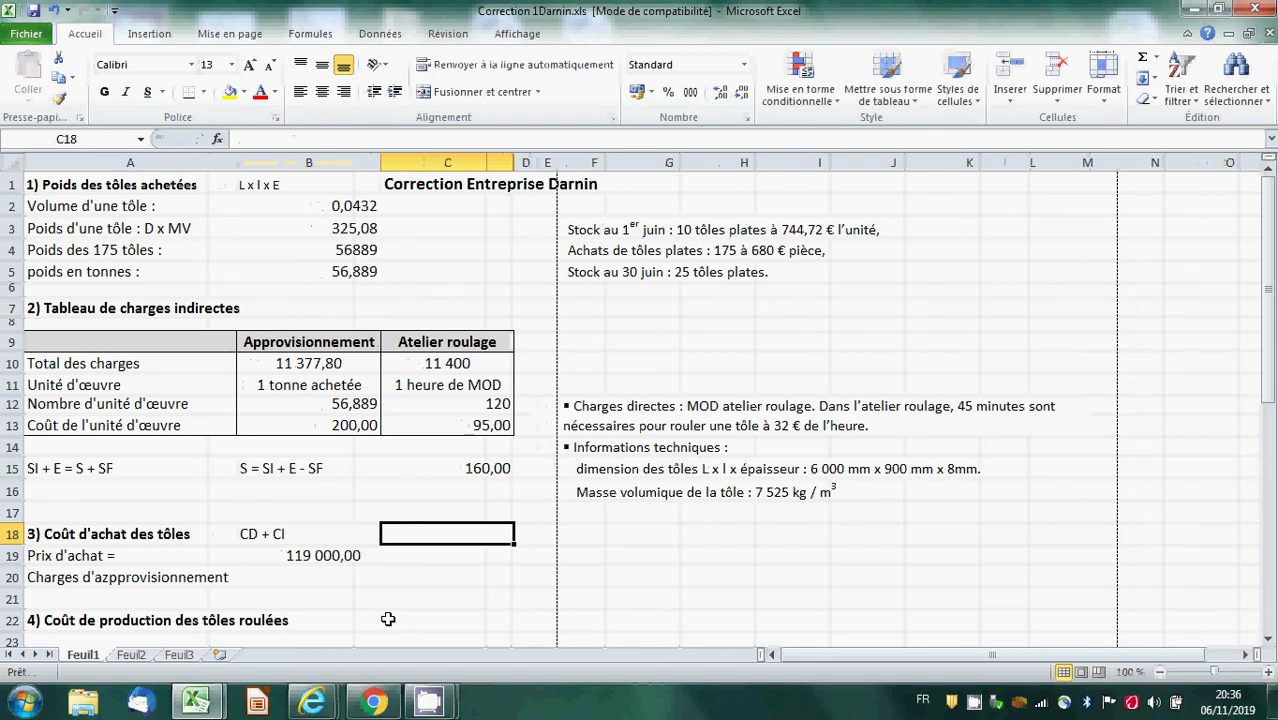
- Fill B20 with a reference to the Approvisionnement total charges in B10 and add a bottom border under A20:B20
click(311, 367)
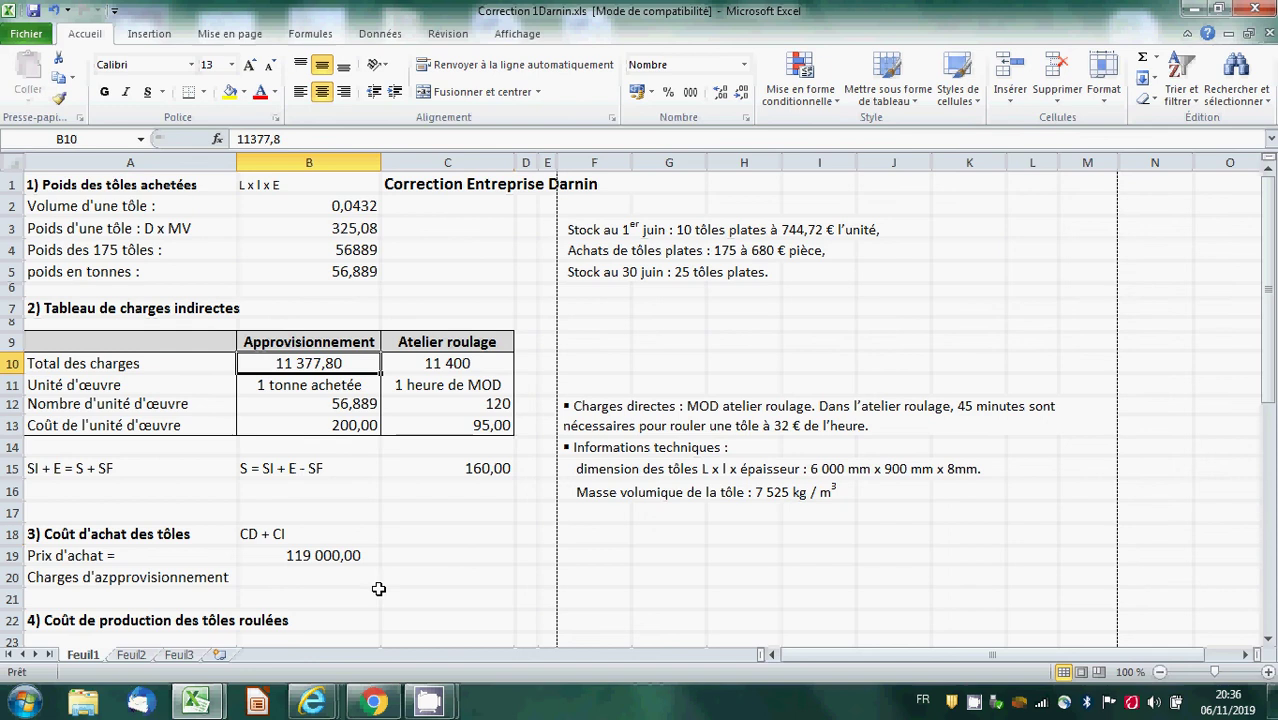
click(323, 578)
text(=)
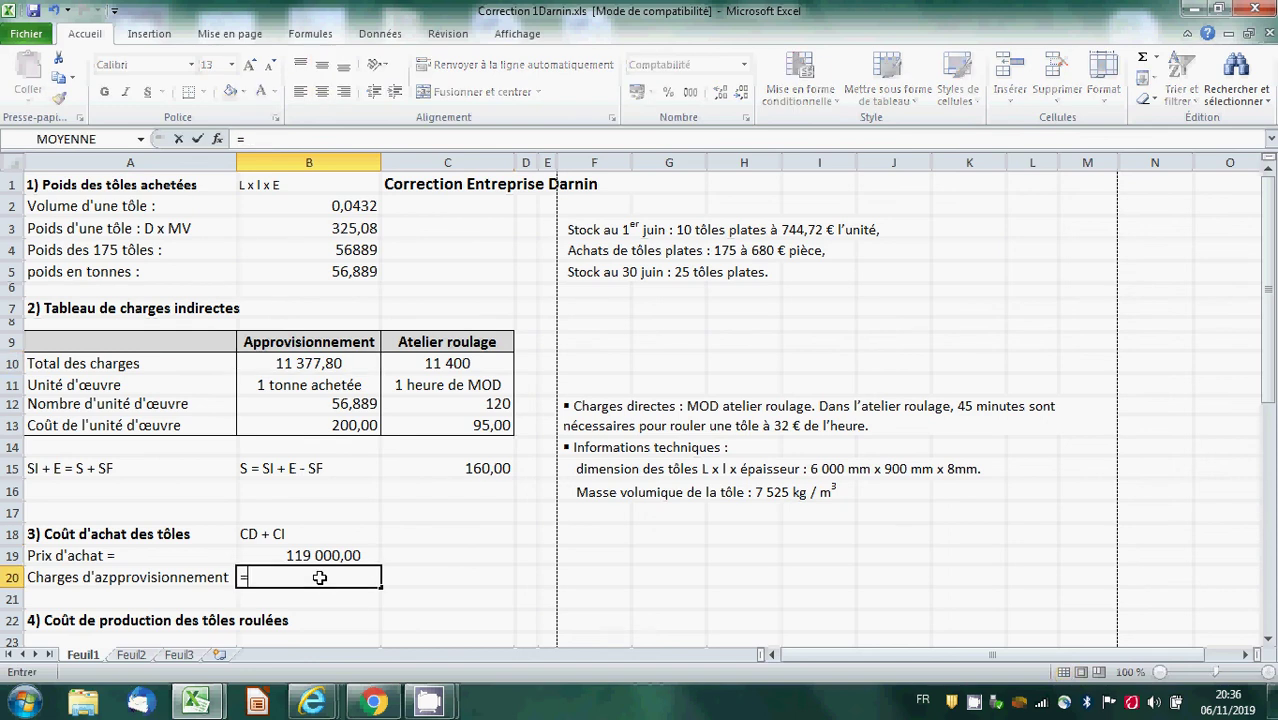
click(312, 364)
key(Return)
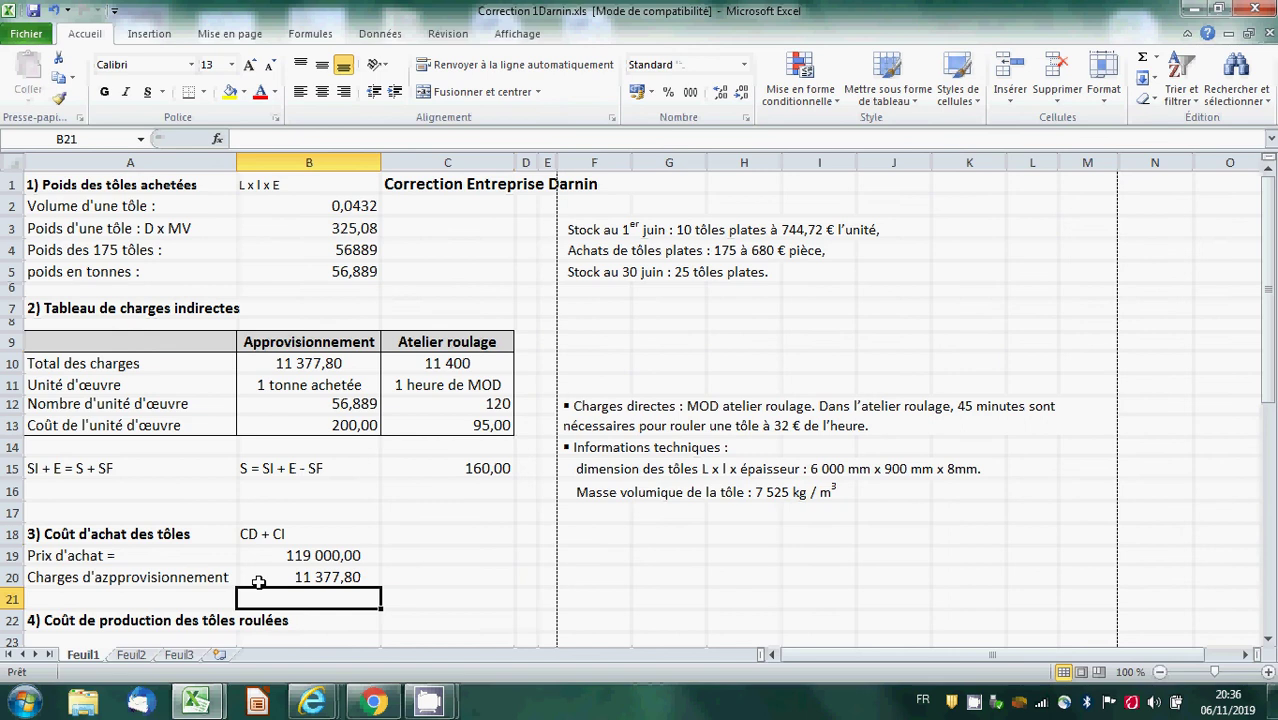
drag(221, 576, 280, 577)
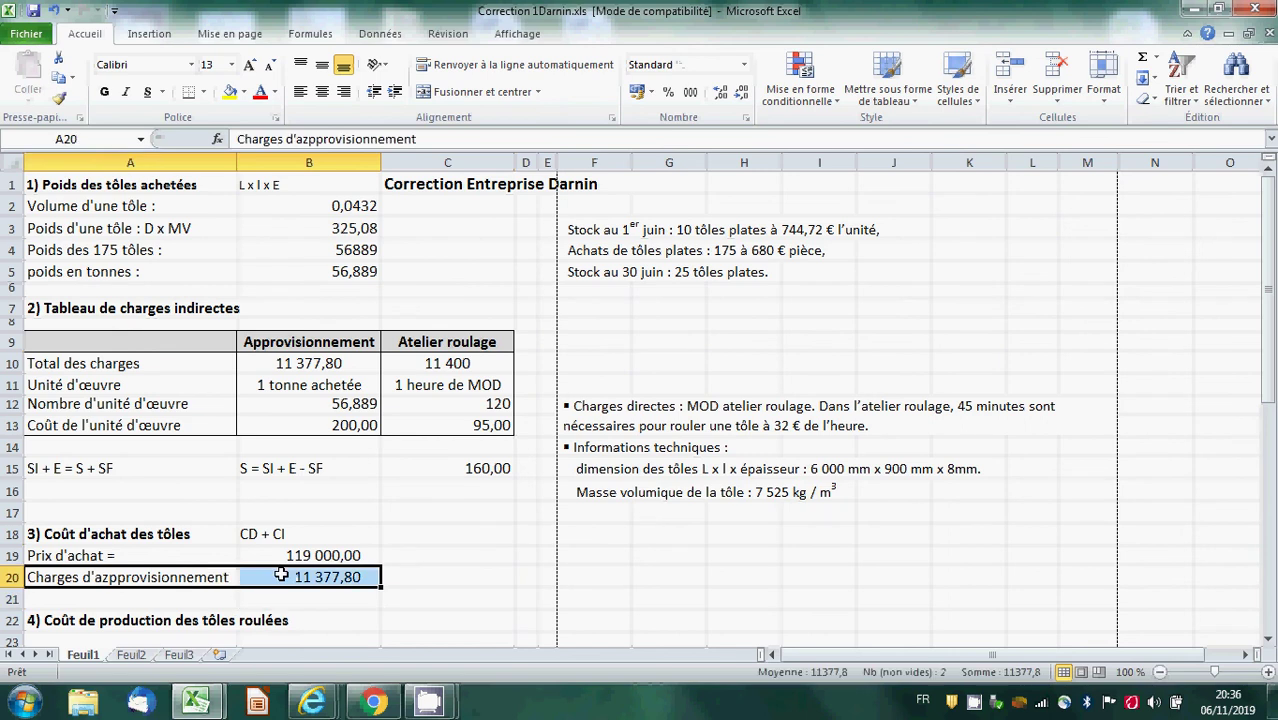
click(186, 92)
- Insert a sheet row at row 21 and enter the label "Coût d'achat" in A21
click(205, 594)
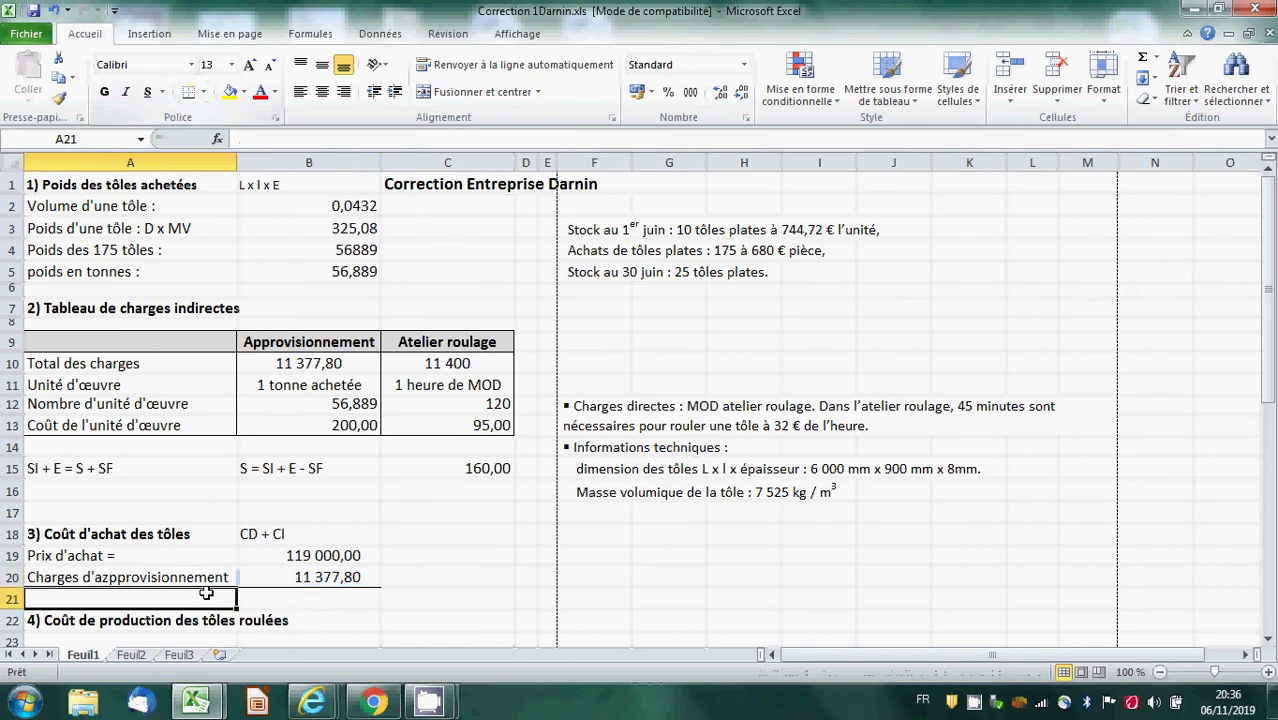
click(1010, 92)
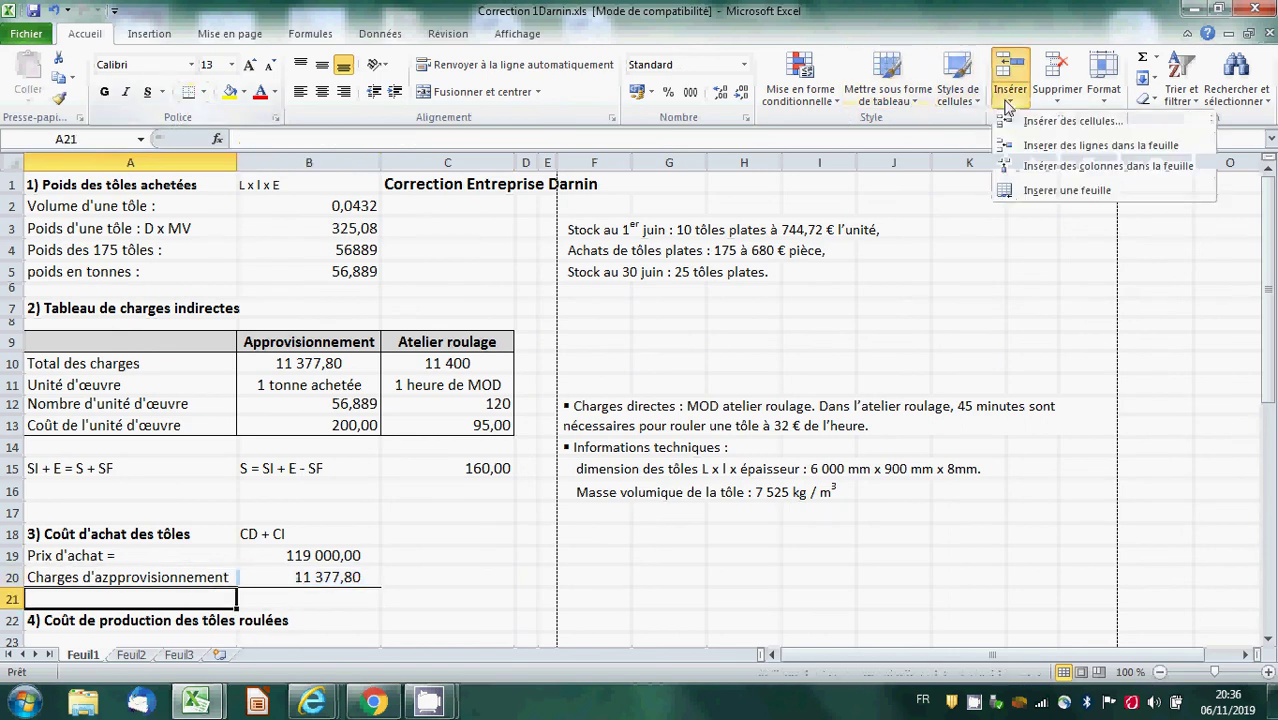
click(1052, 147)
text(Coût d')
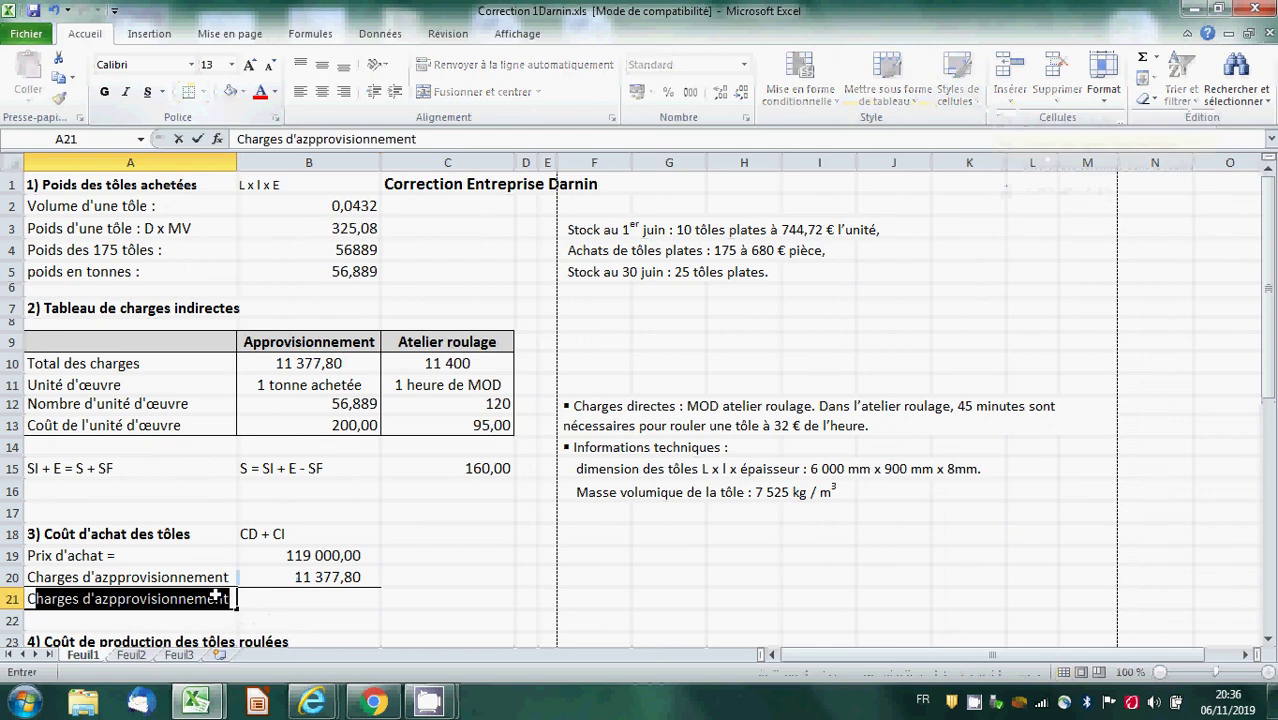
text(achat)
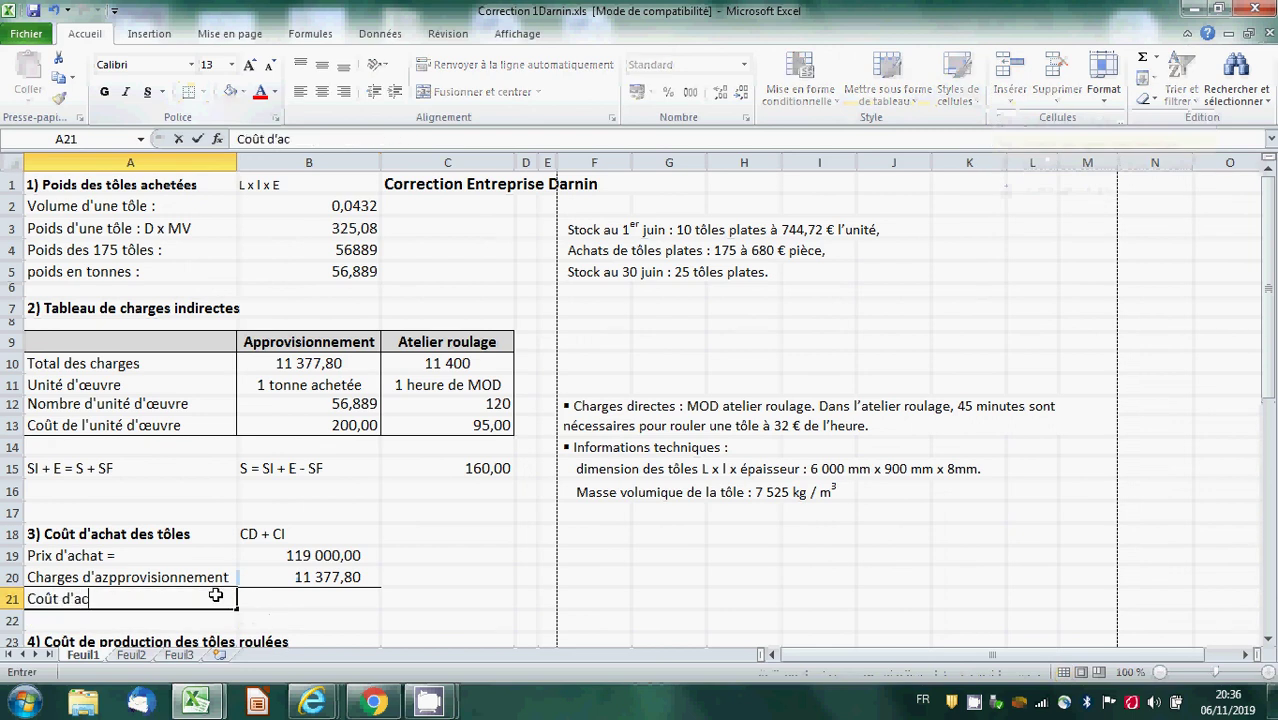
- Calculate the purchase cost in B21 with AutoSum over the purchase price and supply charges above it
click(314, 597)
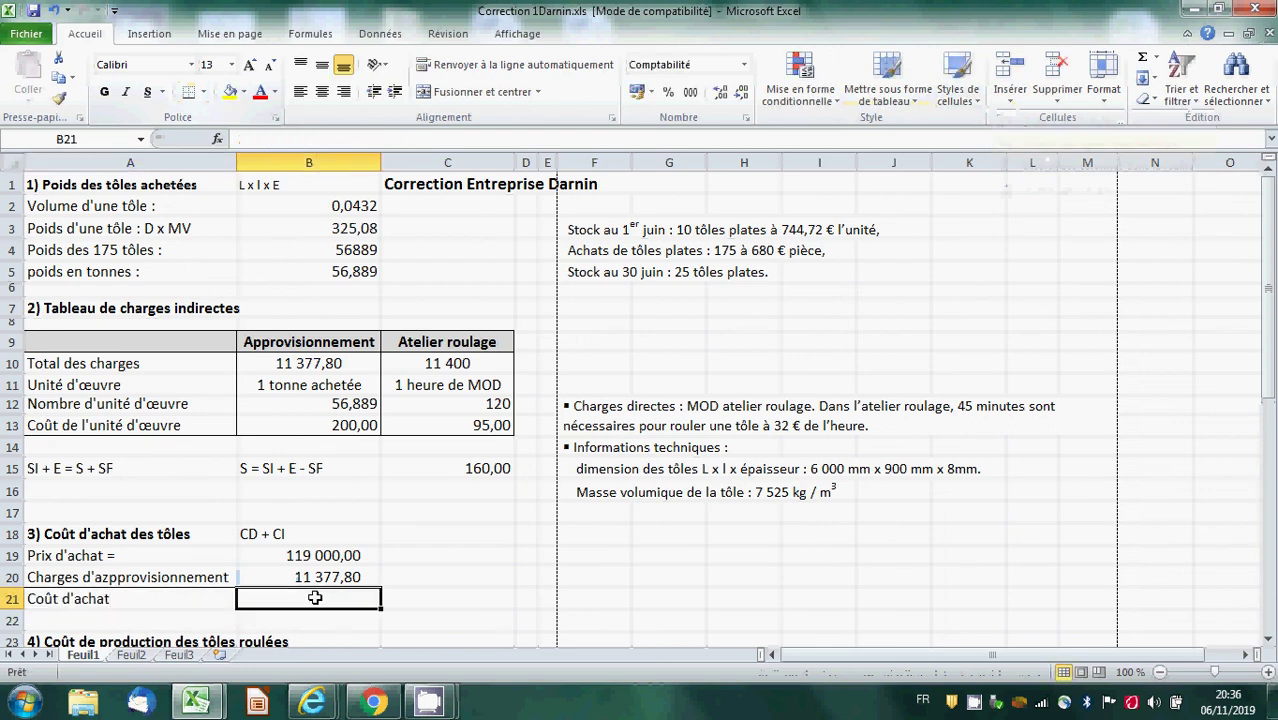
click(310, 33)
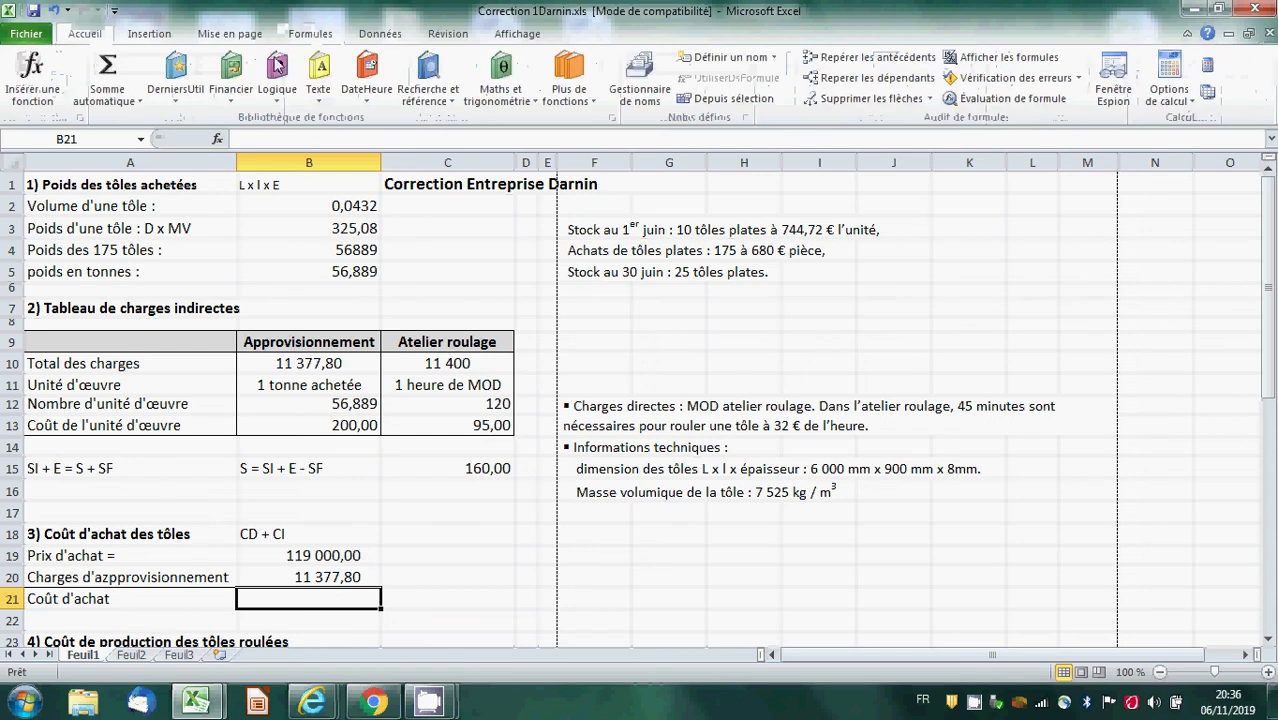
click(107, 70)
key(Return)
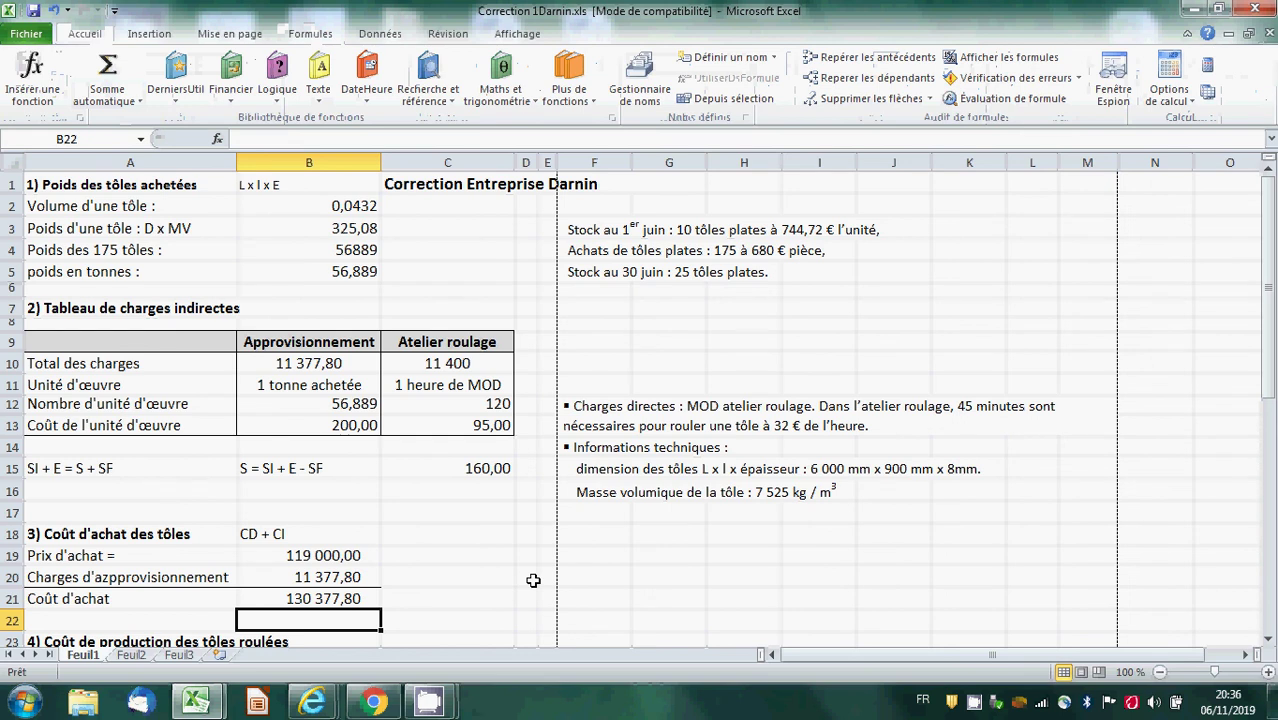
- Calculate the unit purchase cost per sheet in C21 with =B21/175
click(449, 596)
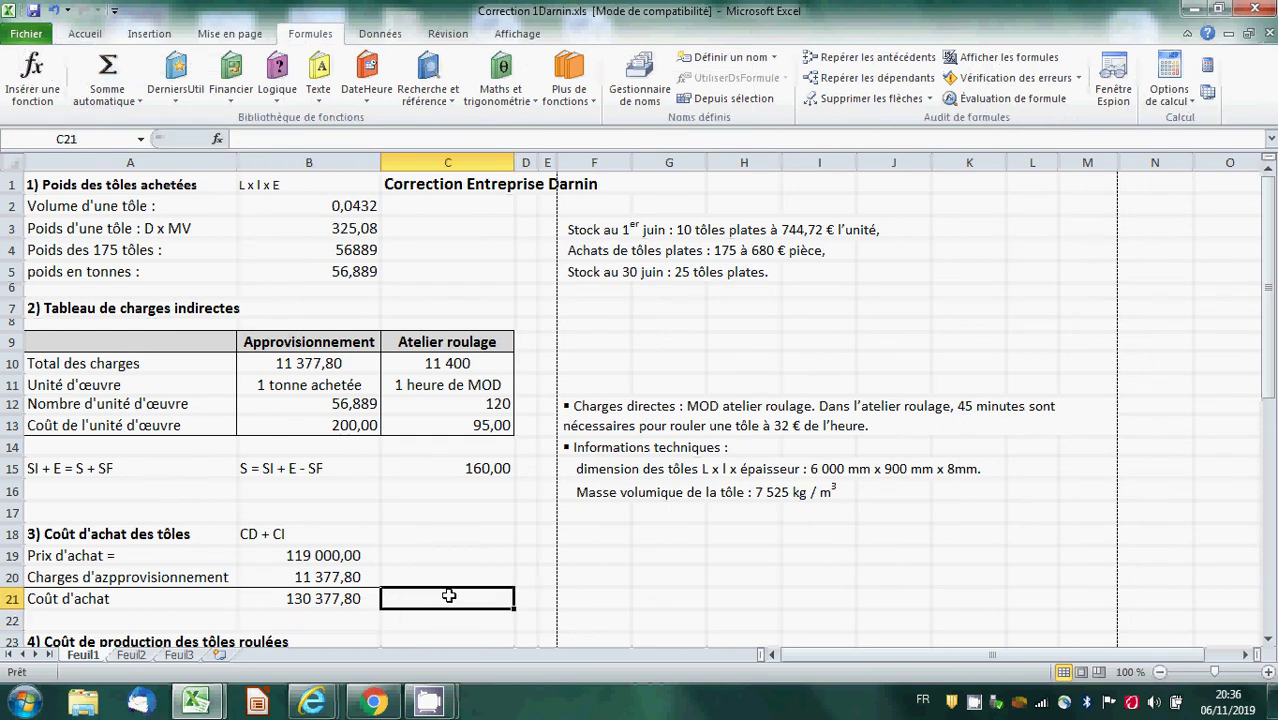
text(=)
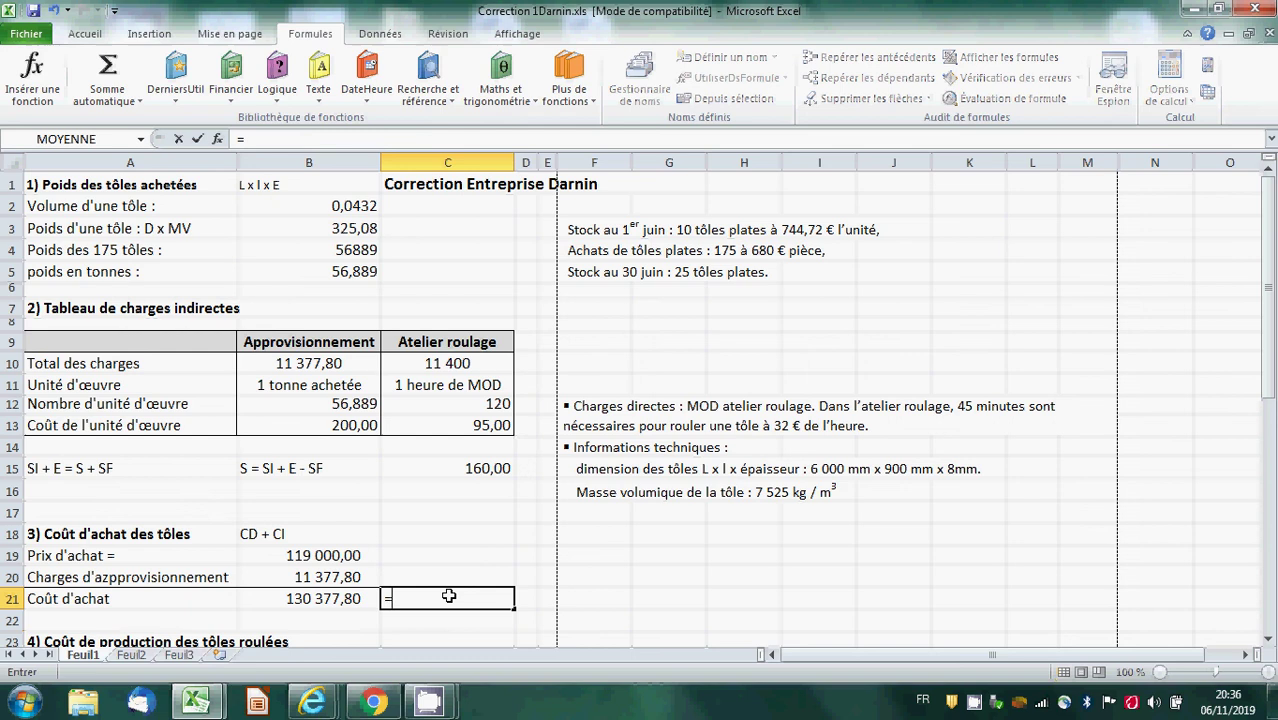
click(318, 598)
text(/1)
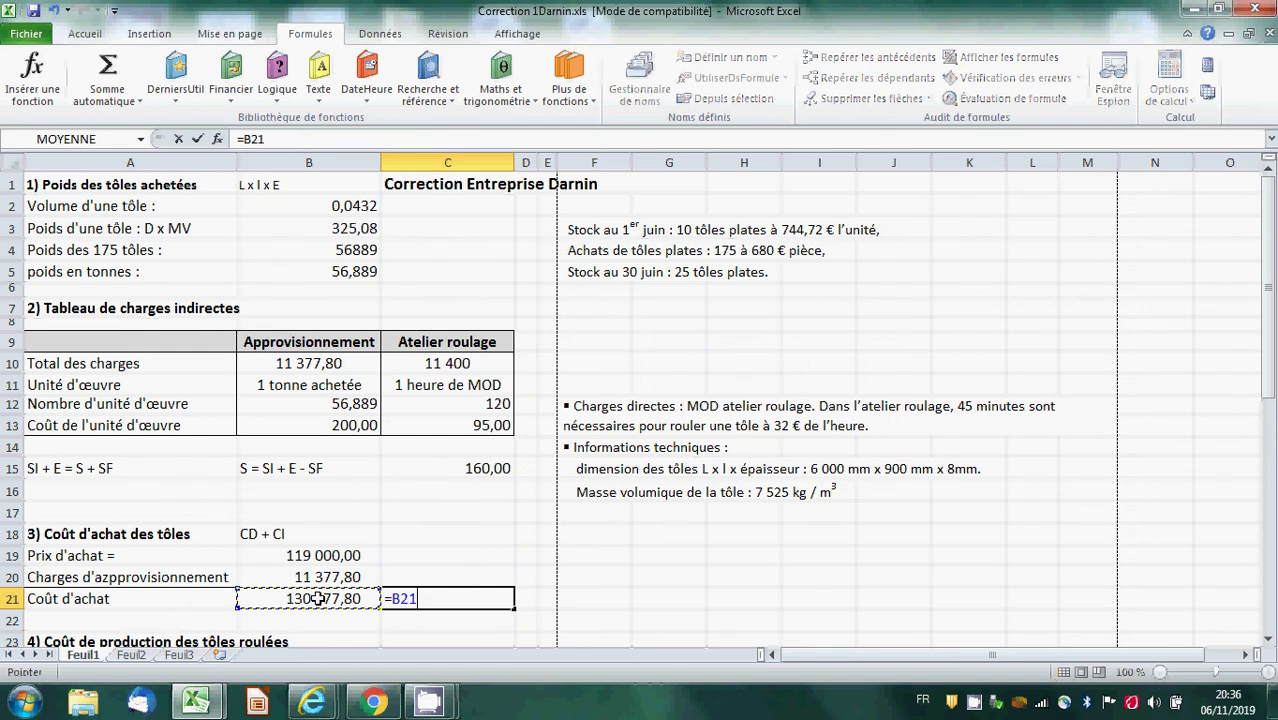
text(75)
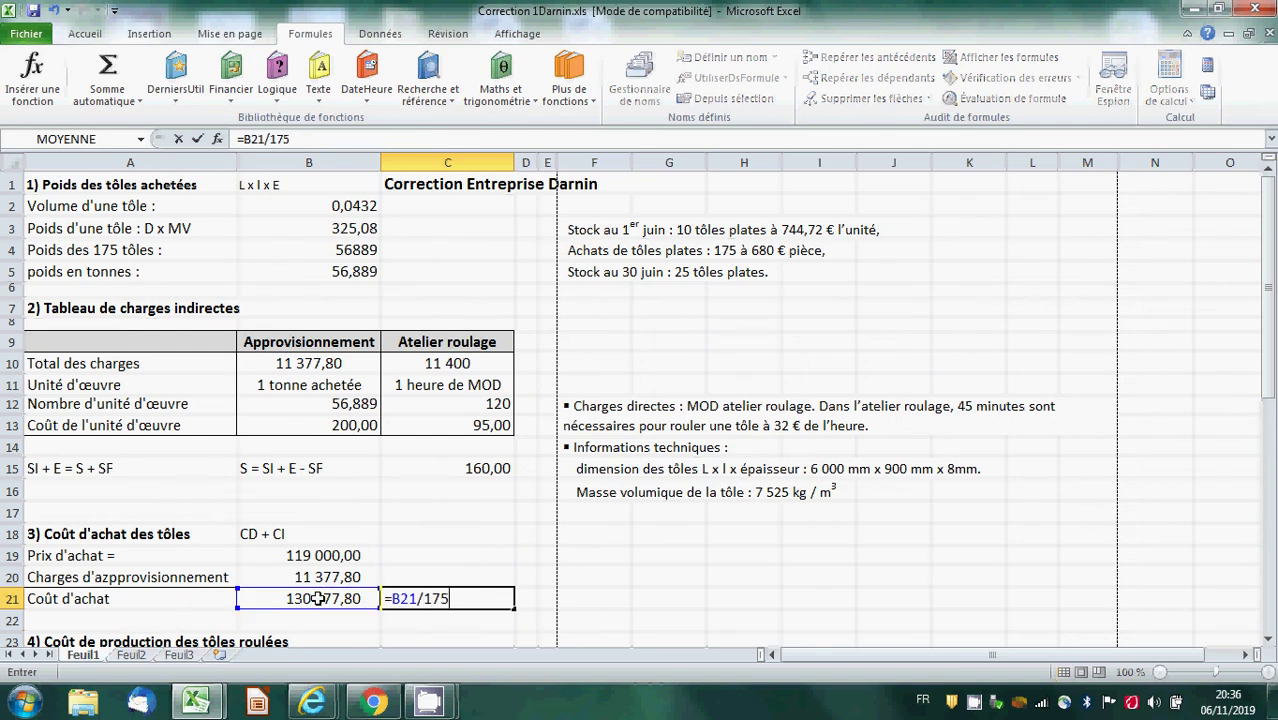
key(Return)
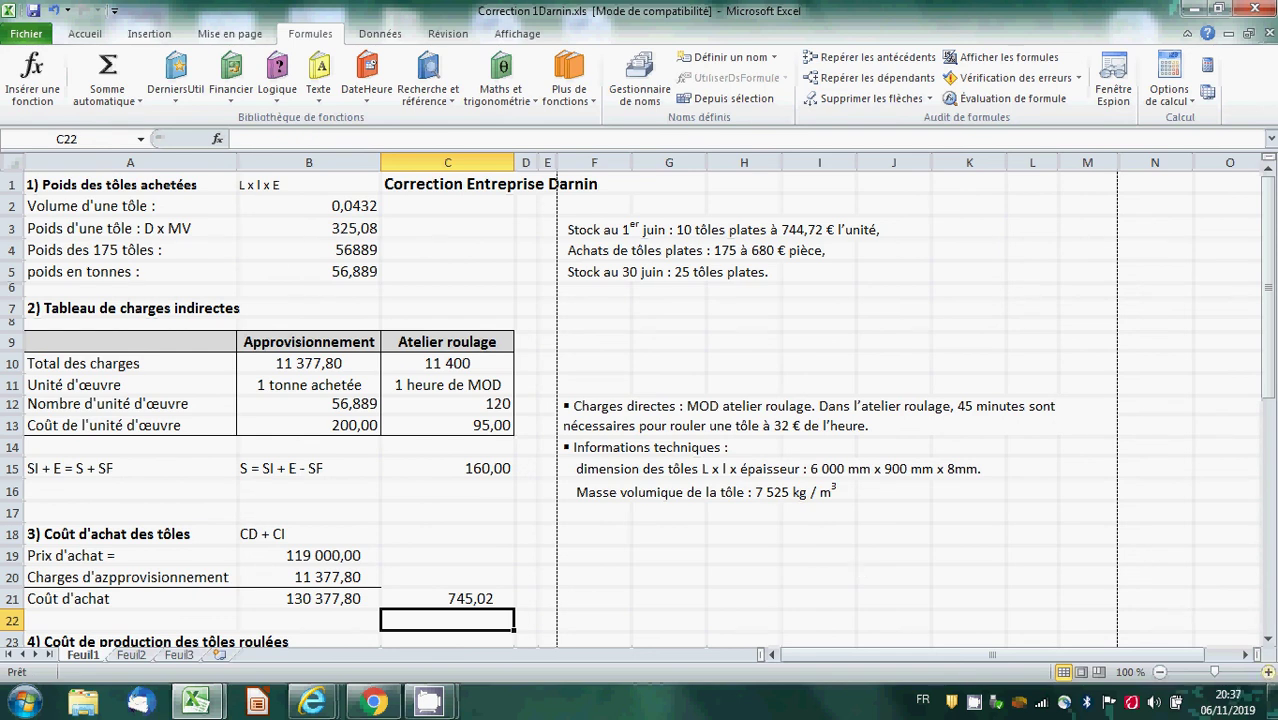
- Insert three blank sheet rows at row 24, below the "4) Coût de production des tôles roulées" heading
click(1268, 640)
click(1268, 640)
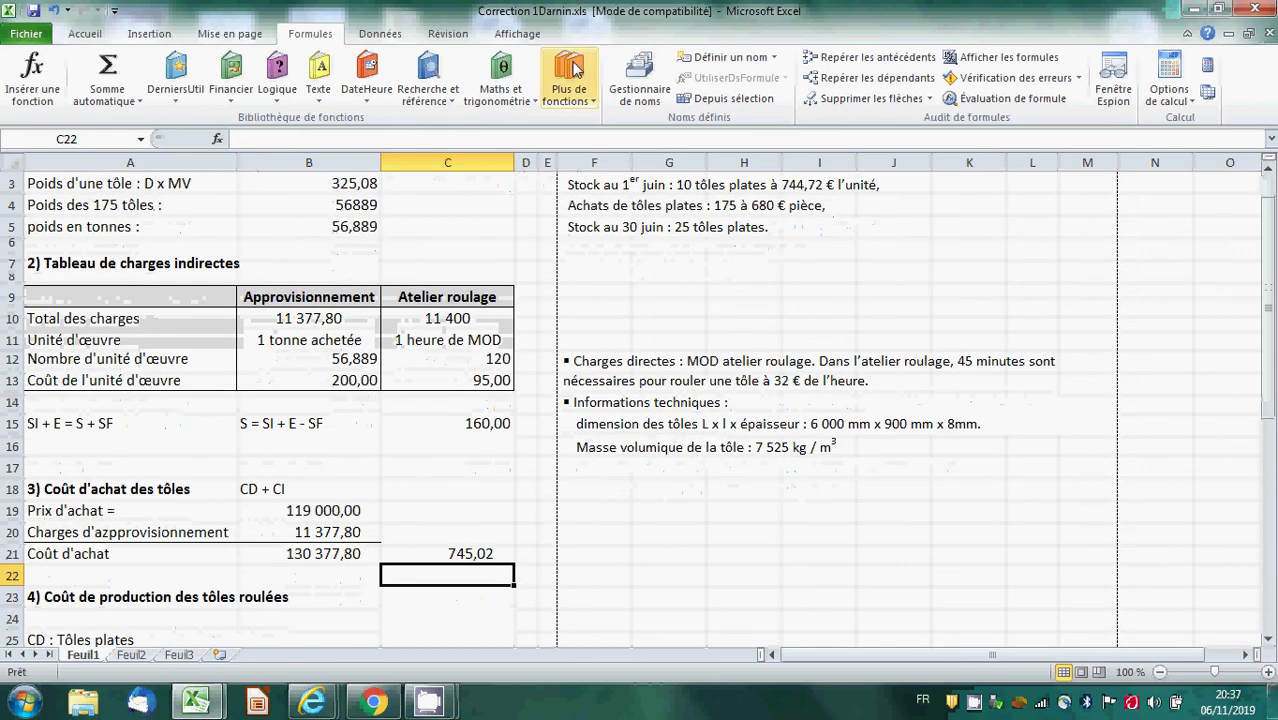
click(97, 33)
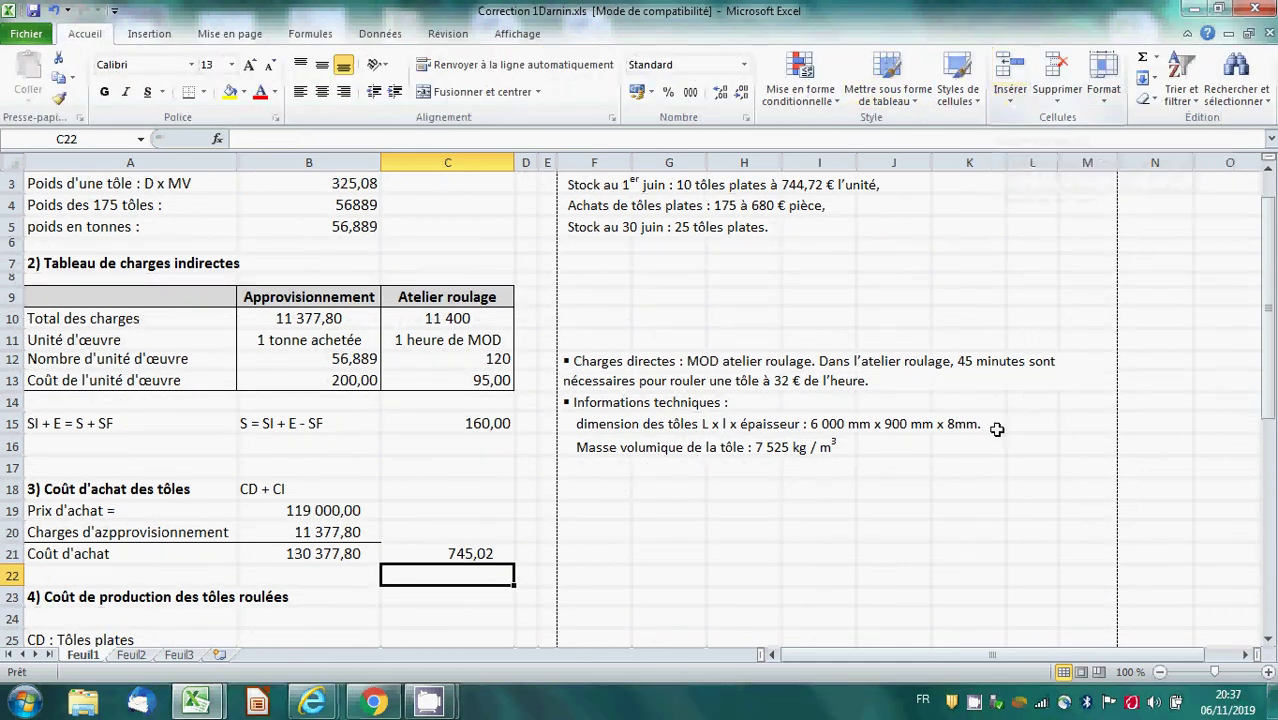
drag(1268, 641, 1268, 641)
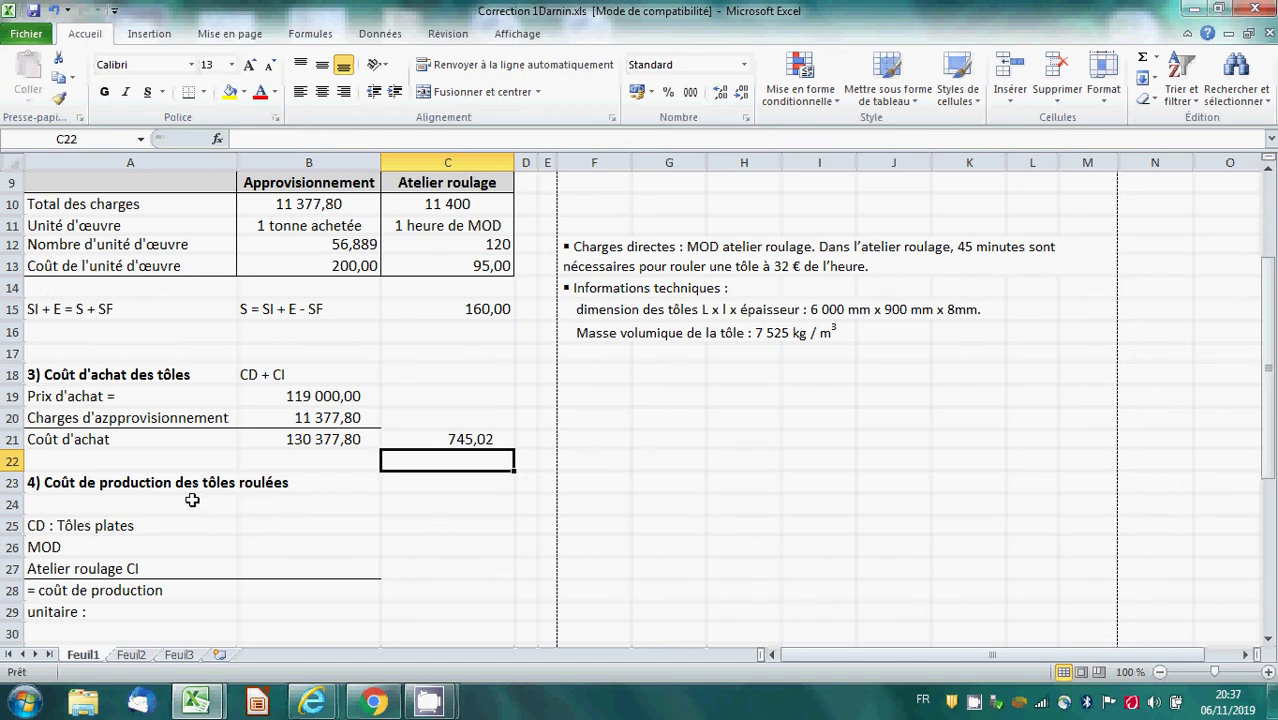
click(127, 504)
click(1010, 95)
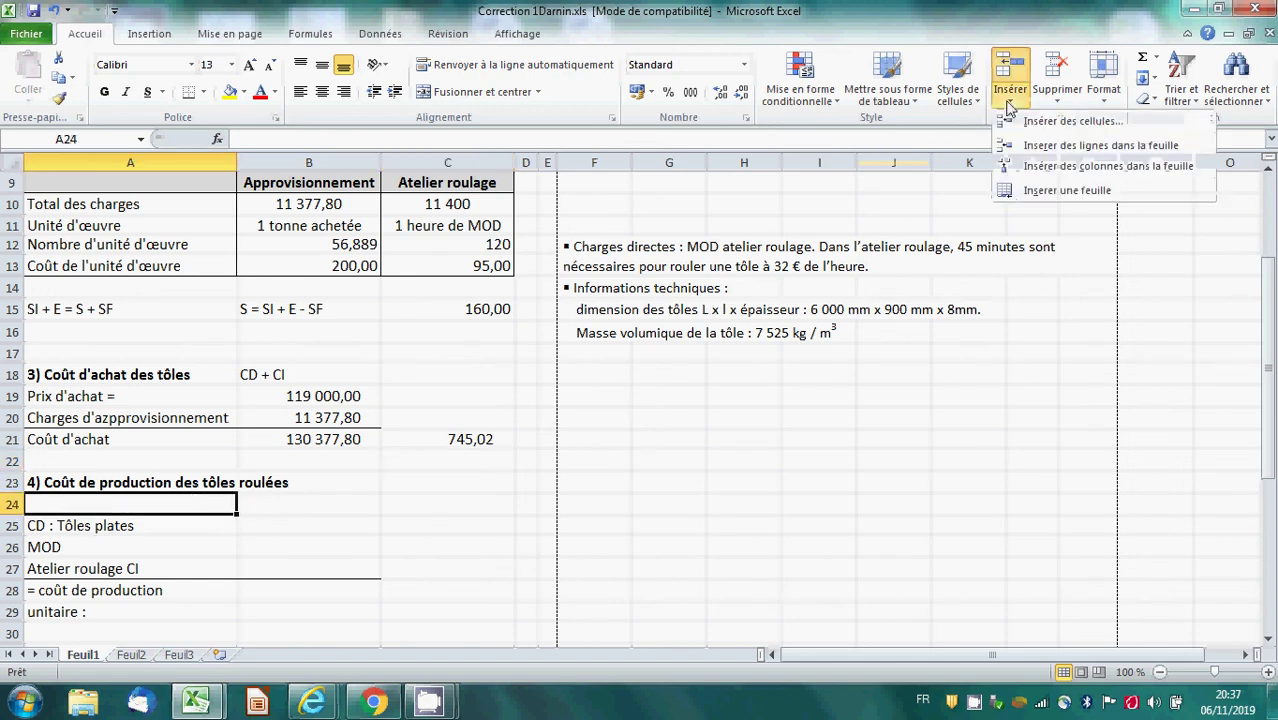
click(1052, 147)
click(1010, 92)
click(1052, 147)
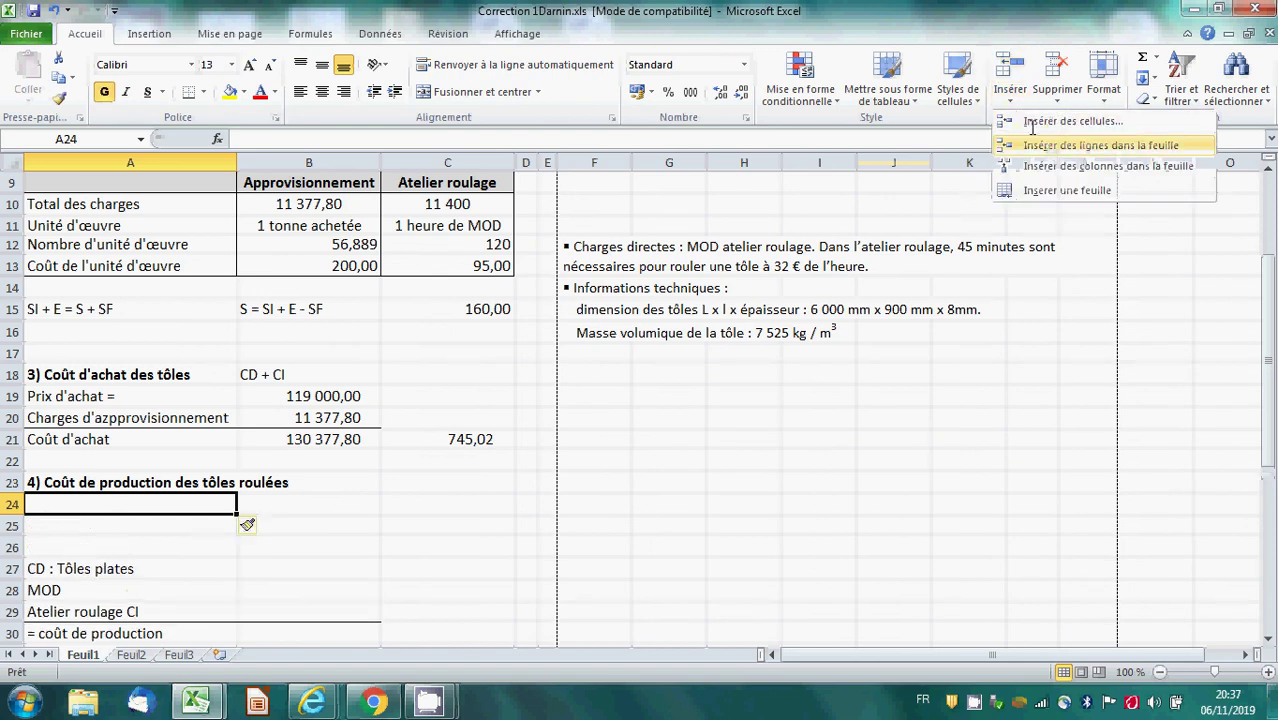
click(1010, 95)
click(1052, 147)
click(395, 545)
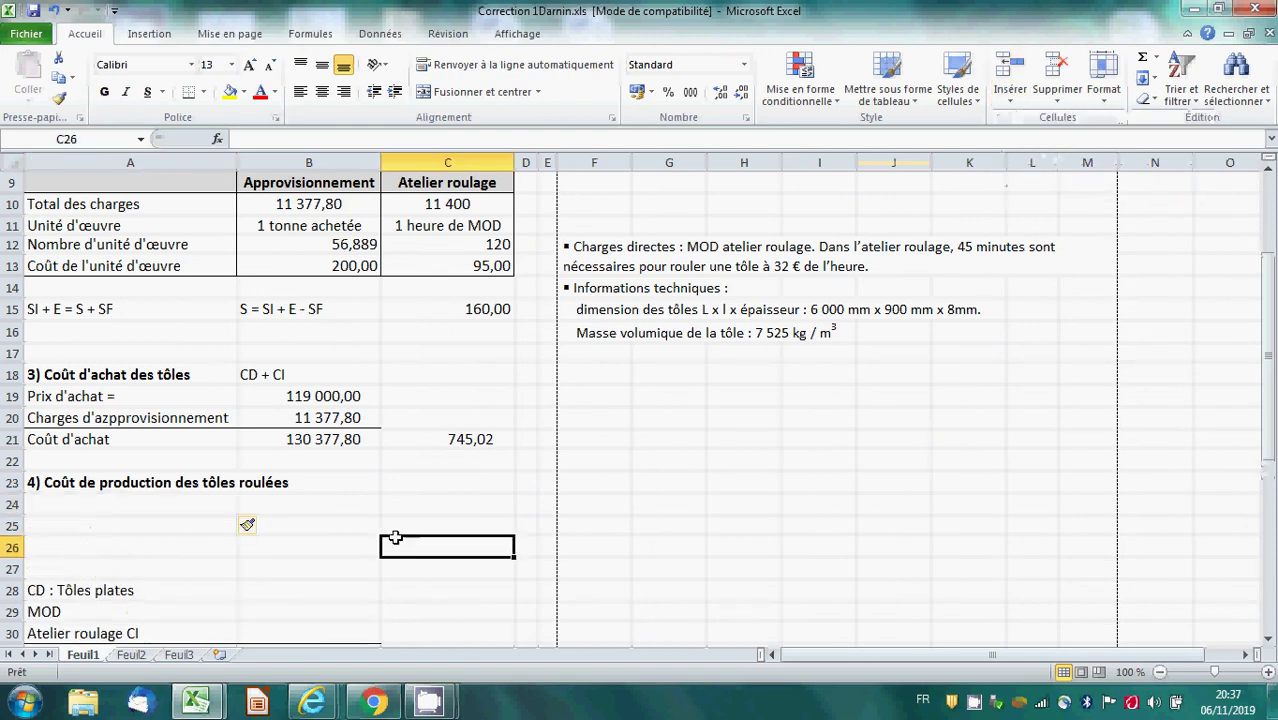
- Enter the rule "CMUP = ( SI valeur + Entrées valeur ) / ( SI quantité + Entrées quantité)" in A25
click(150, 515)
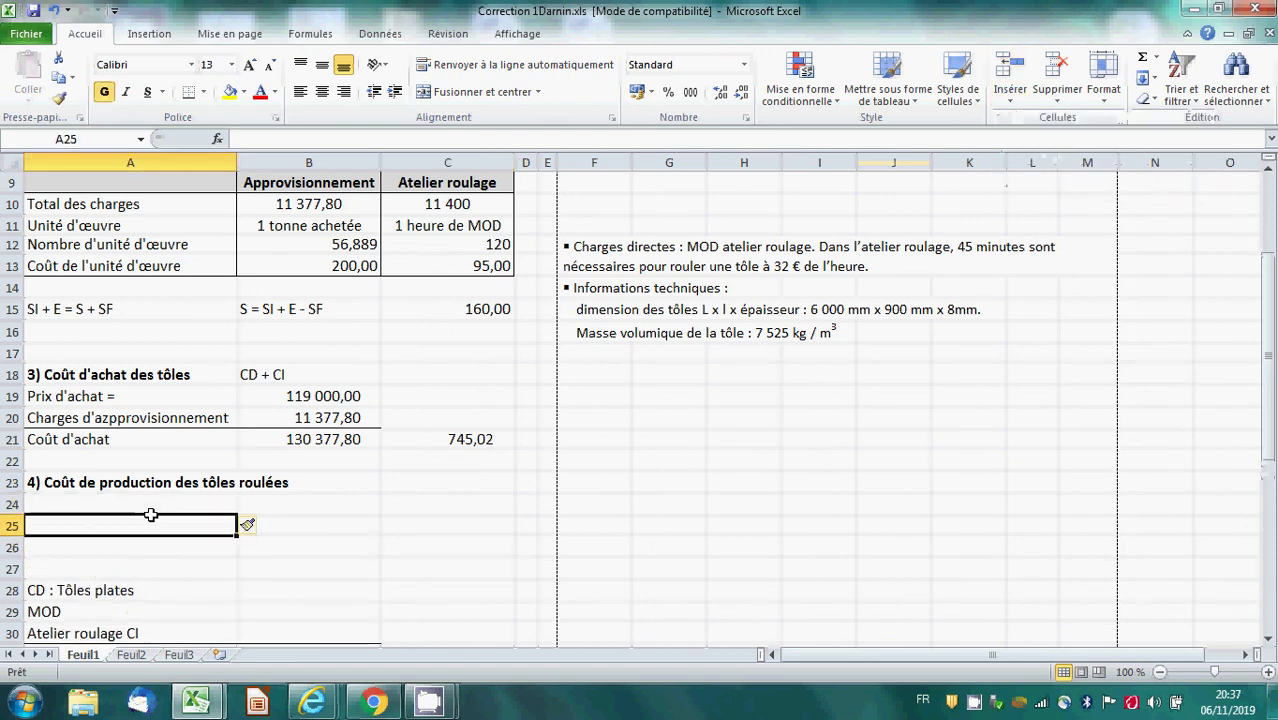
text(CMYU)
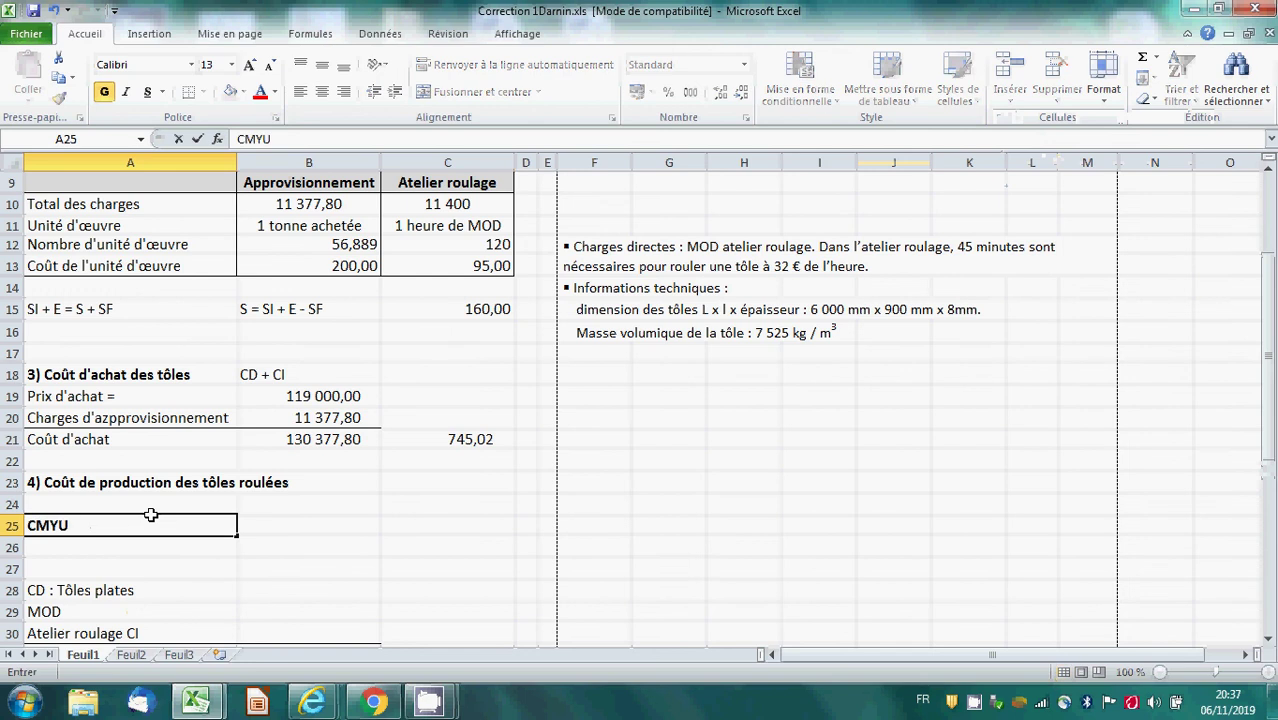
key(BackSpace)
key(BackSpace)
text(UP )
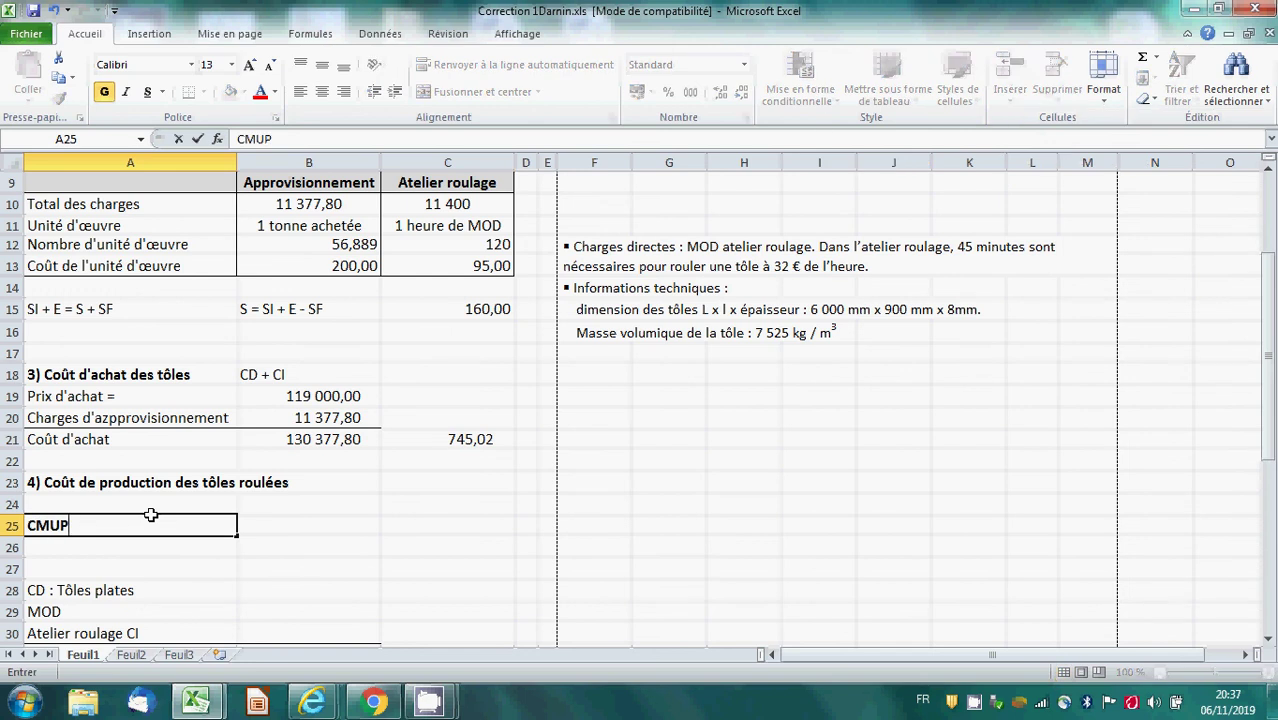
text(= ( SI valeur °)
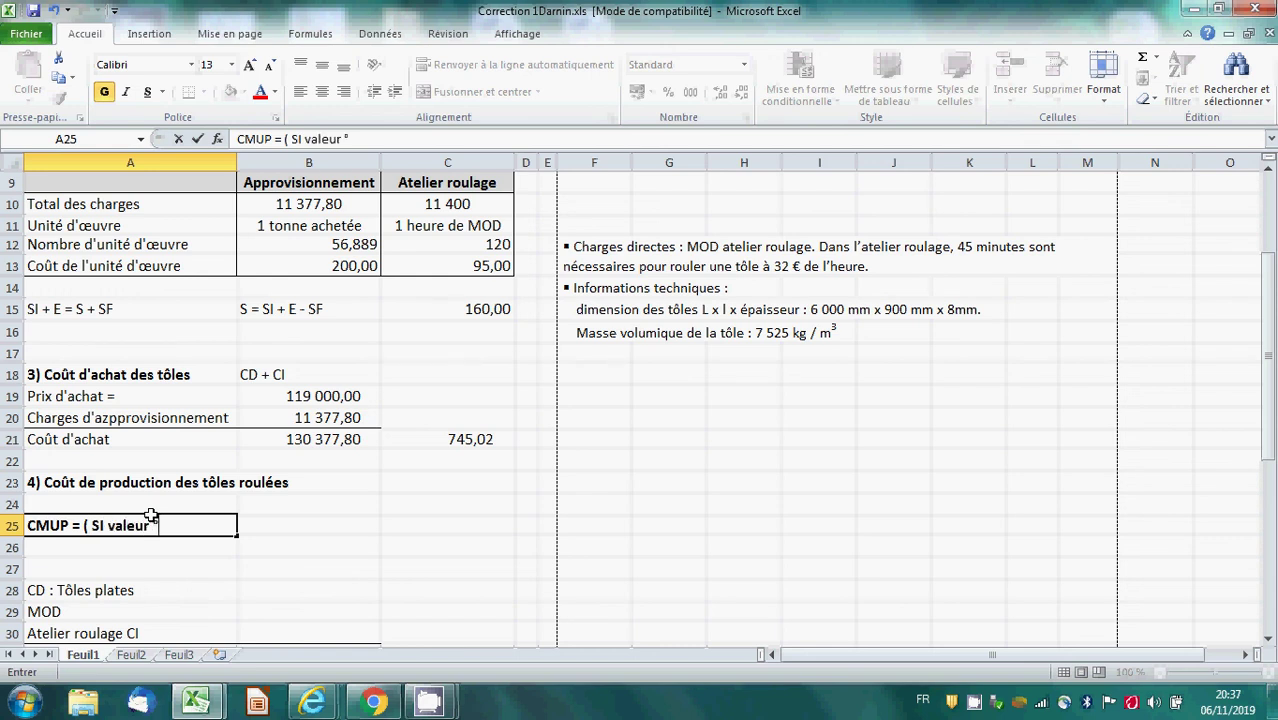
key(BackSpace)
text(+)
text( Entrées )
text(valeur )
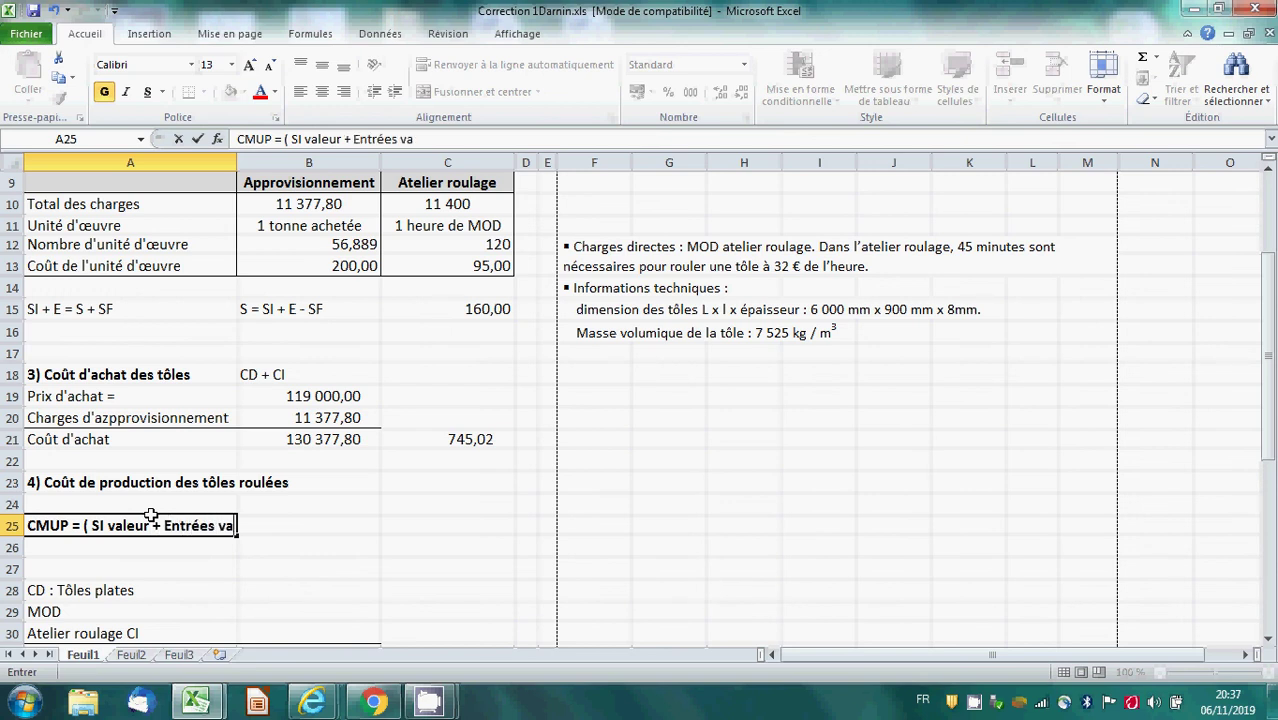
text() / ()
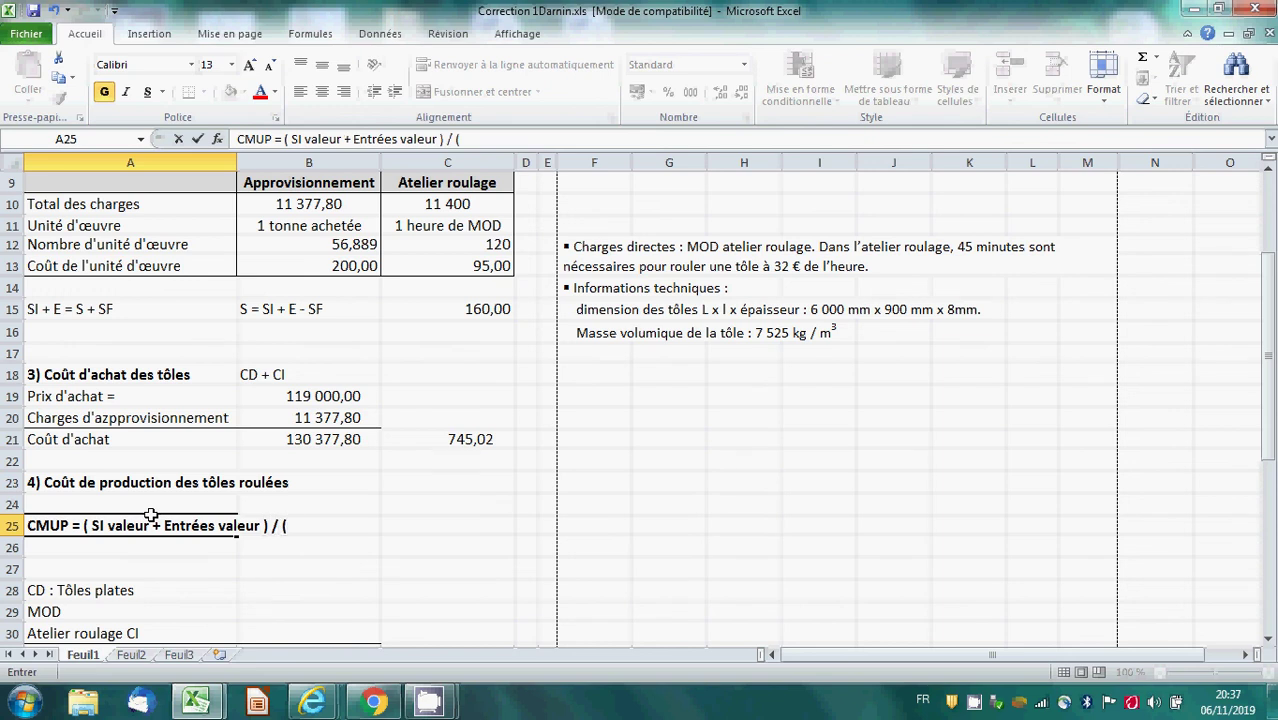
text( SI quantité)
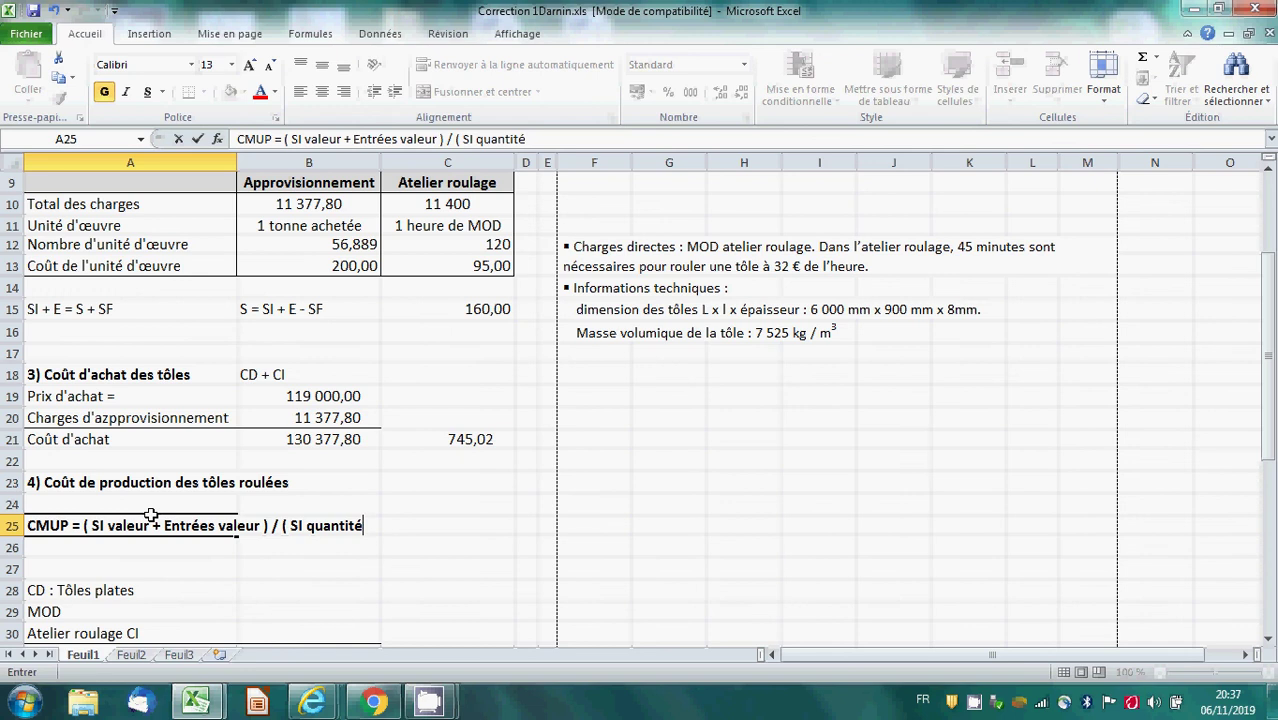
text( + Etrée)
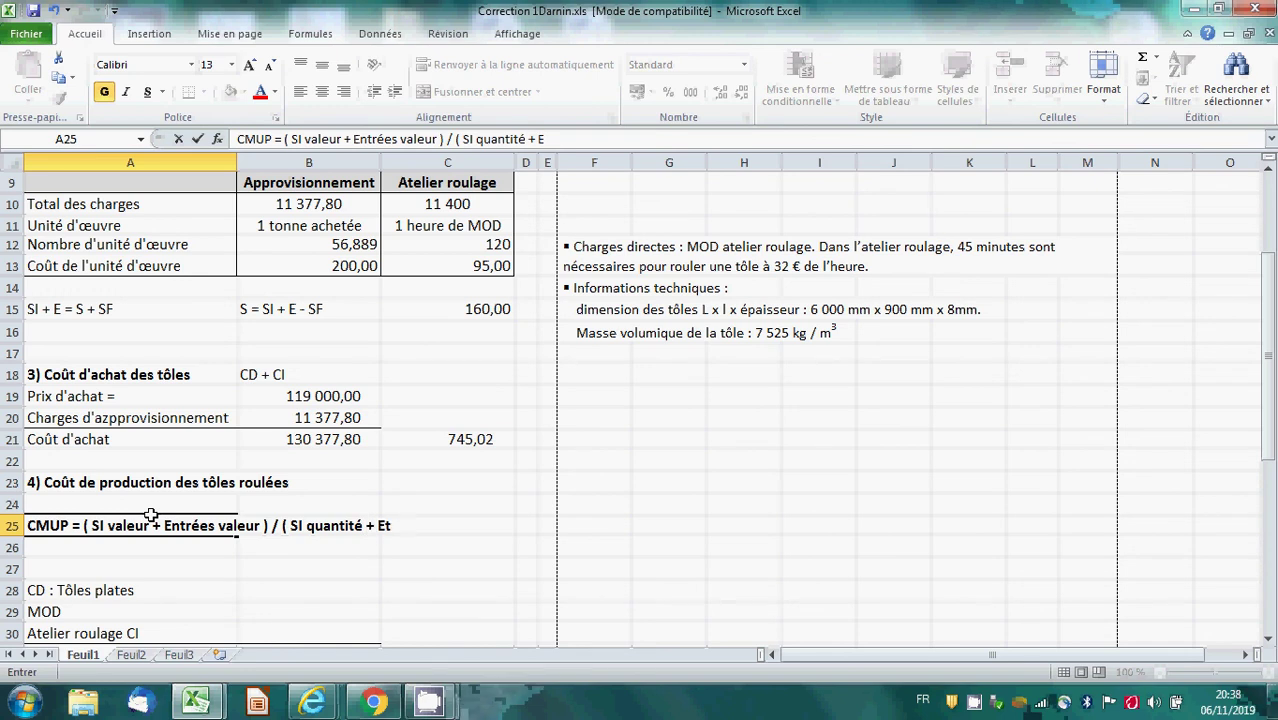
key(BackSpace)
key(BackSpace)
key(BackSpace)
key(BackSpace)
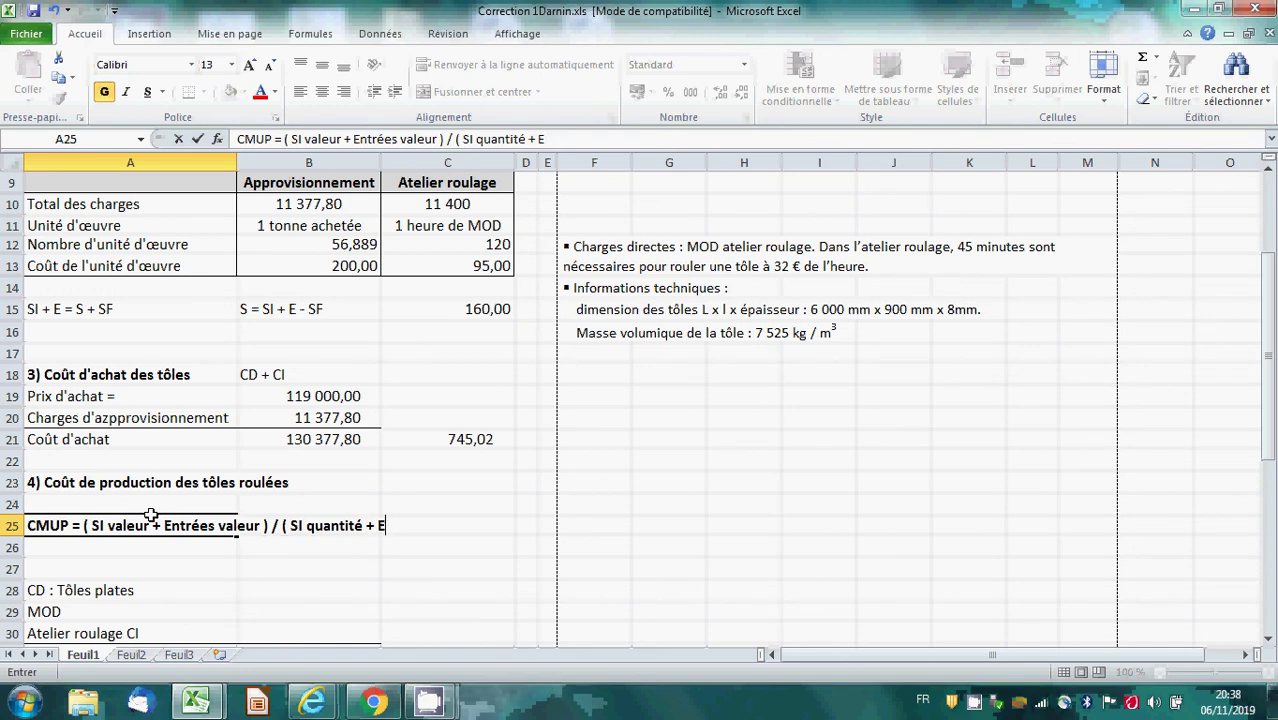
text(ntrées quantité)
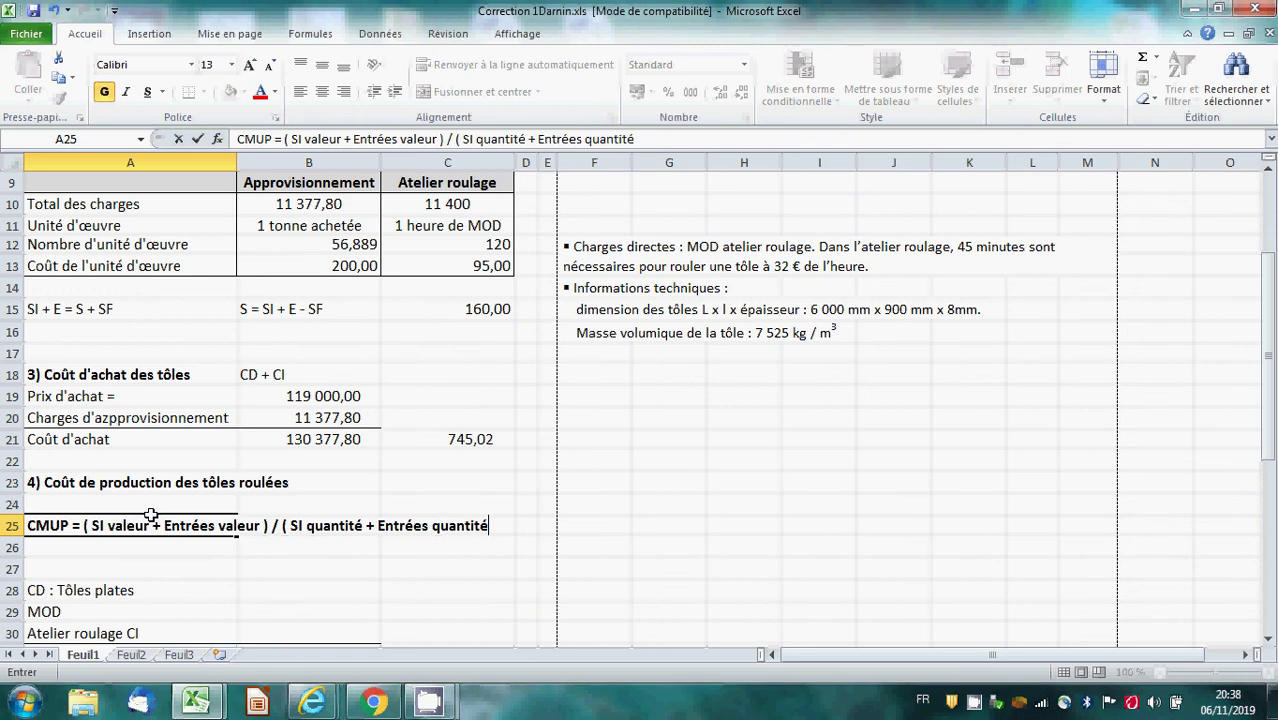
text())
key(Return)
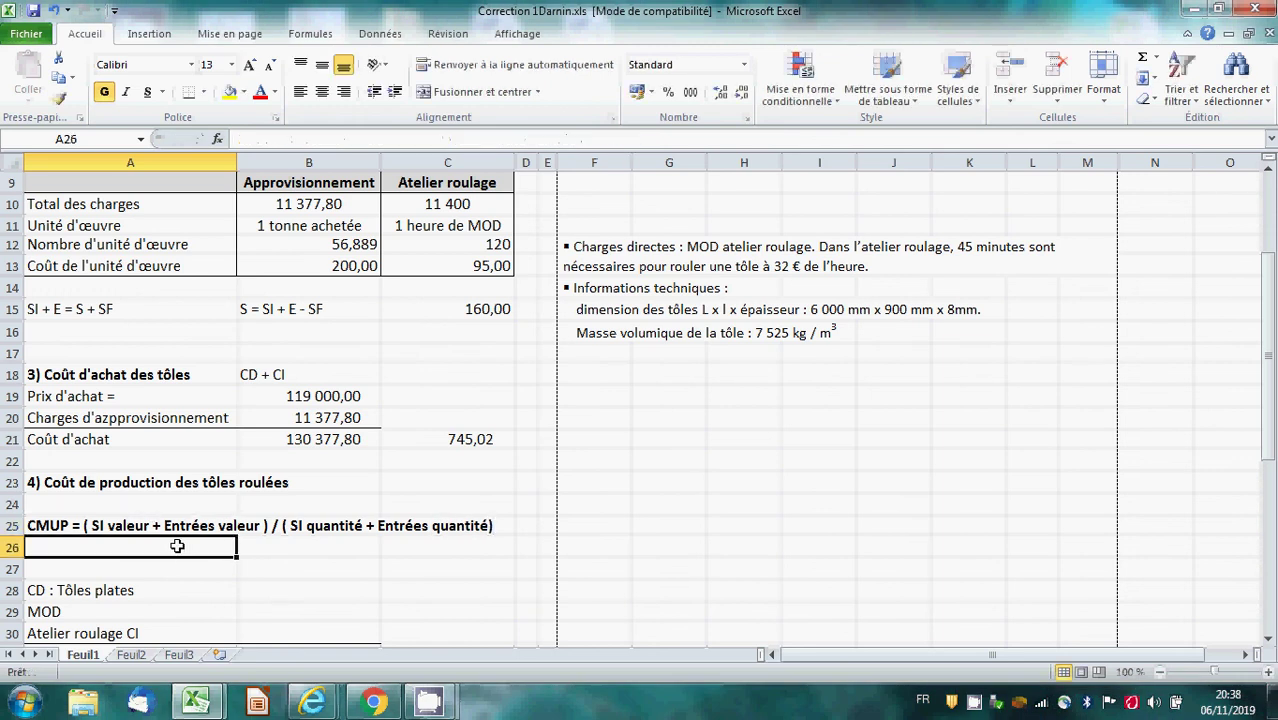
- Calculate the CMUP in A26 with the formula =((10*744,72)+B21)/(10+175)
text(=)
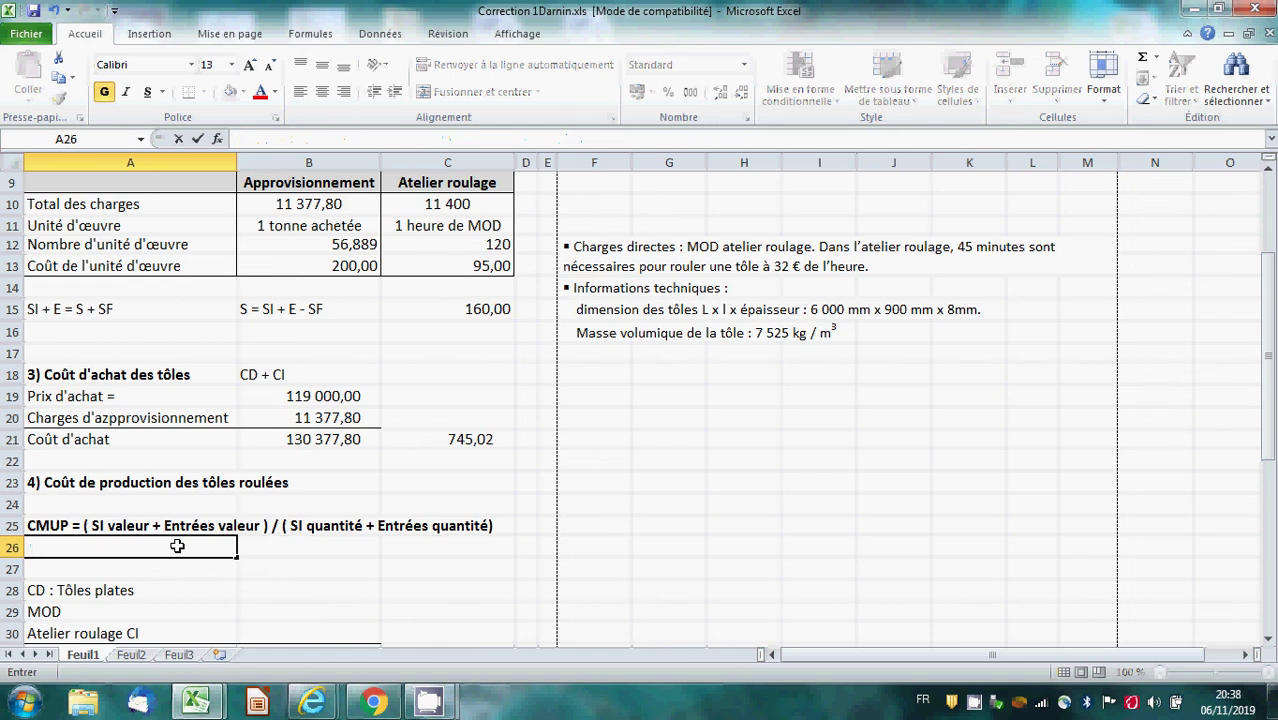
text((()
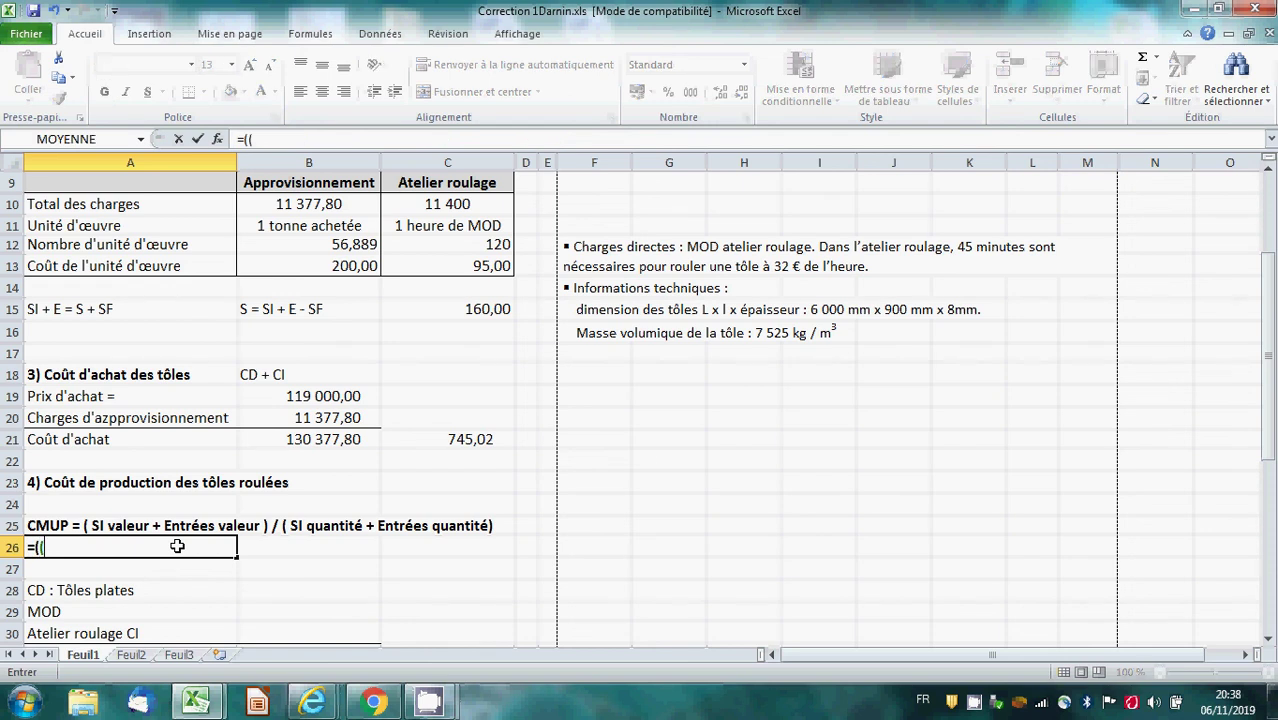
drag(1268, 346, 1270, 318)
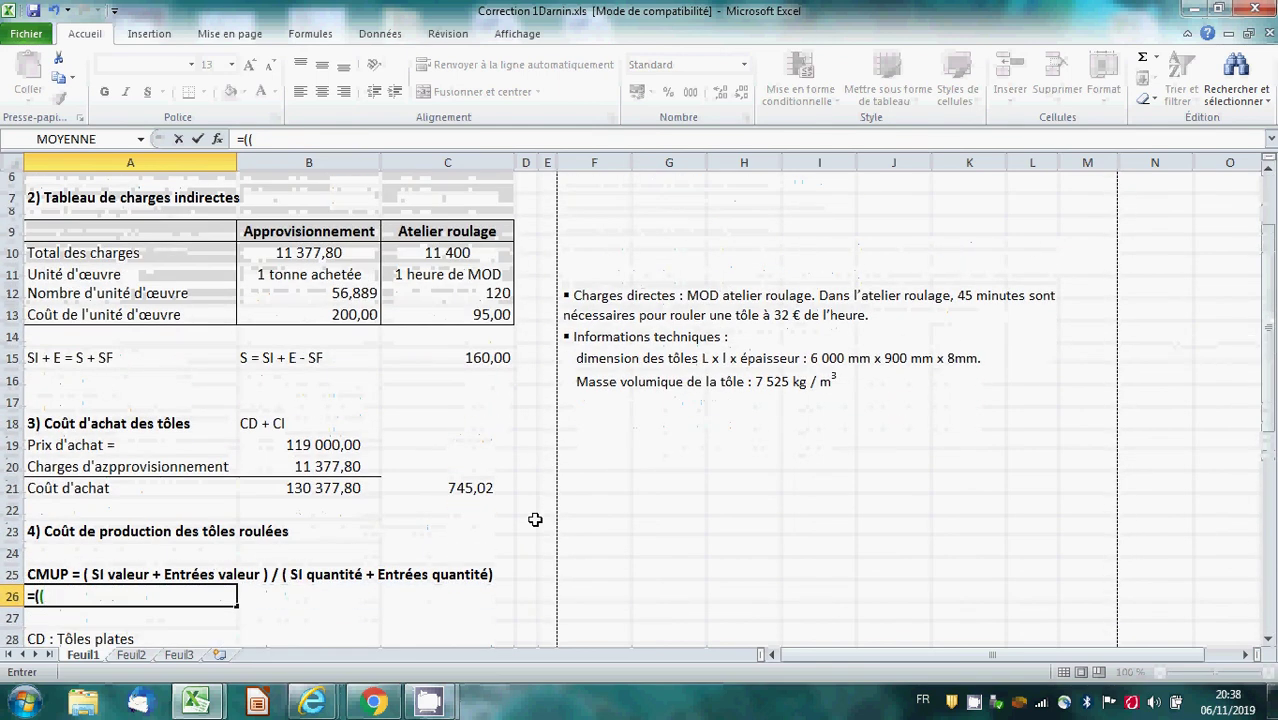
text(10*)
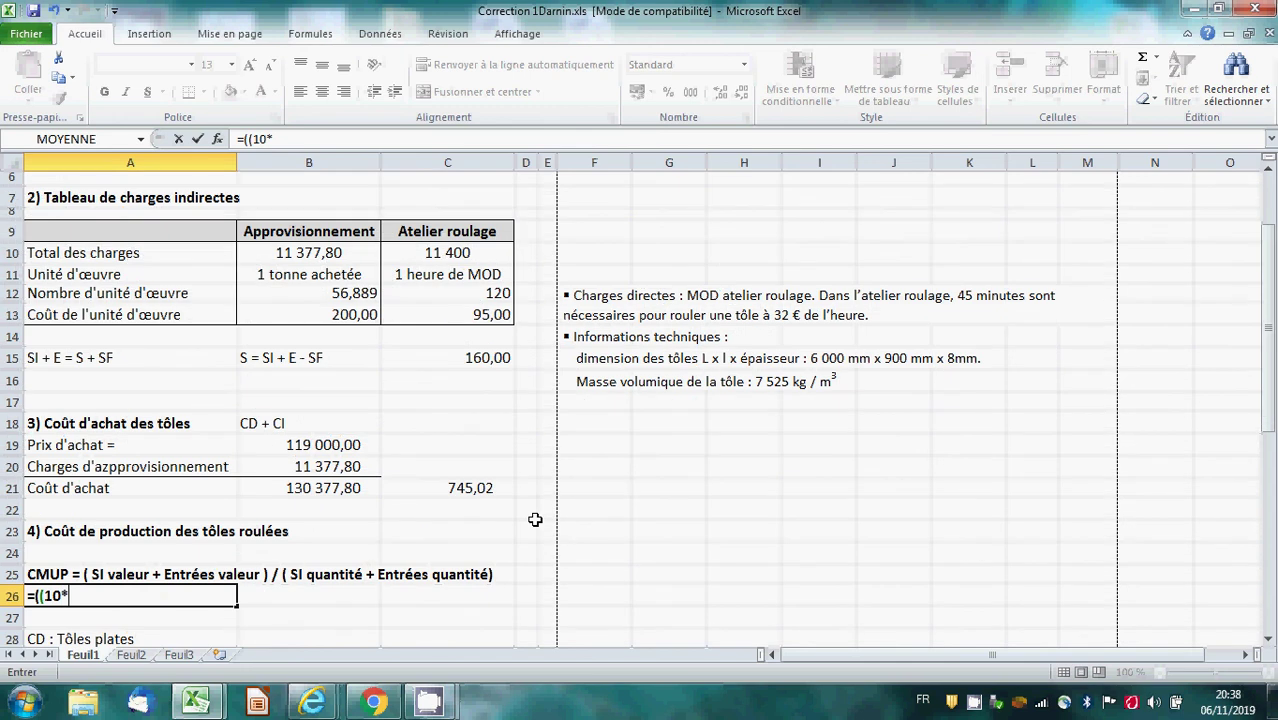
text(744,72)+)
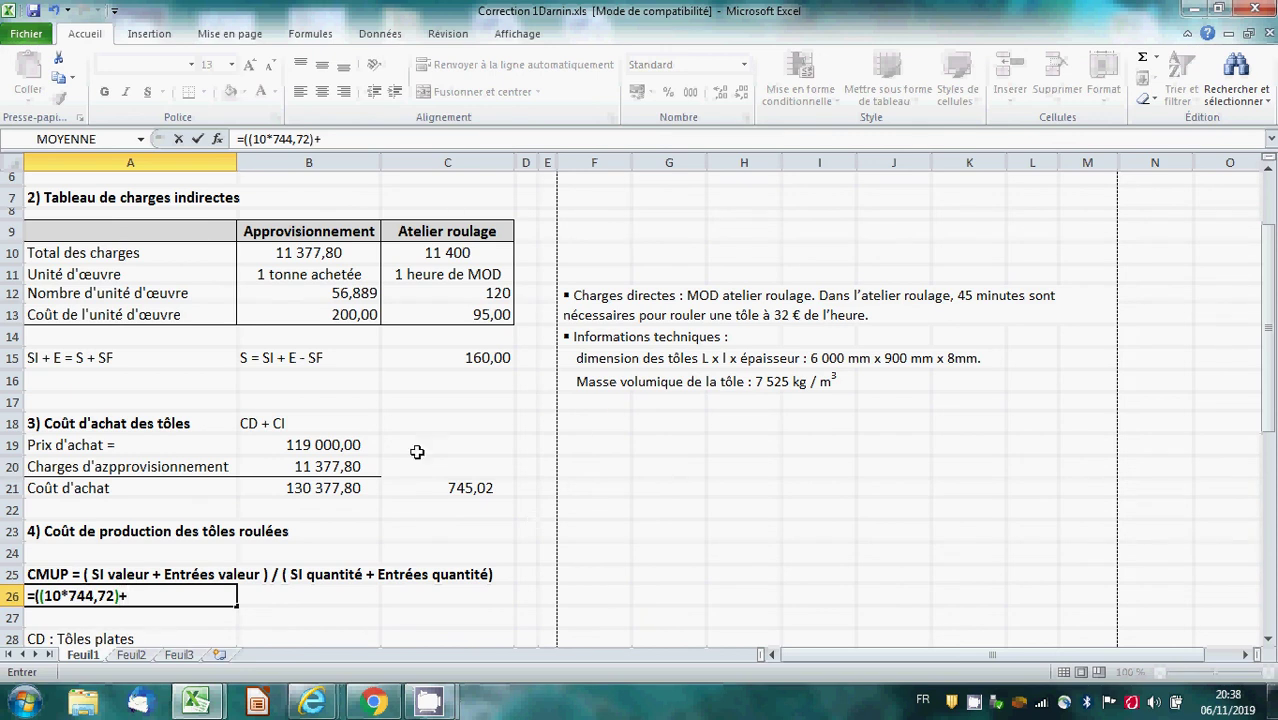
click(312, 487)
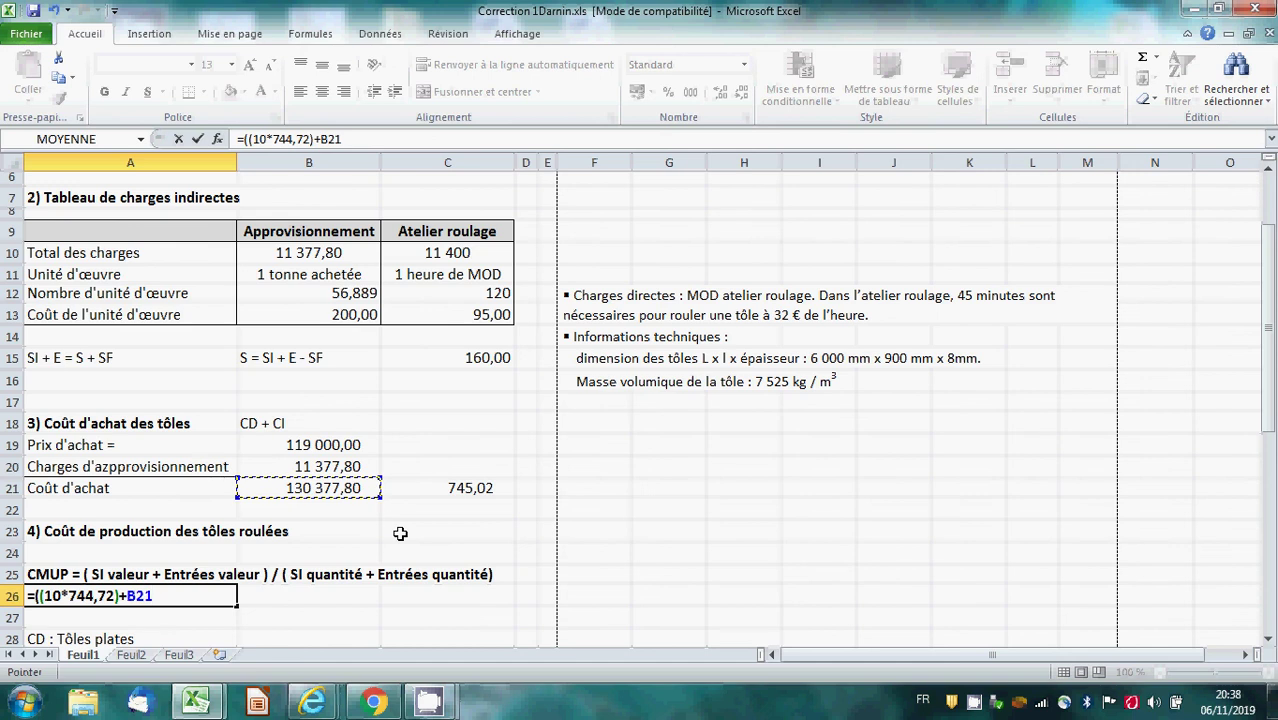
text()/()
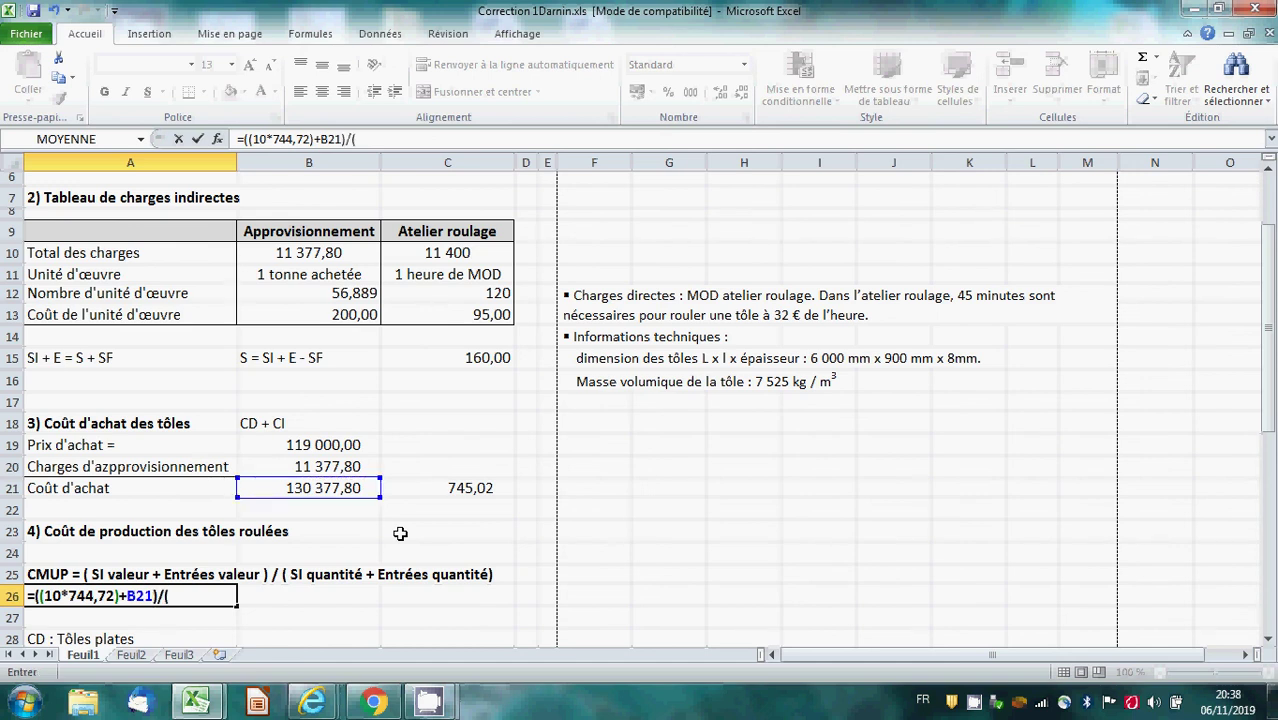
text(10+175))
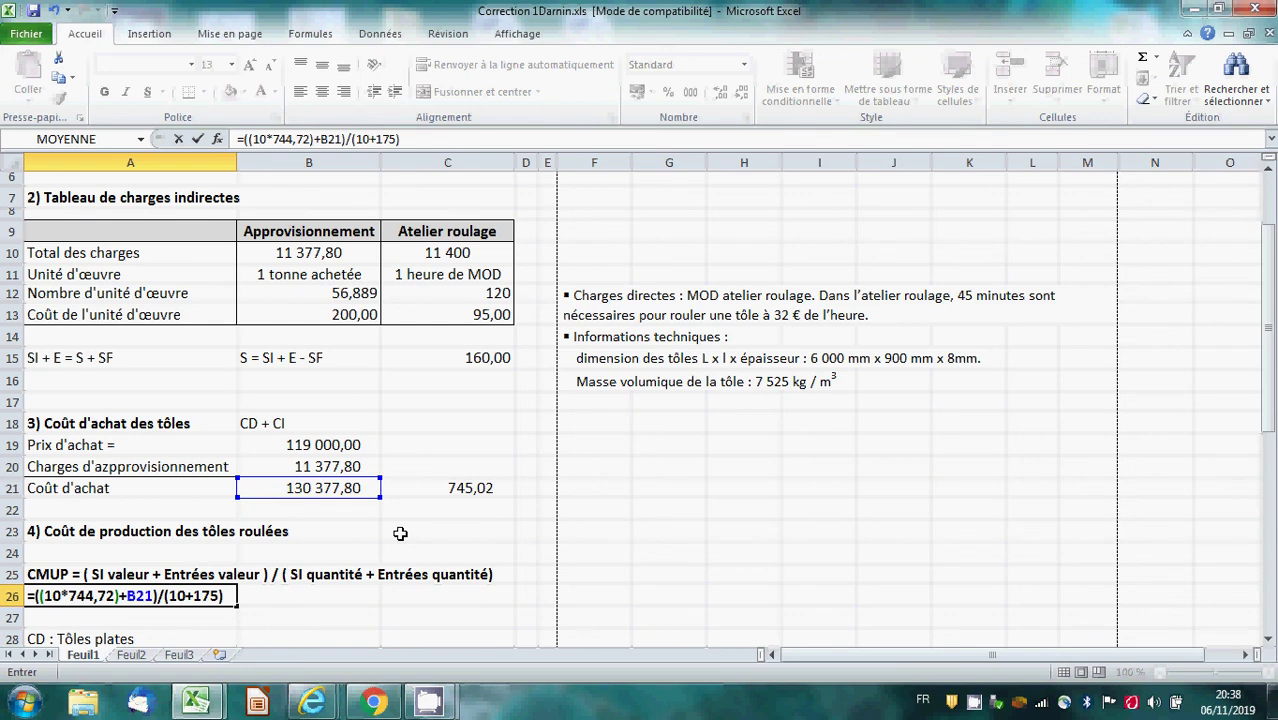
key(Return)
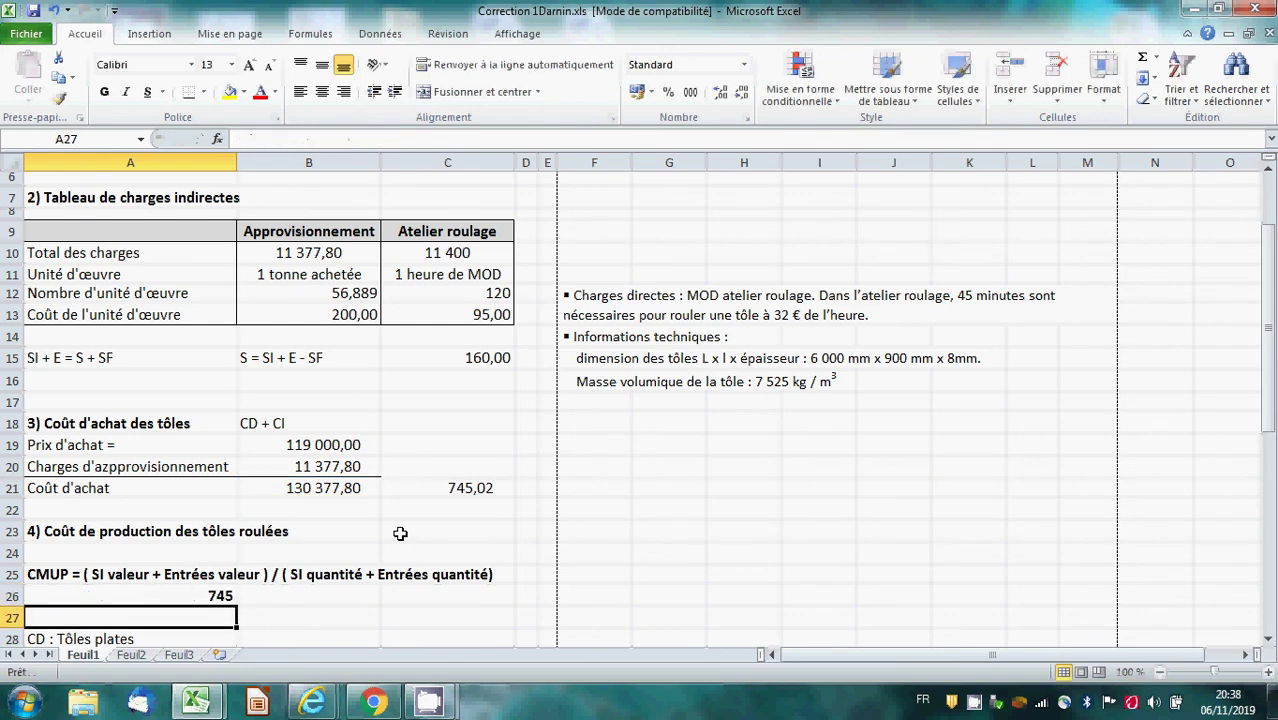
- Format the CMUP result in A26 to show two decimal places
click(205, 595)
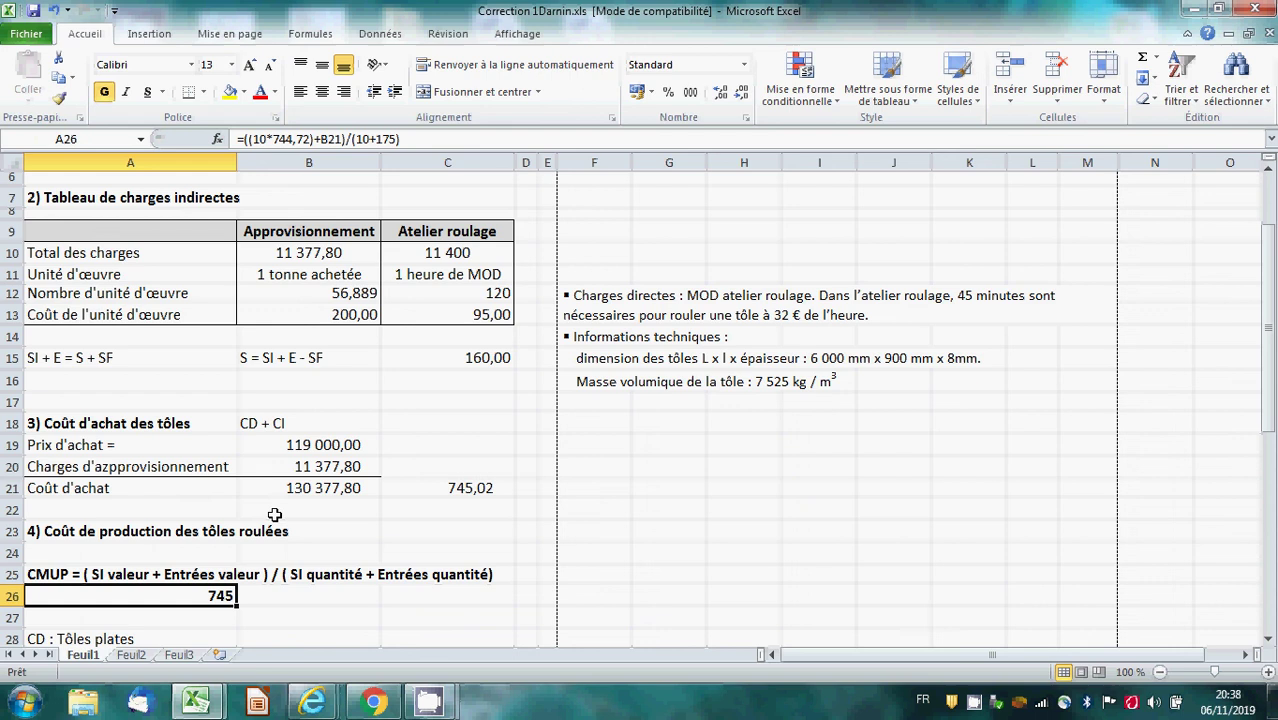
click(720, 91)
click(720, 91)
click(510, 537)
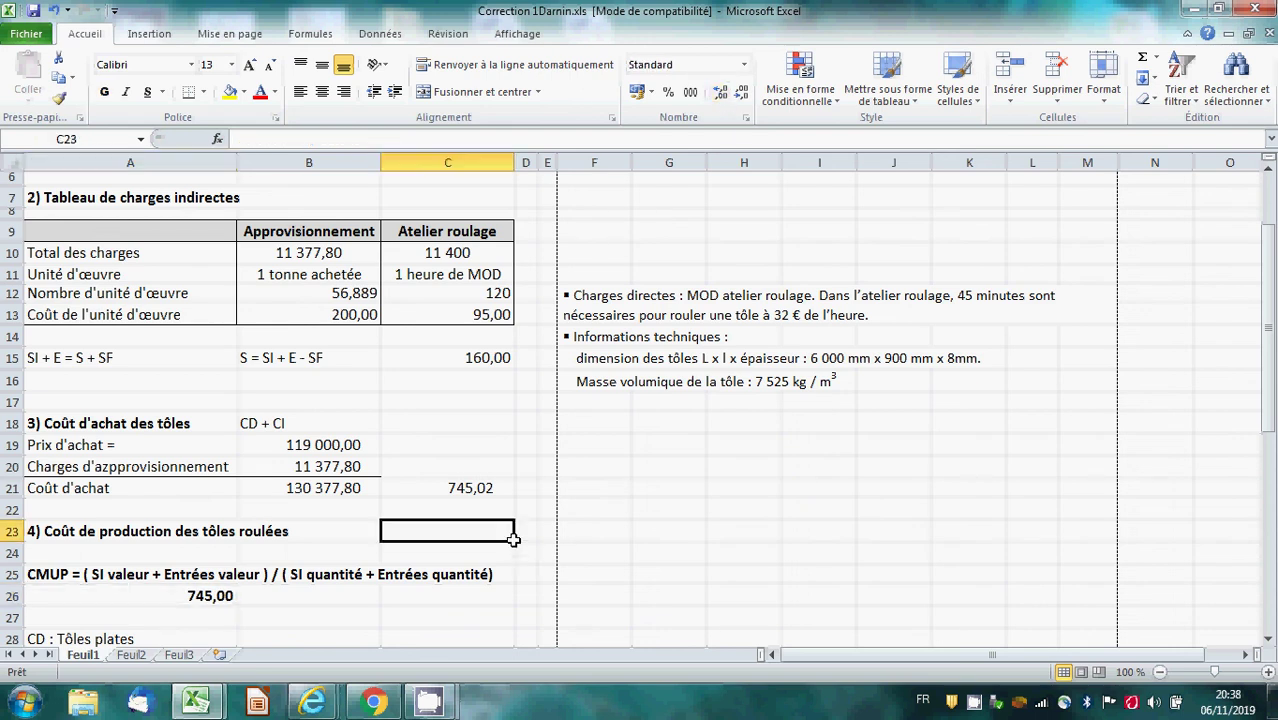
- Calculate the direct cost of the flat sheets (Tôles plates) in B28 with =160*A26
click(1268, 639)
drag(1268, 639, 1268, 639)
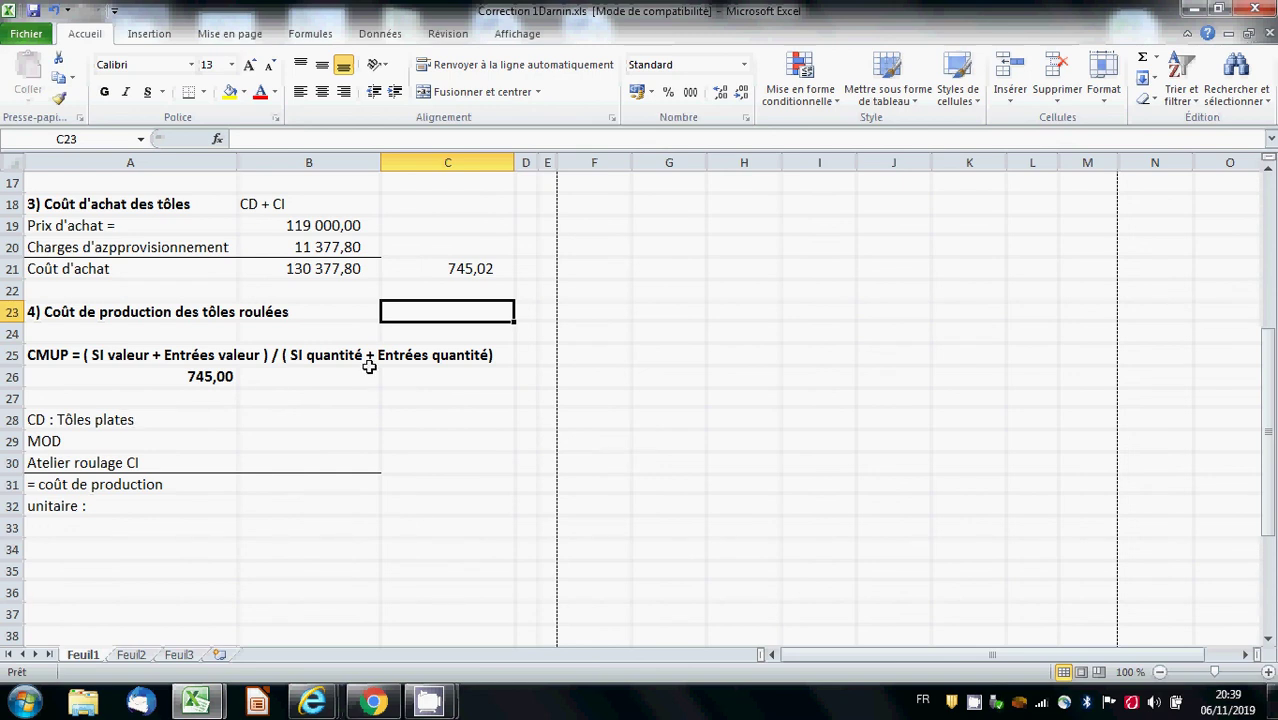
click(287, 421)
text(=)
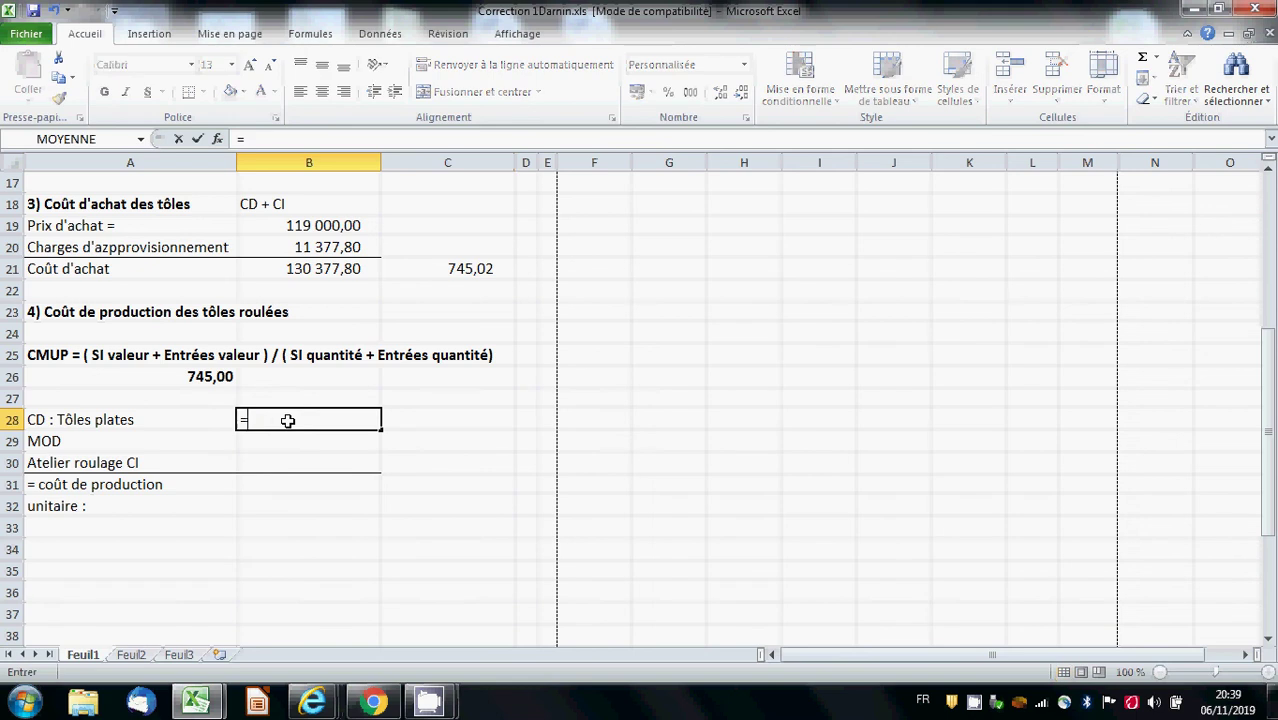
text(160*)
click(199, 375)
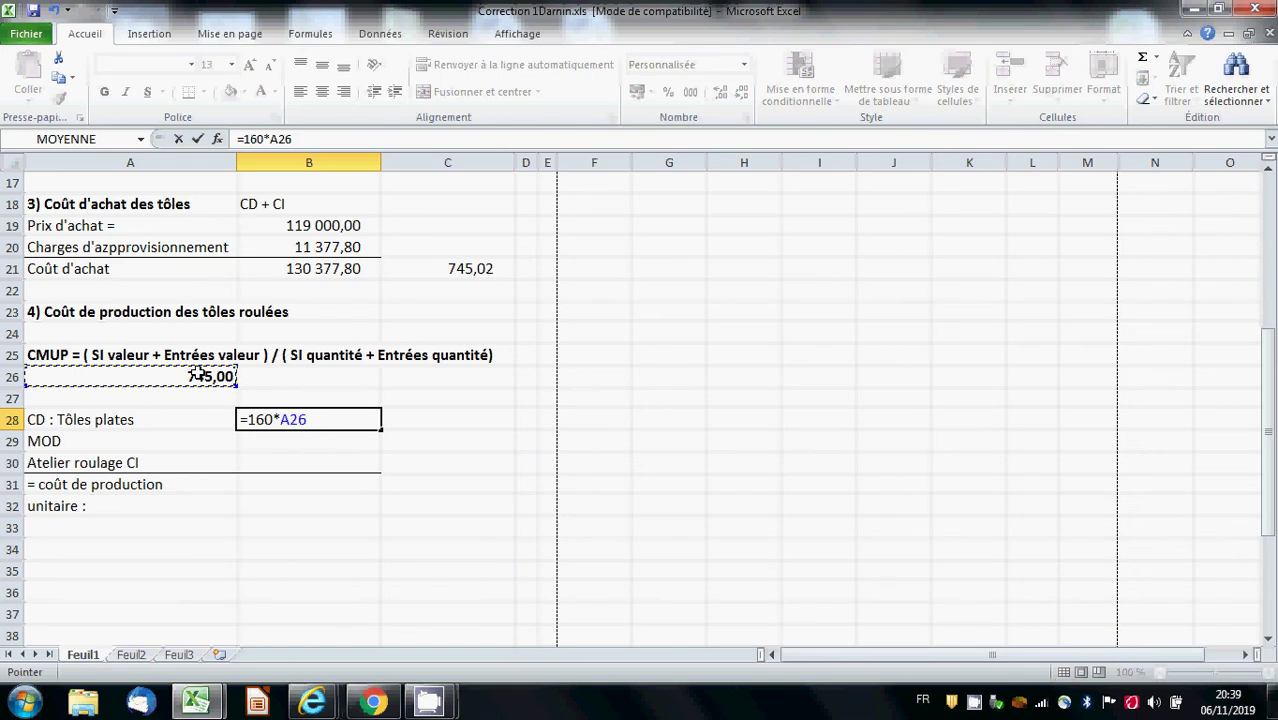
key(Return)
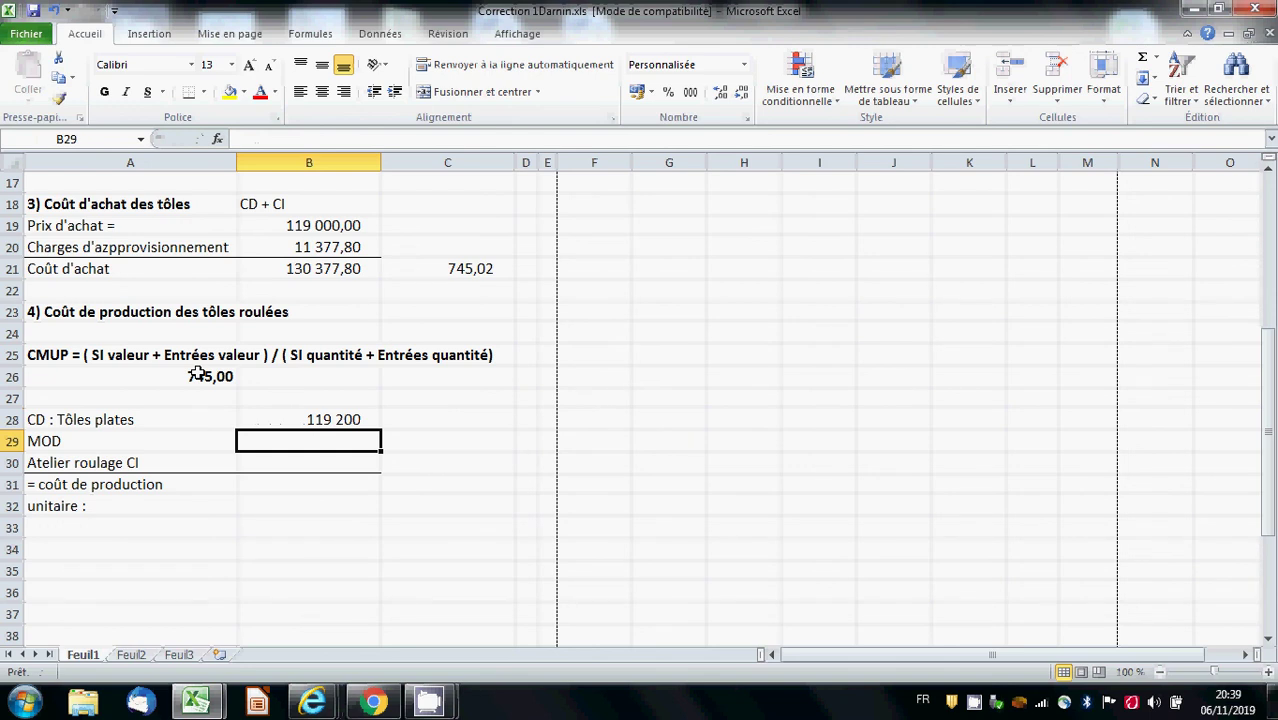
- Enter the direct labour (MOD) cost in B29 as =120*60
text(=)
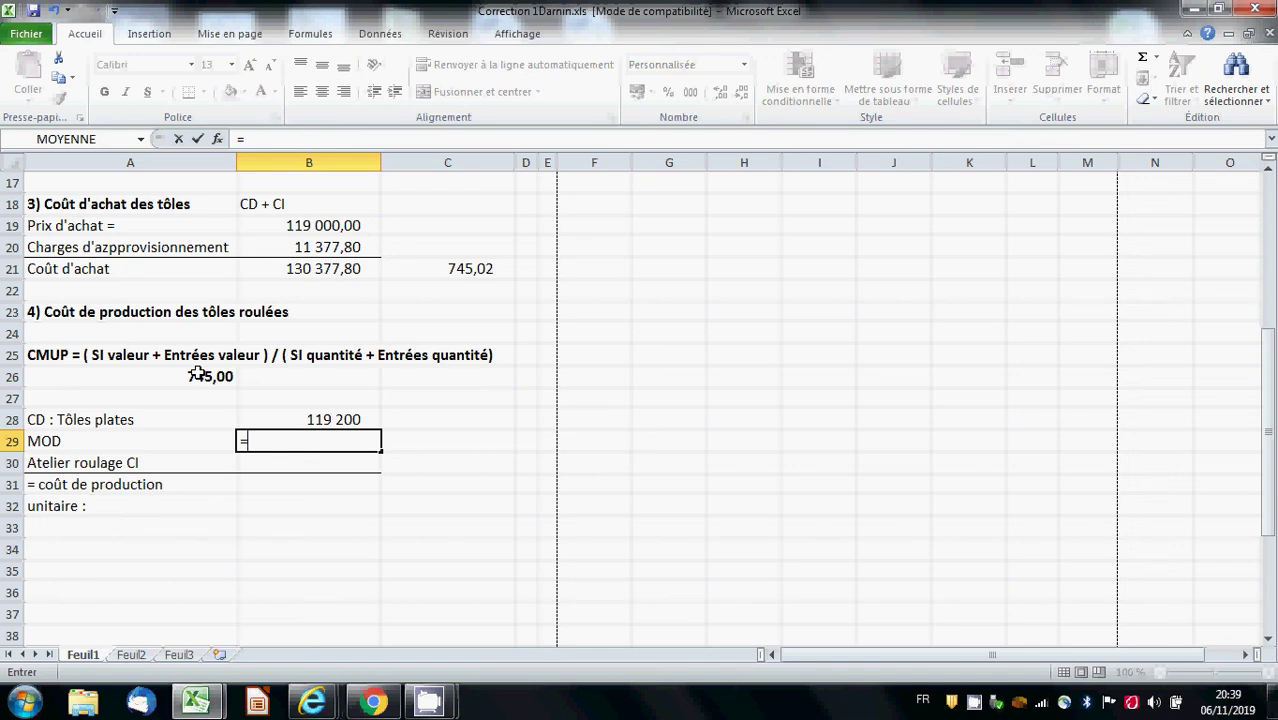
text(120*6)
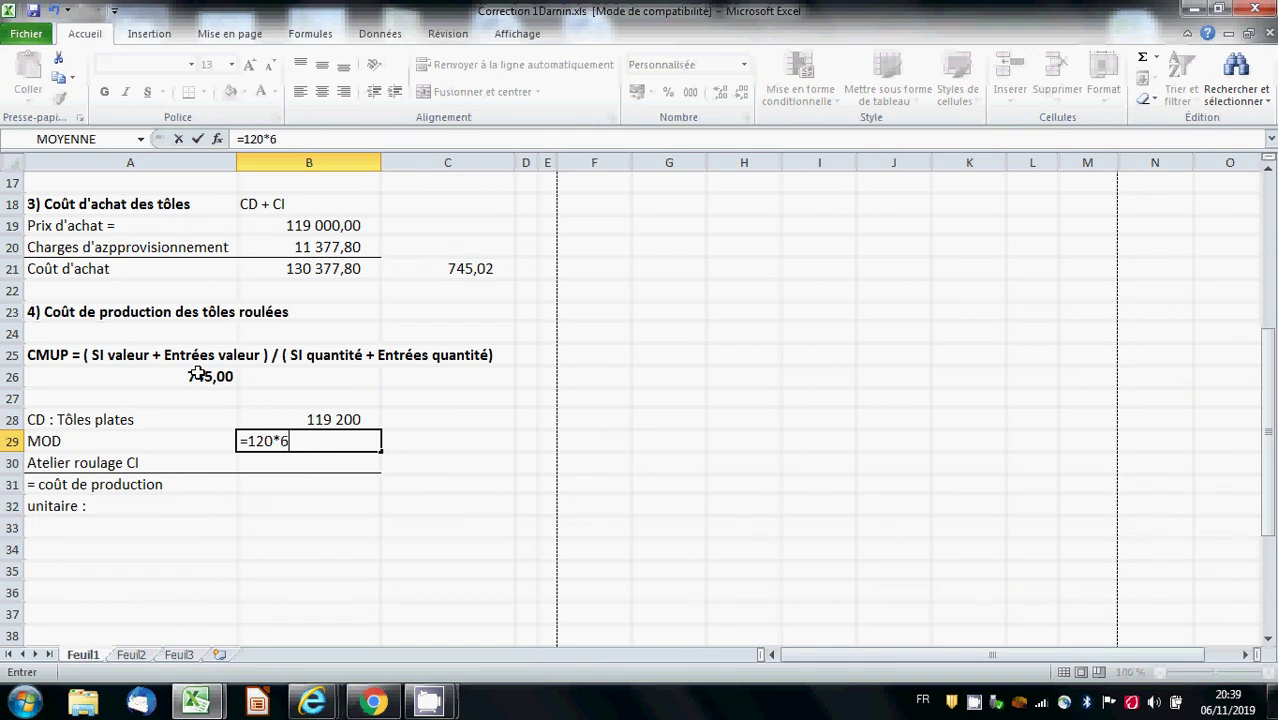
text(0)
key(Return)
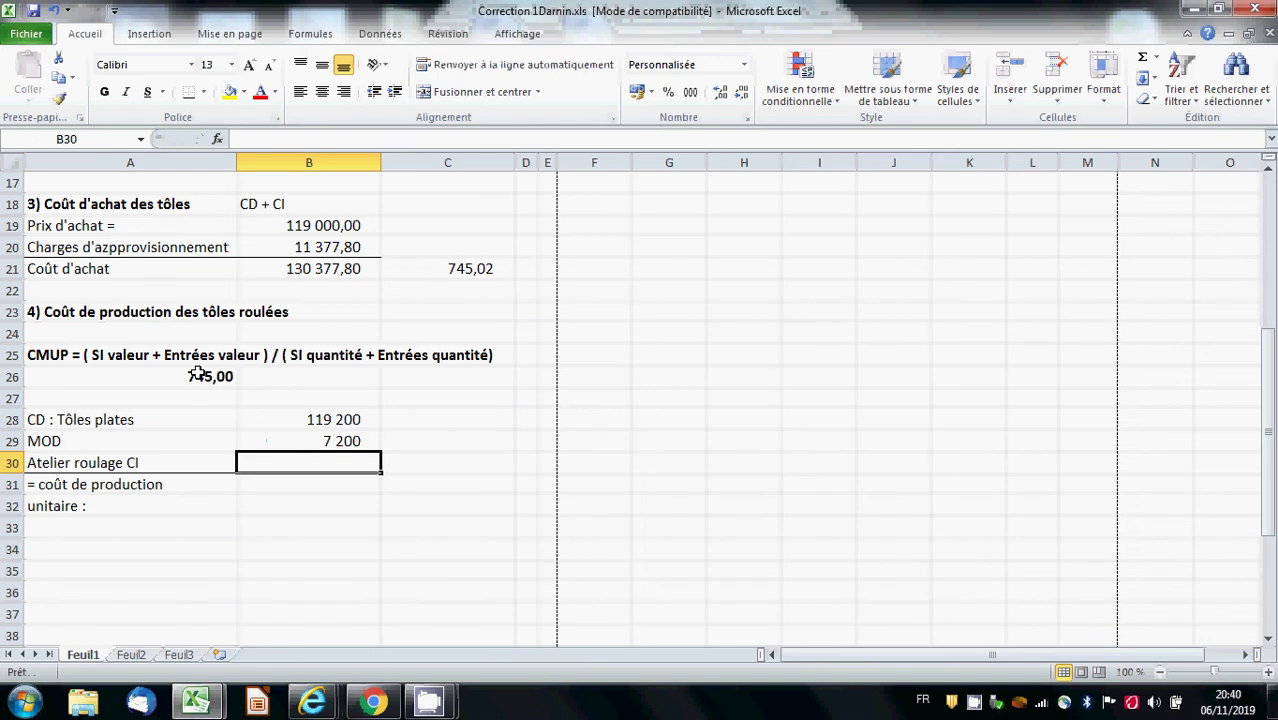
- Correct the hourly rate in the MOD formula in B29 to 32, giving =120*32
click(334, 440)
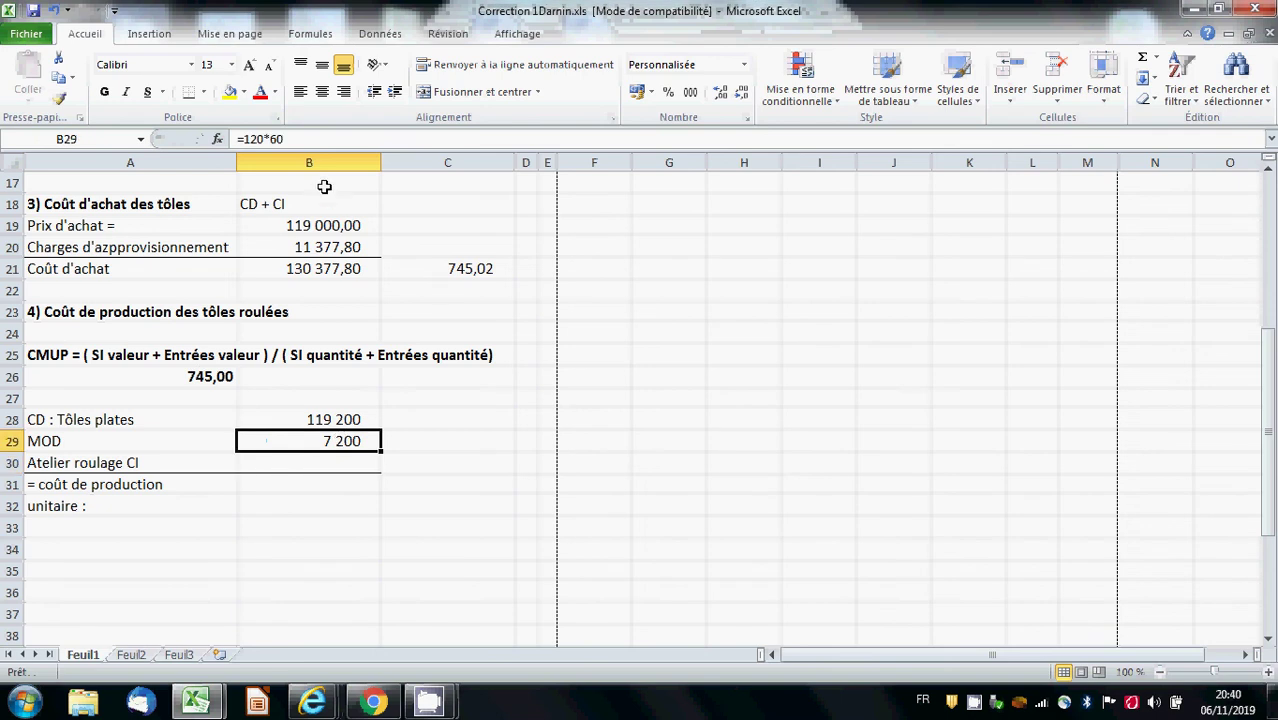
click(305, 140)
key(BackSpace)
key(BackSpace)
text(32)
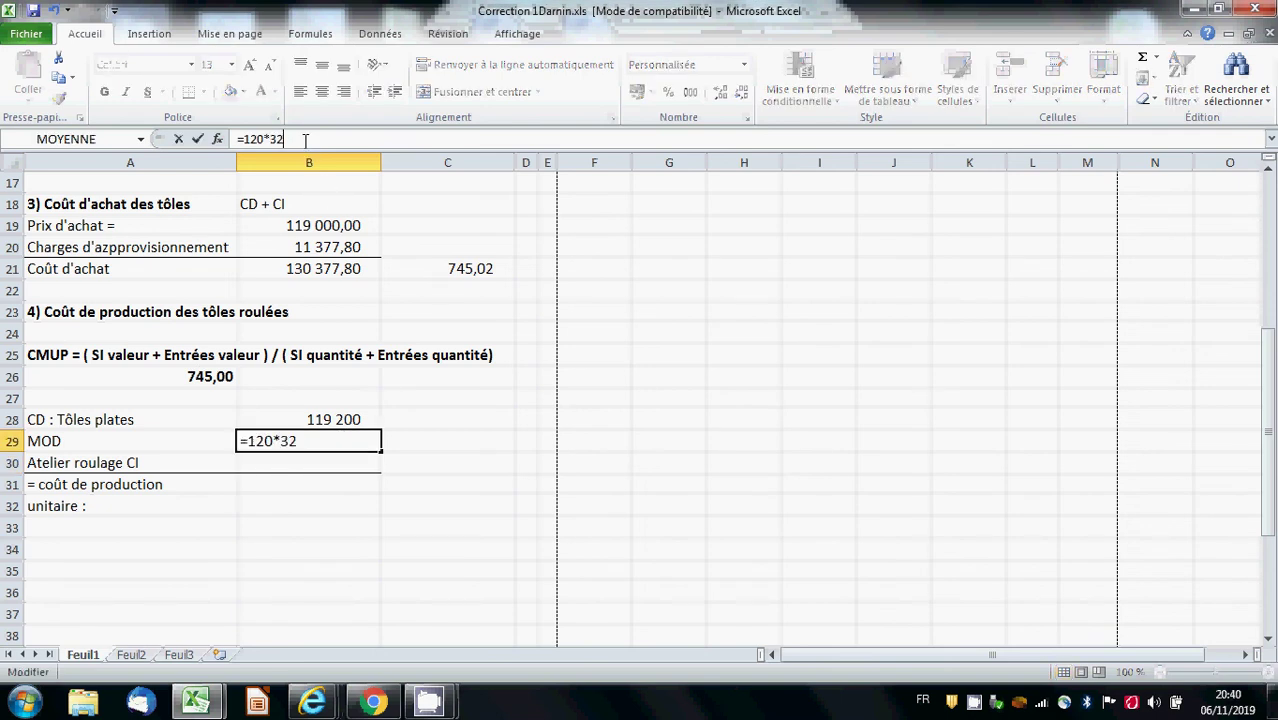
key(Return)
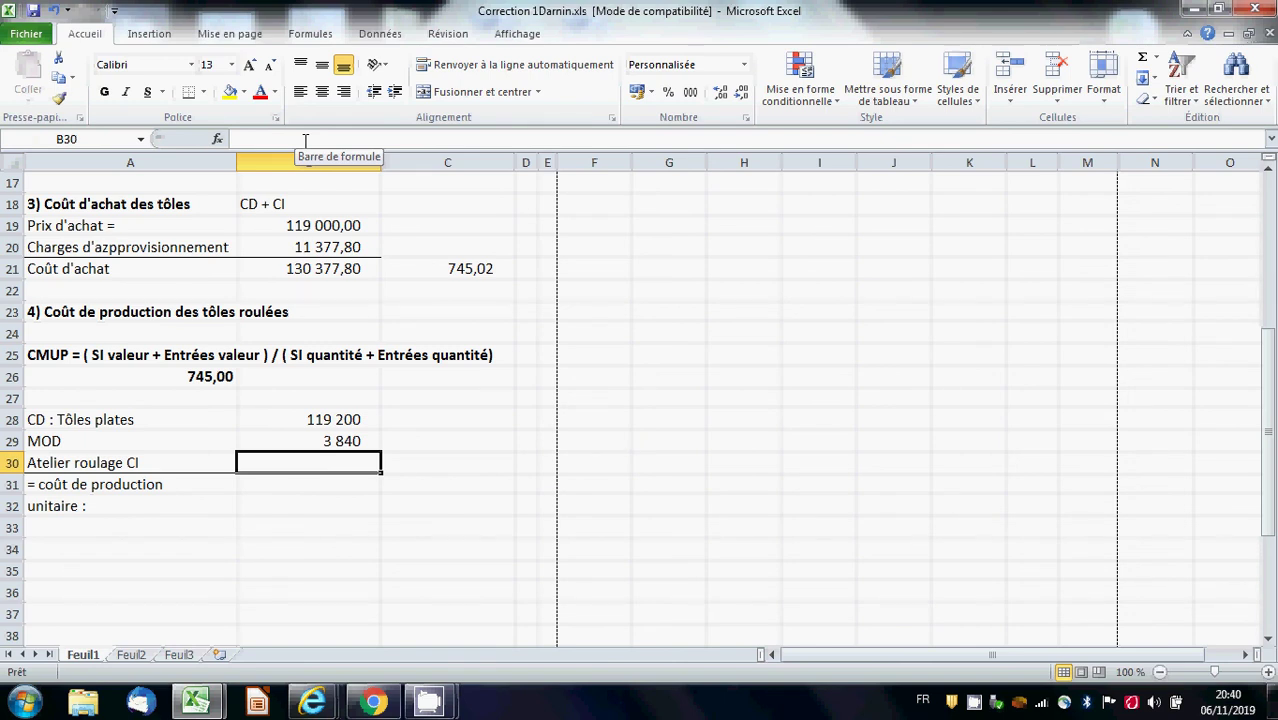
- Link the Atelier roulage indirect charges in B30 to the rolling workshop's total charges with =C10
text(=)
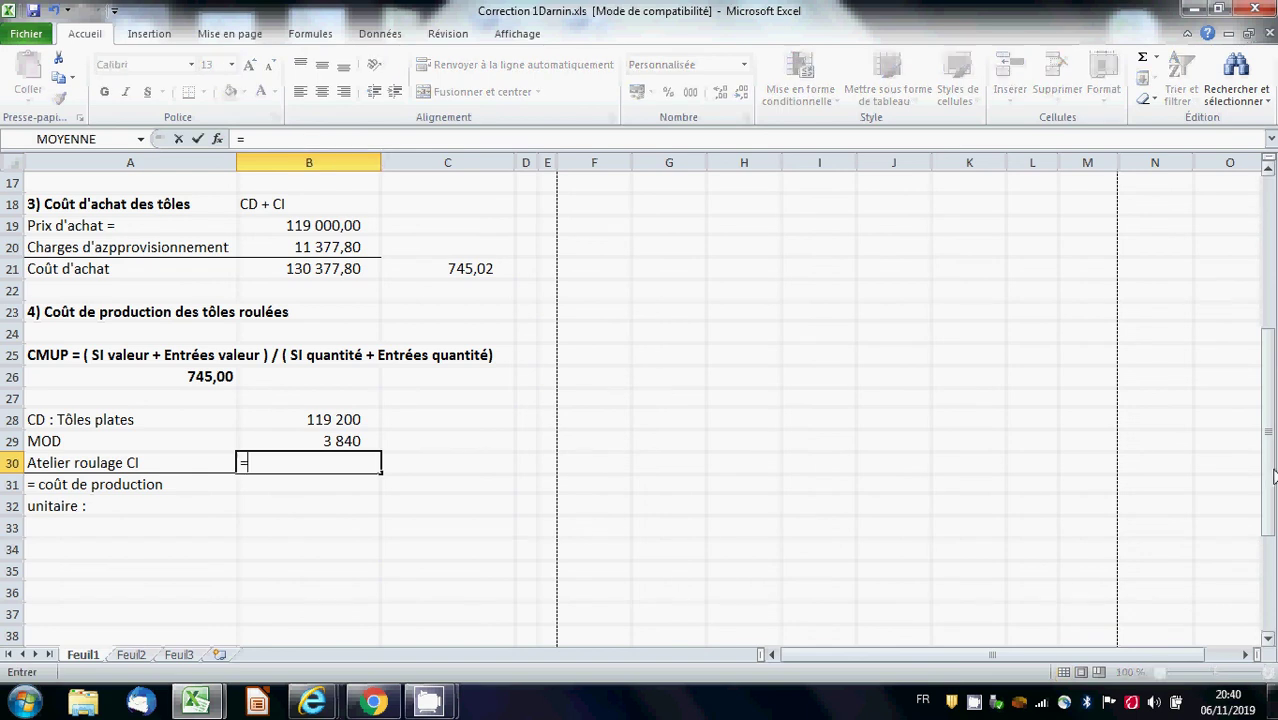
drag(1272, 457, 1272, 450)
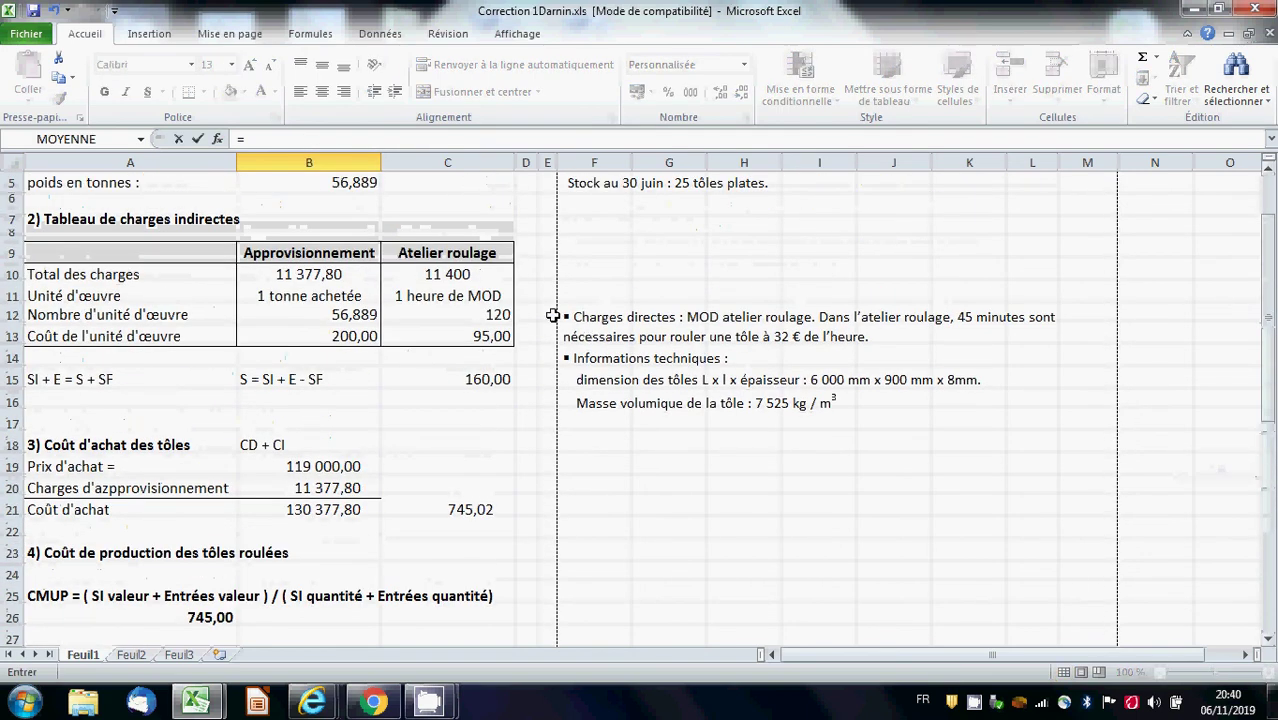
click(455, 274)
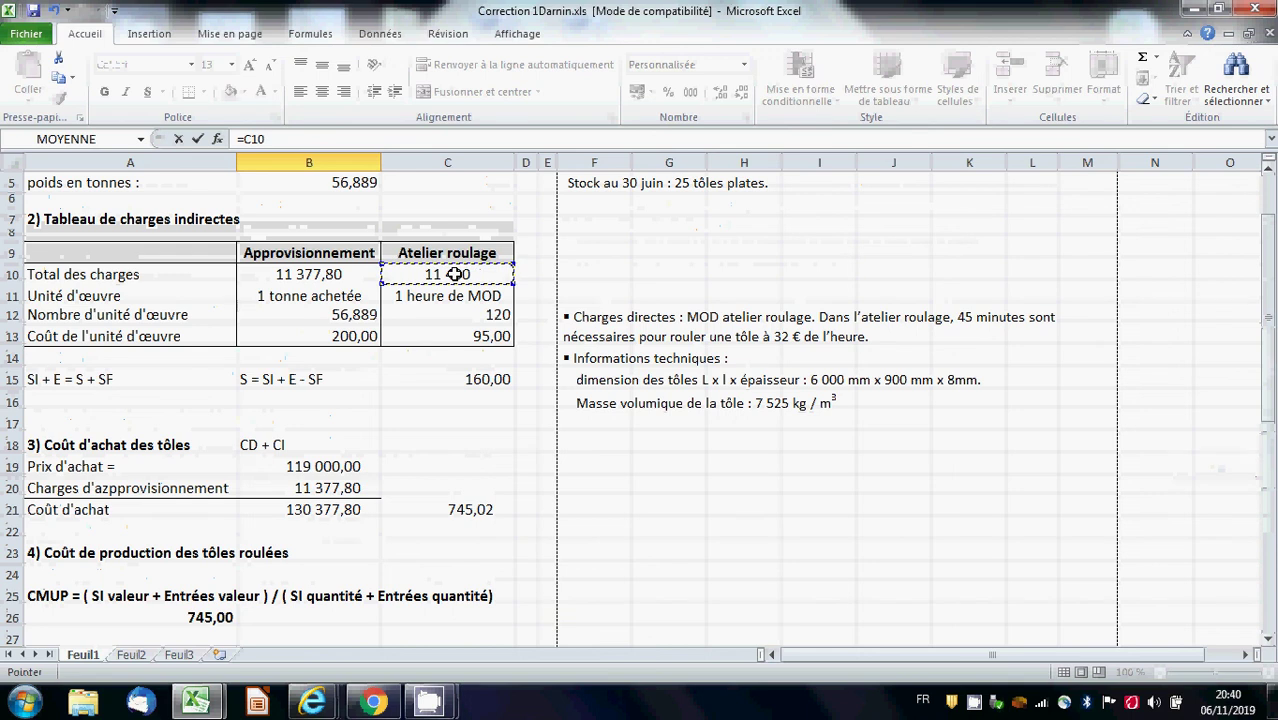
key(Return)
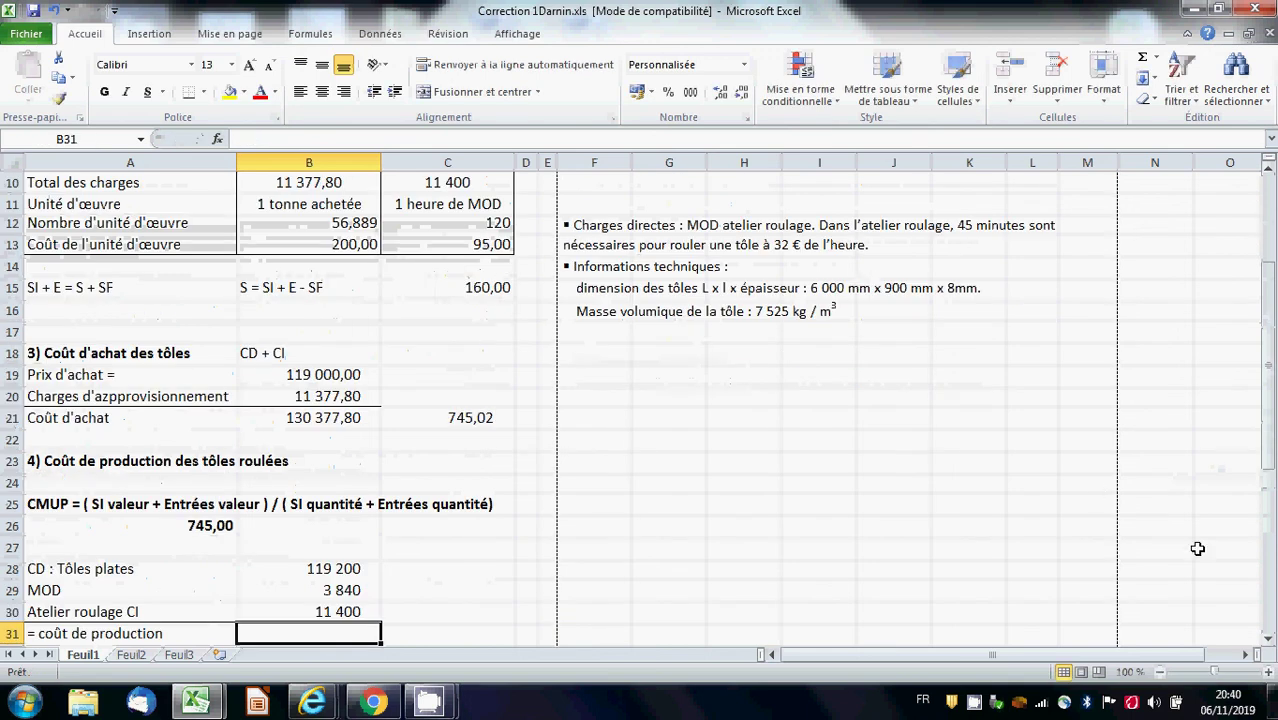
- Calculate the production cost in B31 with AutoSum over the flat sheets, MOD and rolling workshop costs
scroll(1268, 636, down, 1)
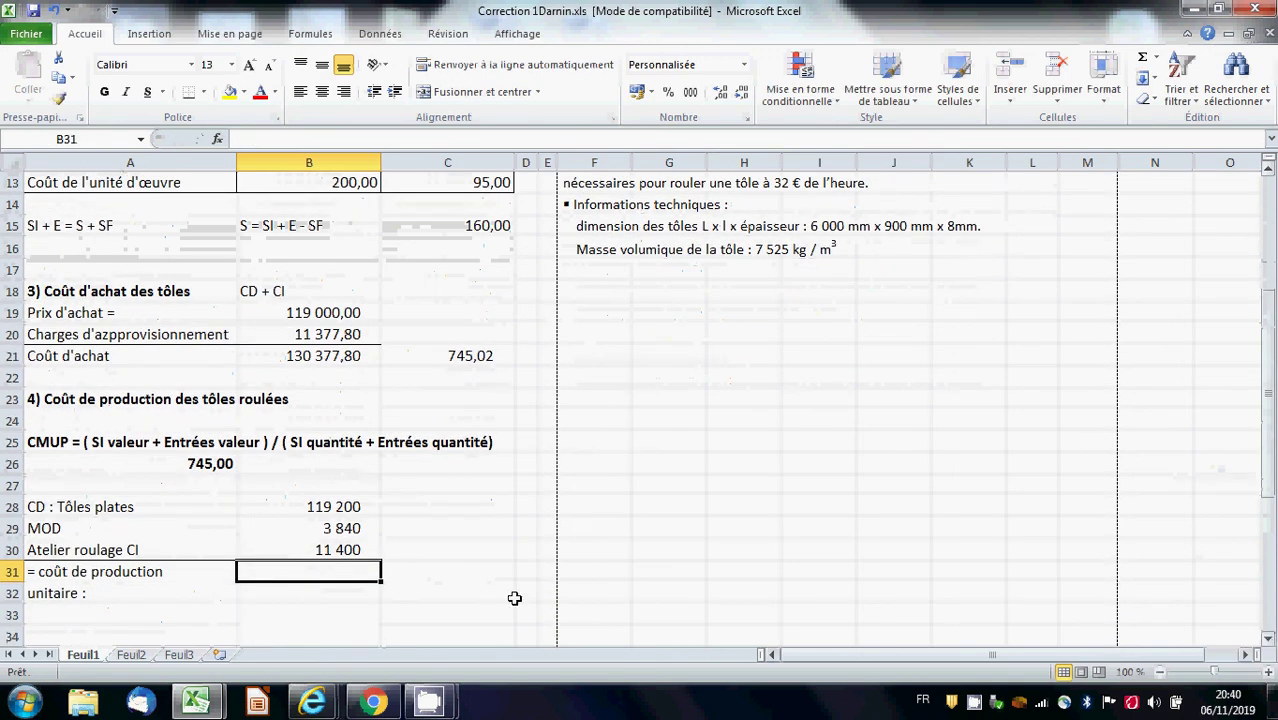
click(311, 35)
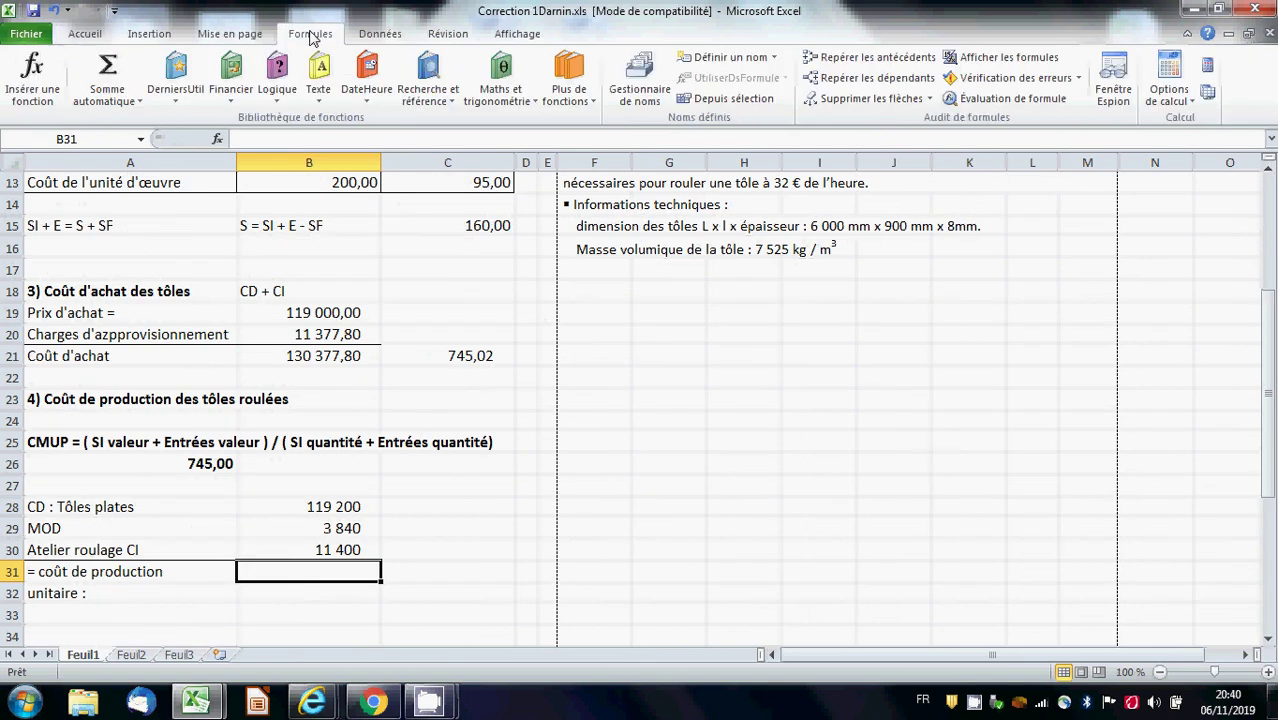
click(105, 75)
key(Return)
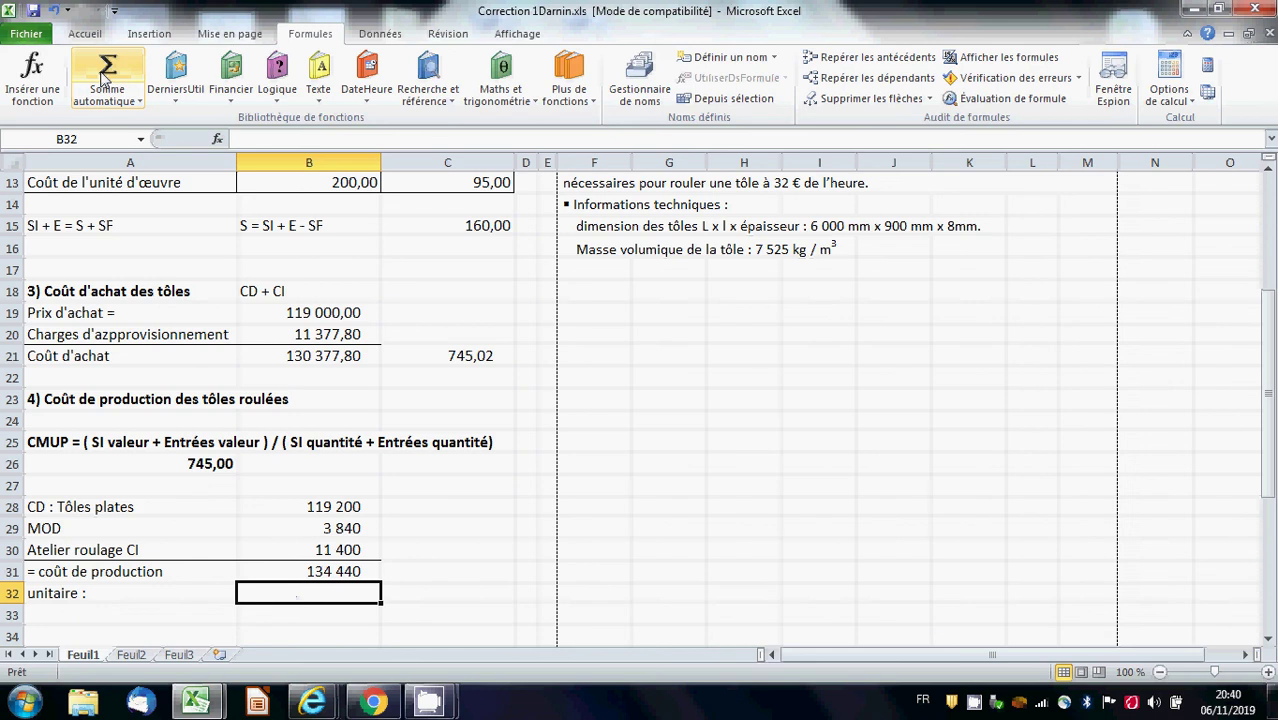
- Calculate the unit production cost per rolled sheet in B32 with =B31/160
text(=)
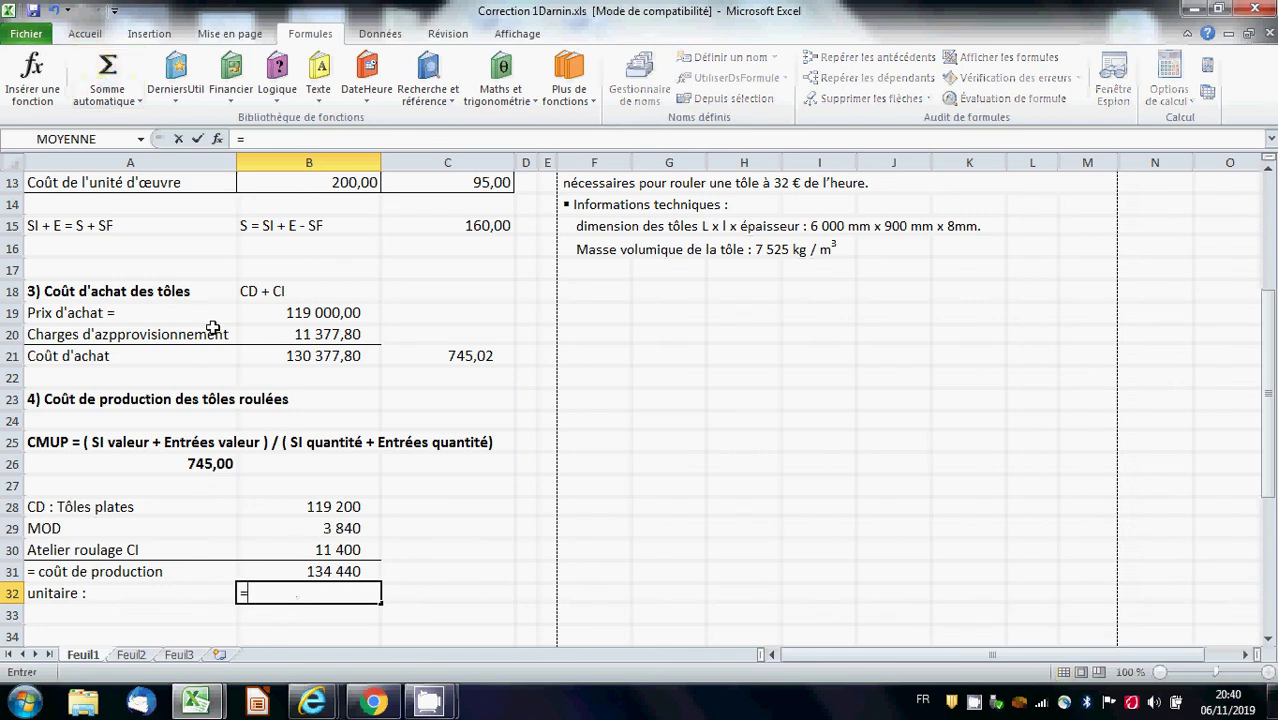
click(337, 570)
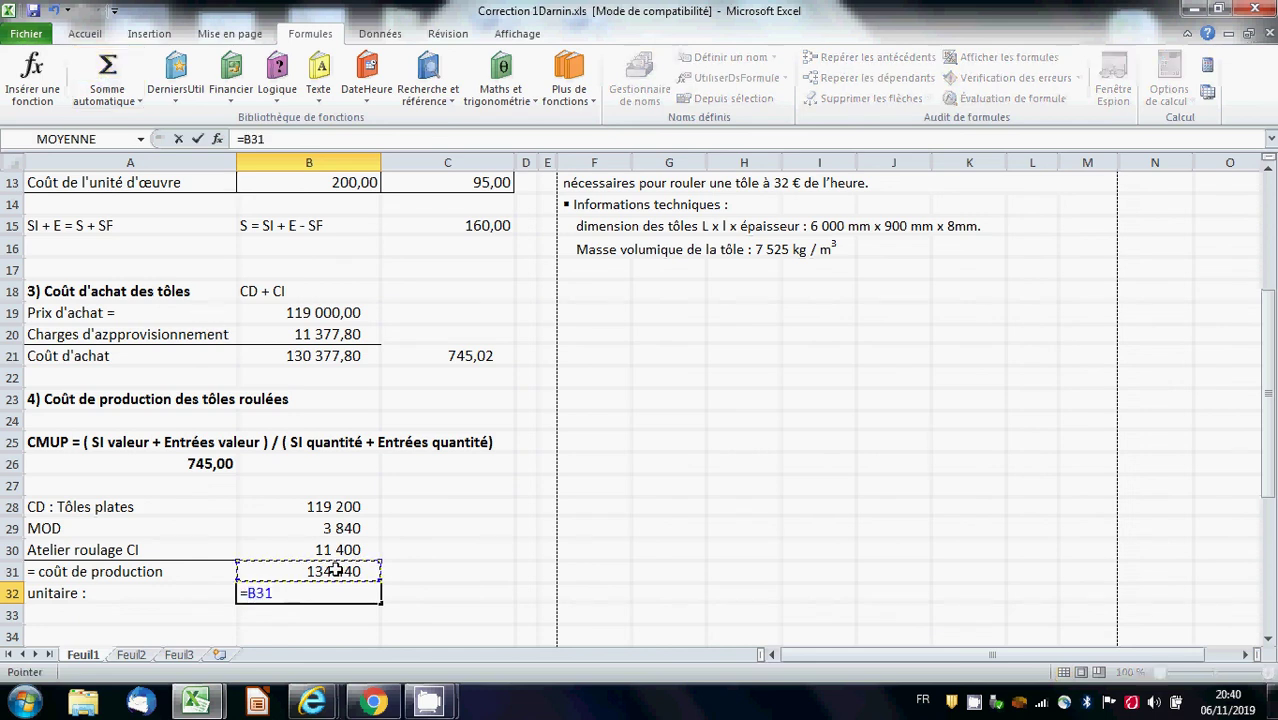
text(/160)
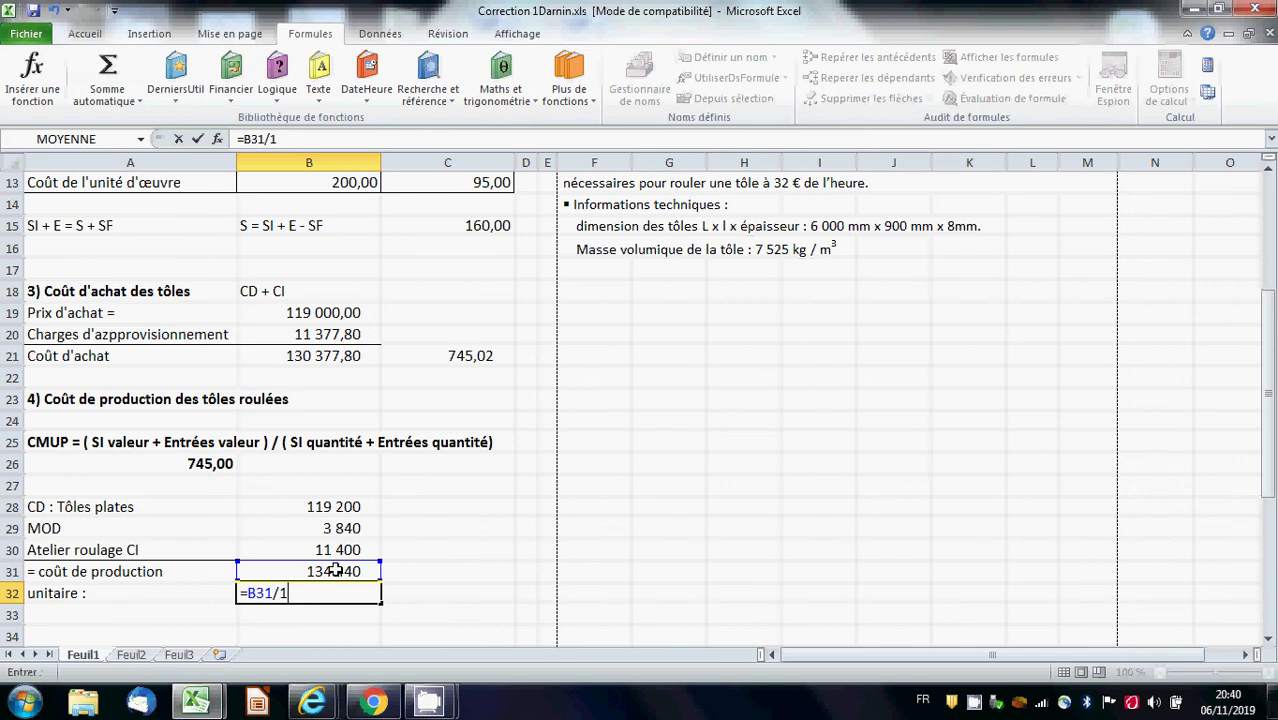
key(Return)
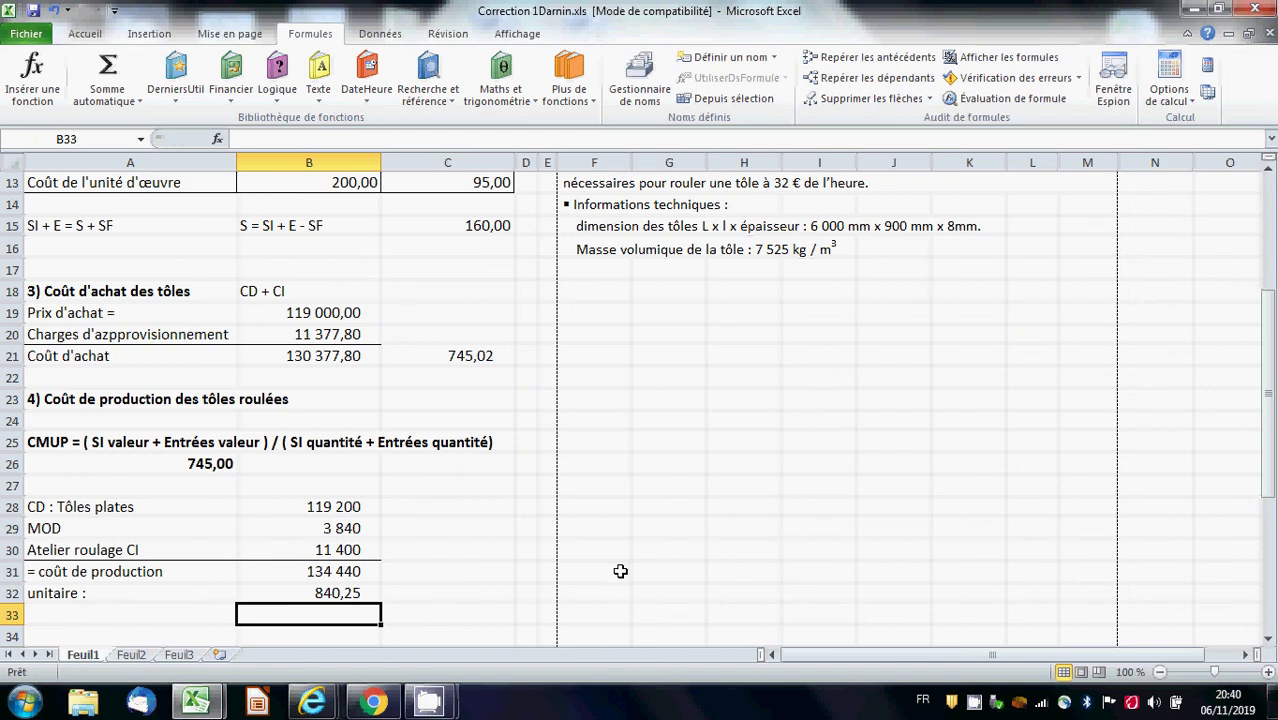
mouse_move(430, 700)
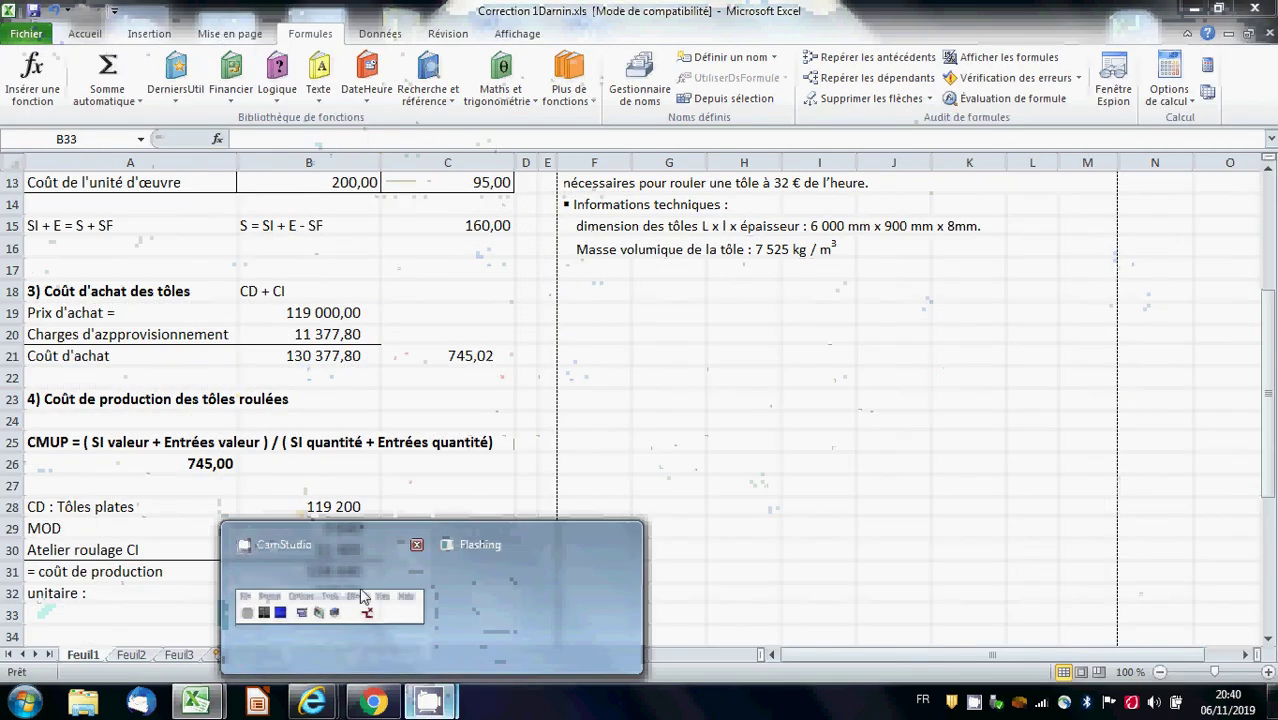
click(362, 597)
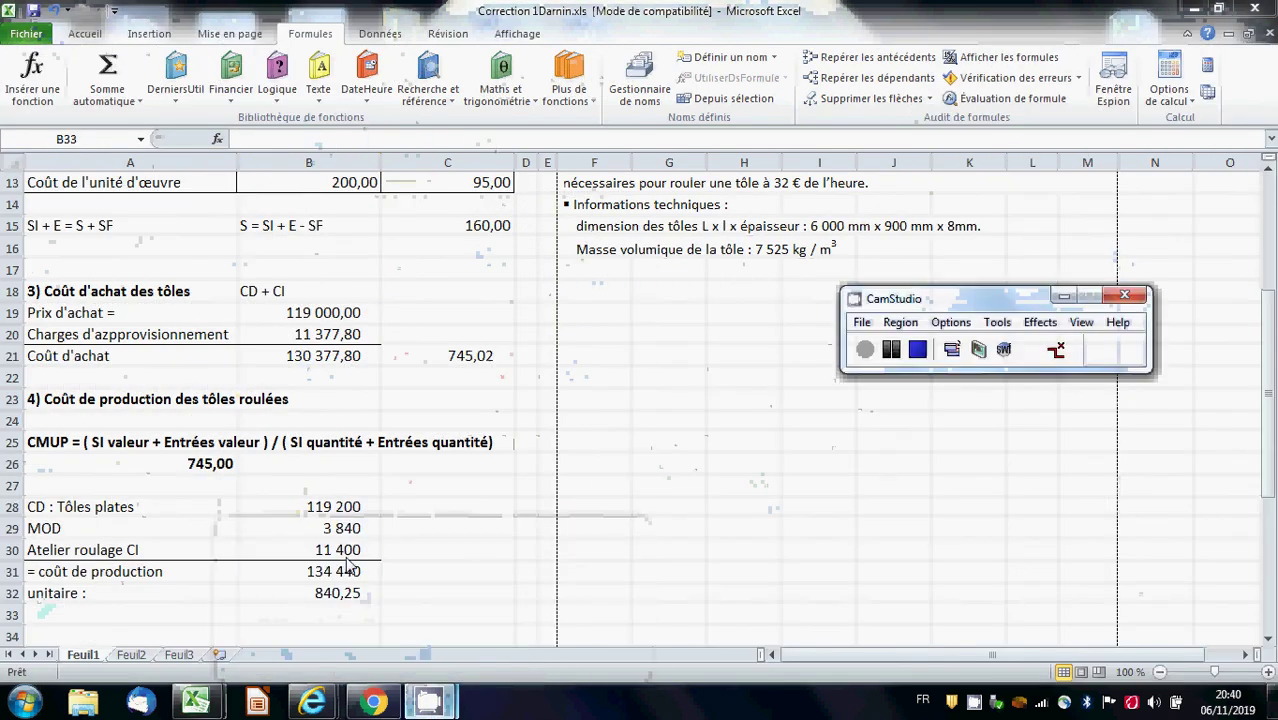